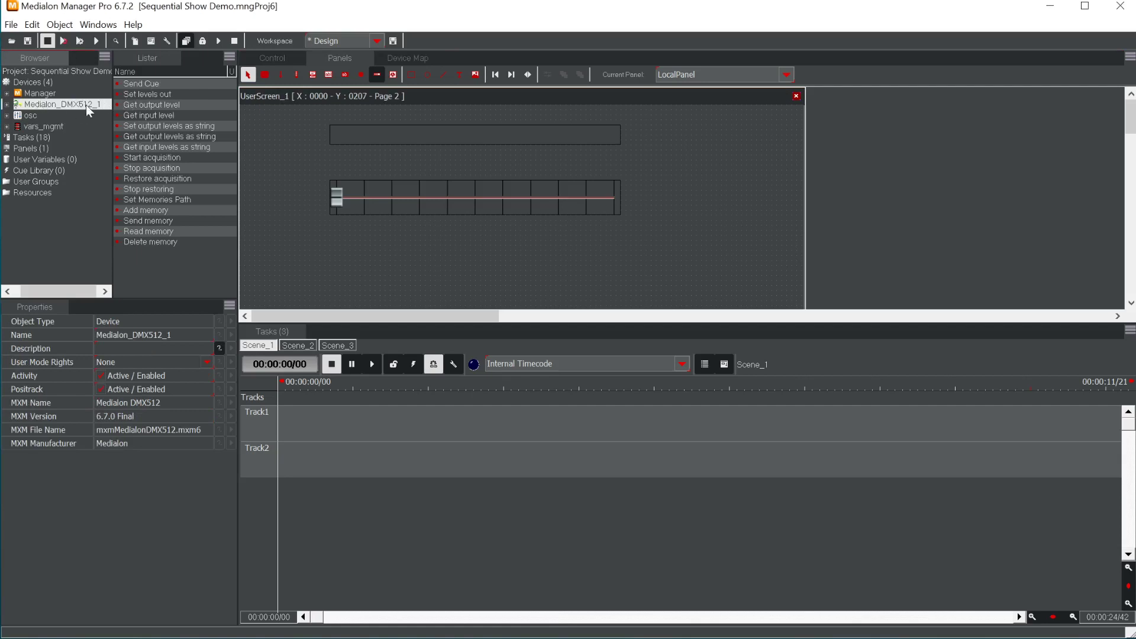
Add a Set levels out cue from Medialon_DMX512_1 at the very start of Track1 in Scene_1
{"action": "left_click", "coordinate": [159, 95]}
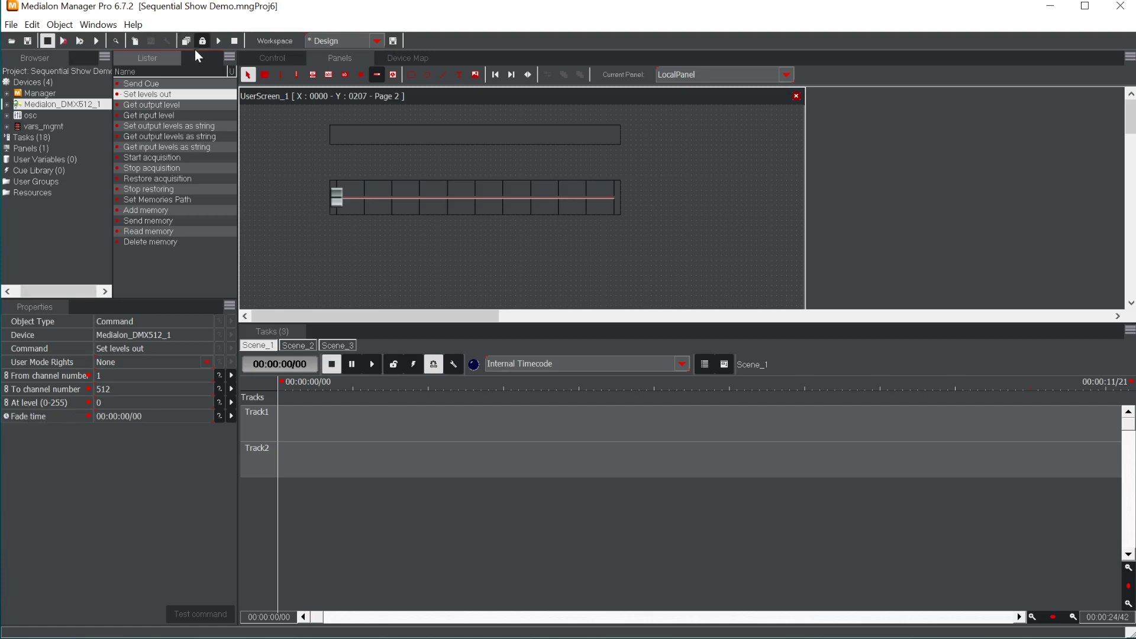
{"action": "left_click_drag", "start_coordinate": [142, 96], "coordinate": [290, 427]}
{"action": "left_click_drag", "start_coordinate": [382, 441], "coordinate": [335, 439]}
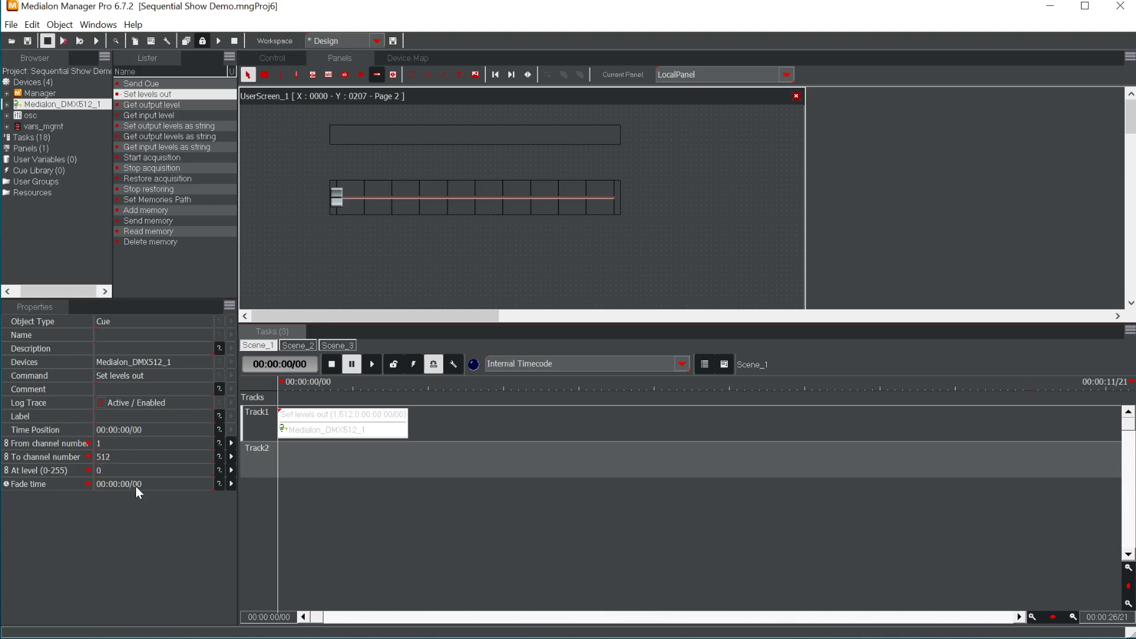
{"action": "left_click", "coordinate": [393, 520]}
Add a second Set levels out cue at 00:00:01/91 on Track1, ending at channel 1, with level 127 and a 4-second fade
{"action": "left_click_drag", "start_coordinate": [150, 97], "coordinate": [423, 421]}
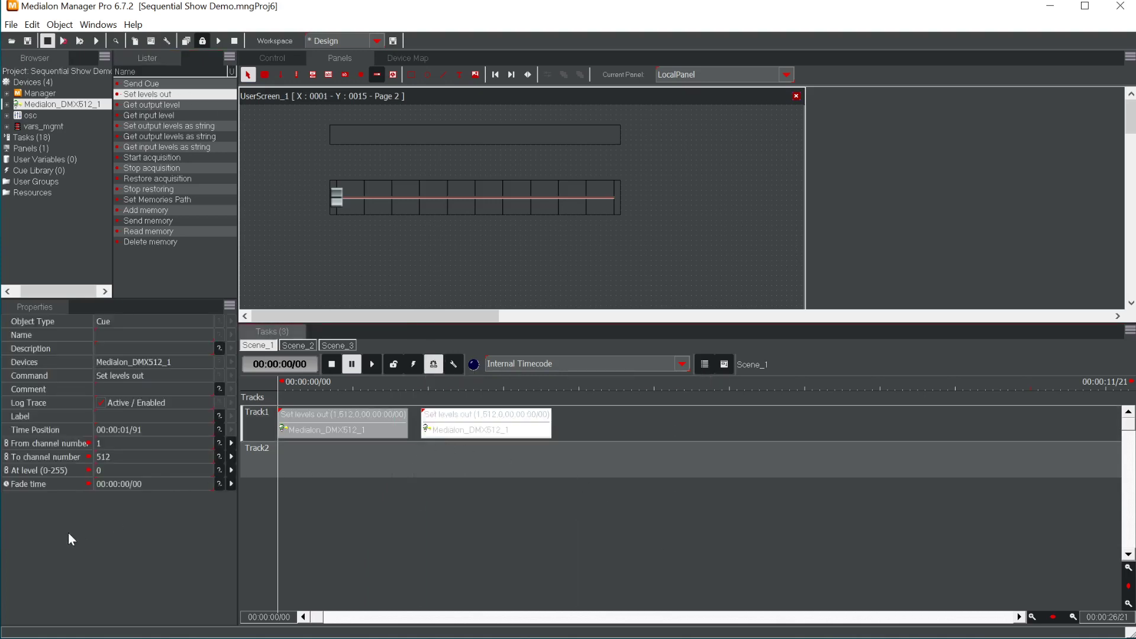
{"action": "left_click", "coordinate": [119, 453]}
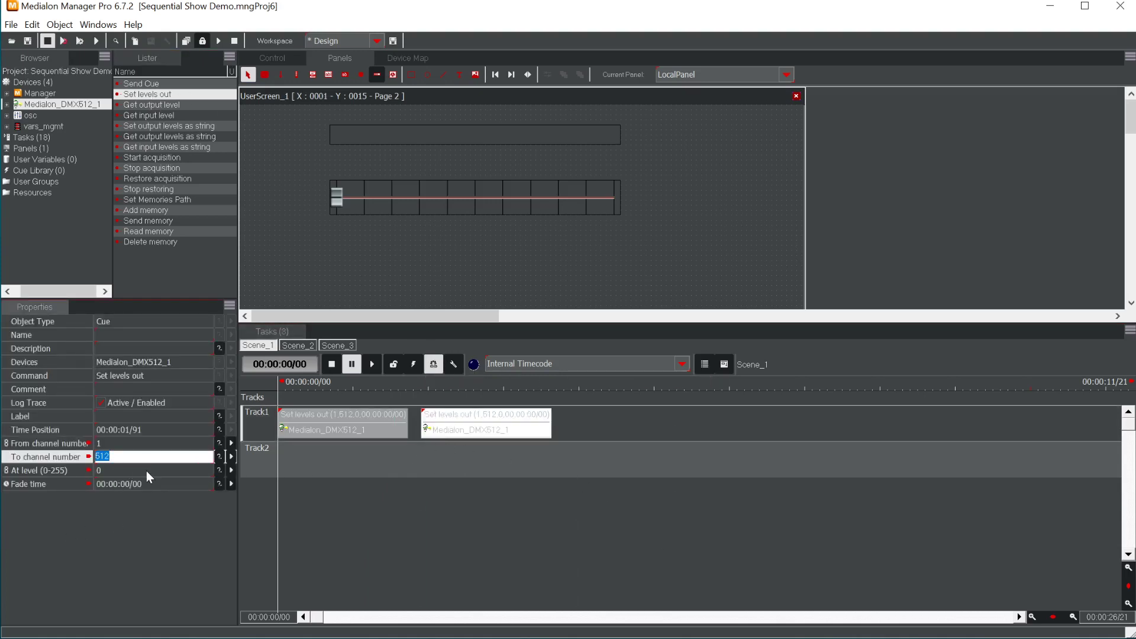
{"action": "type", "text": "1"}
{"action": "key", "text": "Tab"}
{"action": "type", "text": "127"}
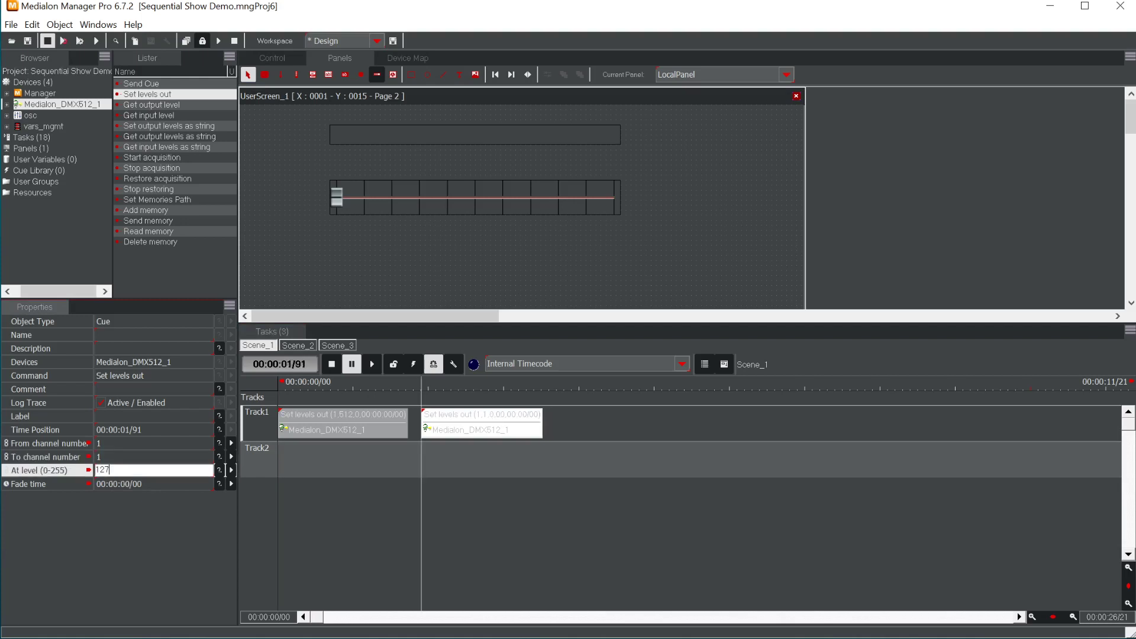
{"action": "key", "text": "Return"}
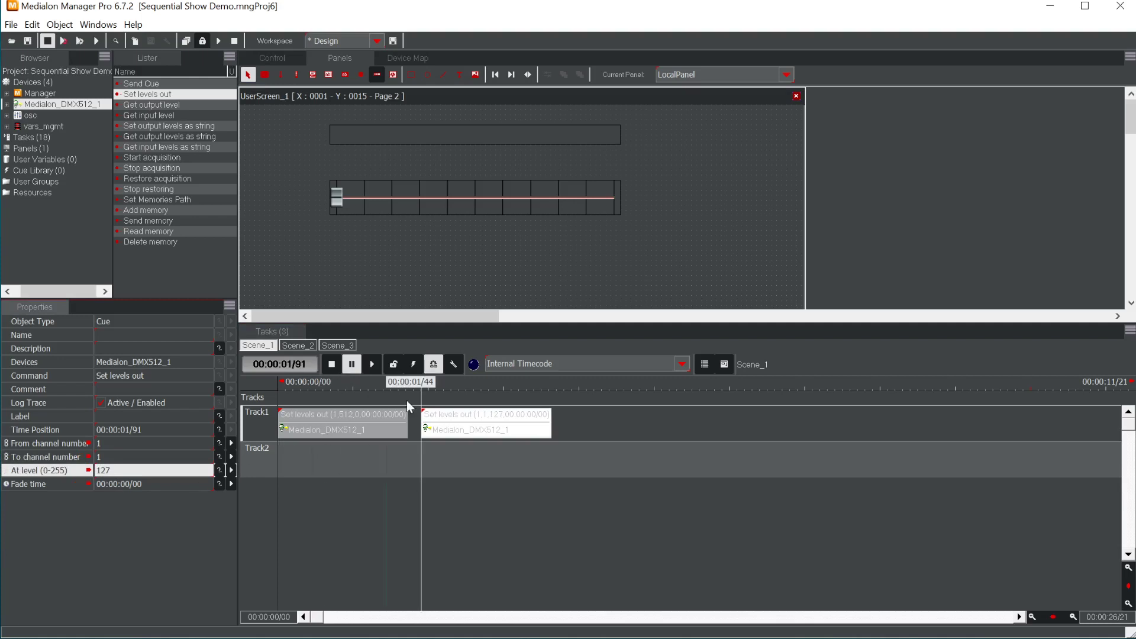
{"action": "left_click", "coordinate": [142, 484]}
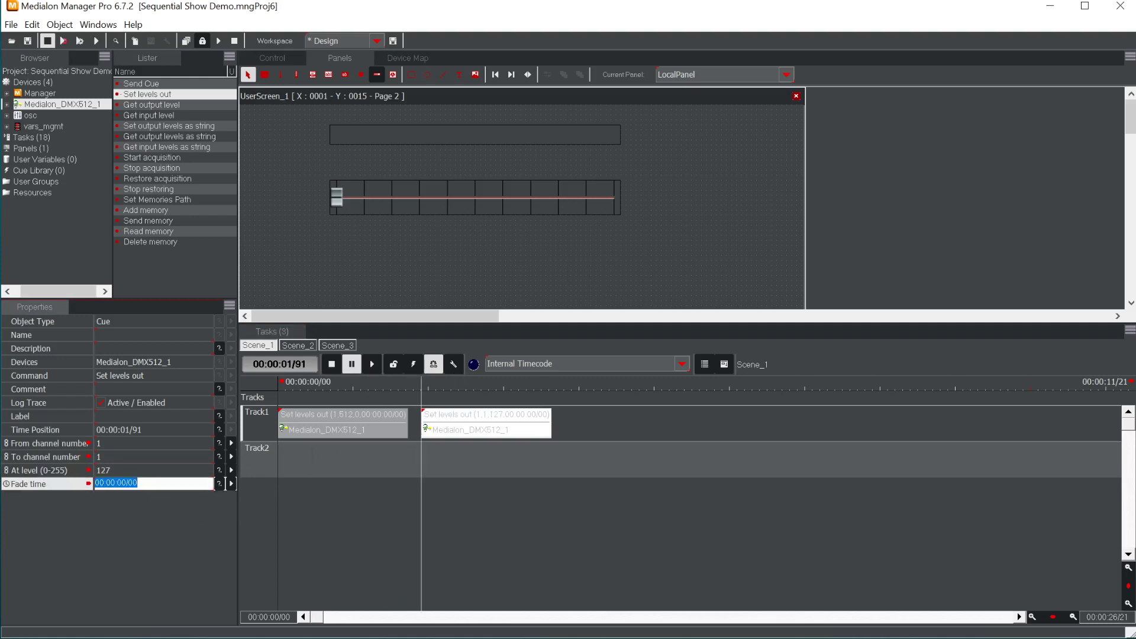
{"action": "type", "text": "4"}
{"action": "key", "text": "Return"}
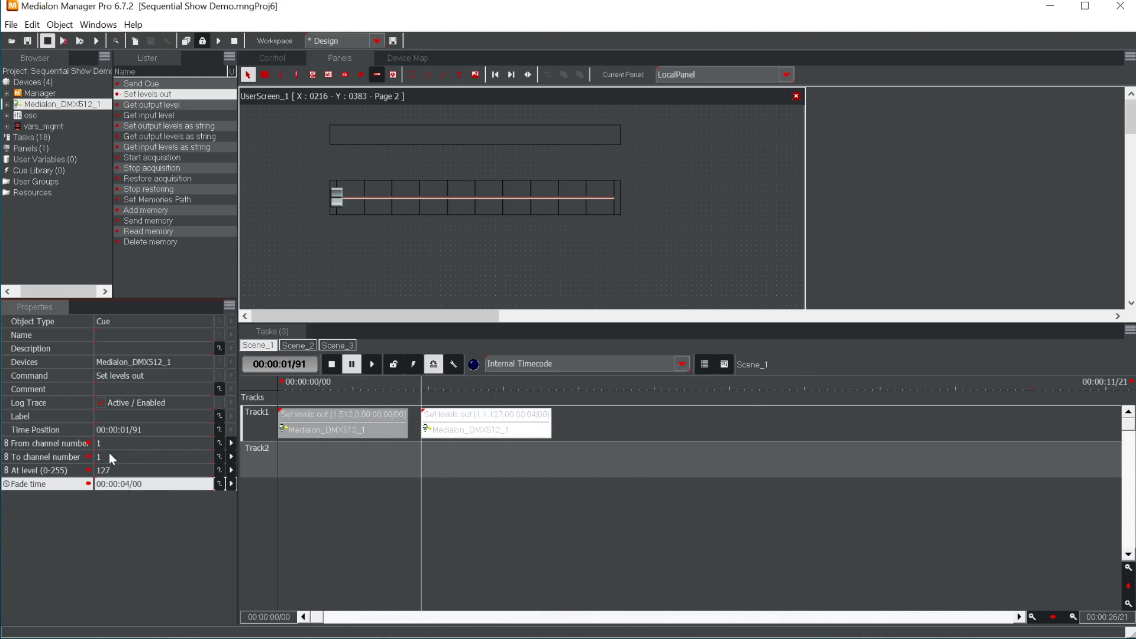
List the Medialon_DMX512_1 variables and widen the list so their values are readable
{"action": "left_click", "coordinate": [7, 106]}
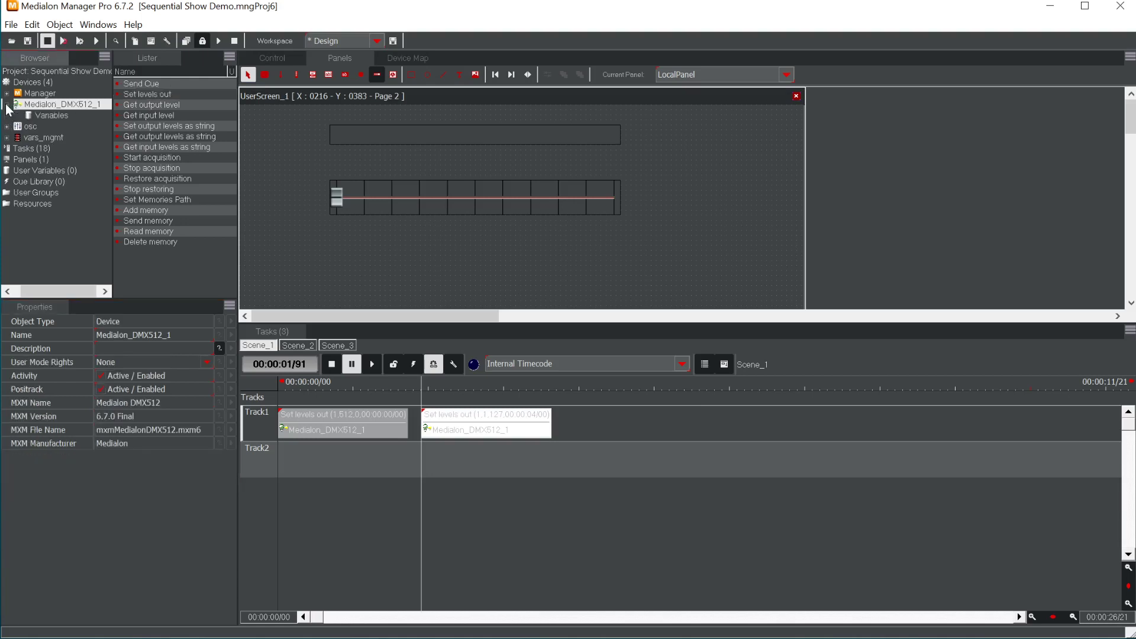
{"action": "left_click", "coordinate": [59, 116]}
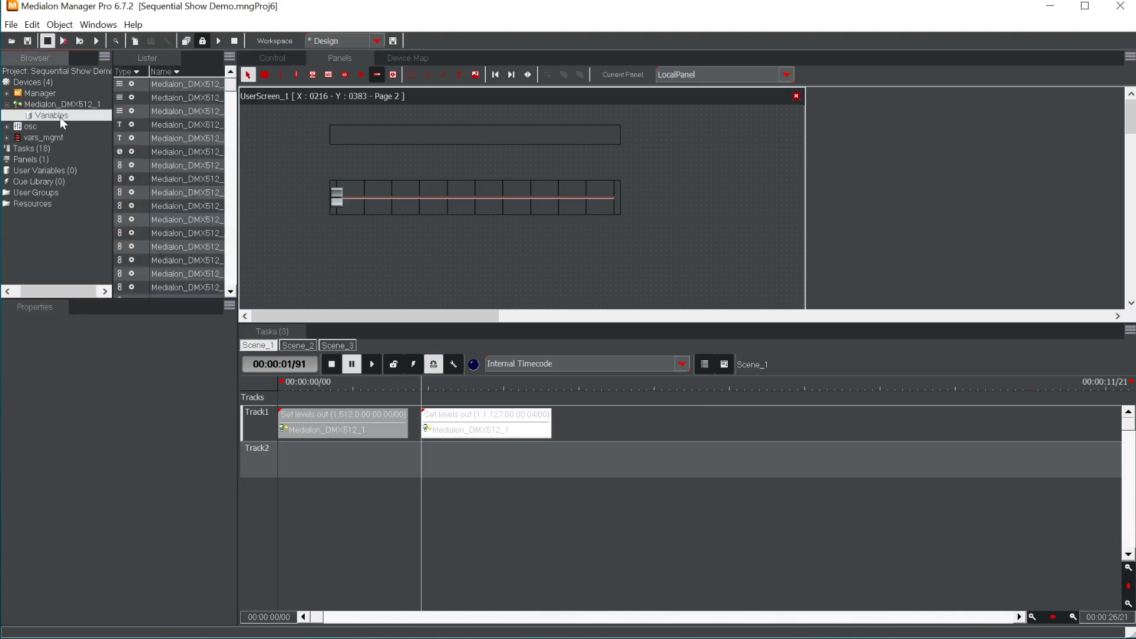
{"action": "left_click", "coordinate": [235, 123]}
{"action": "left_click_drag", "start_coordinate": [234, 124], "coordinate": [331, 65]}
{"action": "left_click_drag", "start_coordinate": [240, 78], "coordinate": [261, 87]}
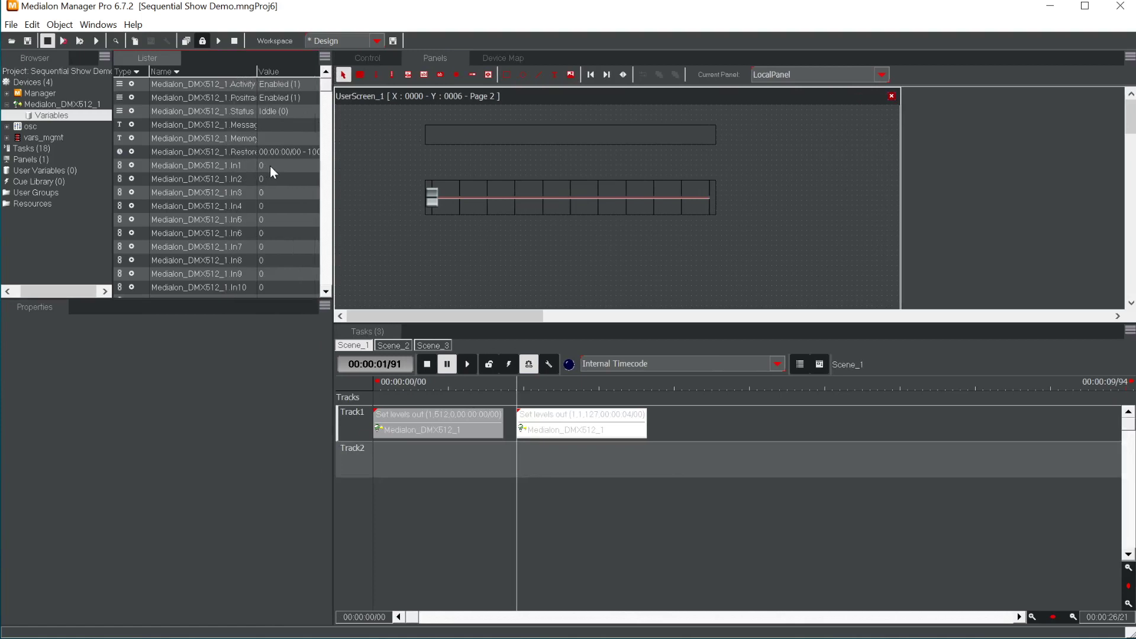
Reset Scene_1, start the project and play the scene past the end of the fade, pausing at about 00:00:08/21
{"action": "left_click", "coordinate": [427, 365]}
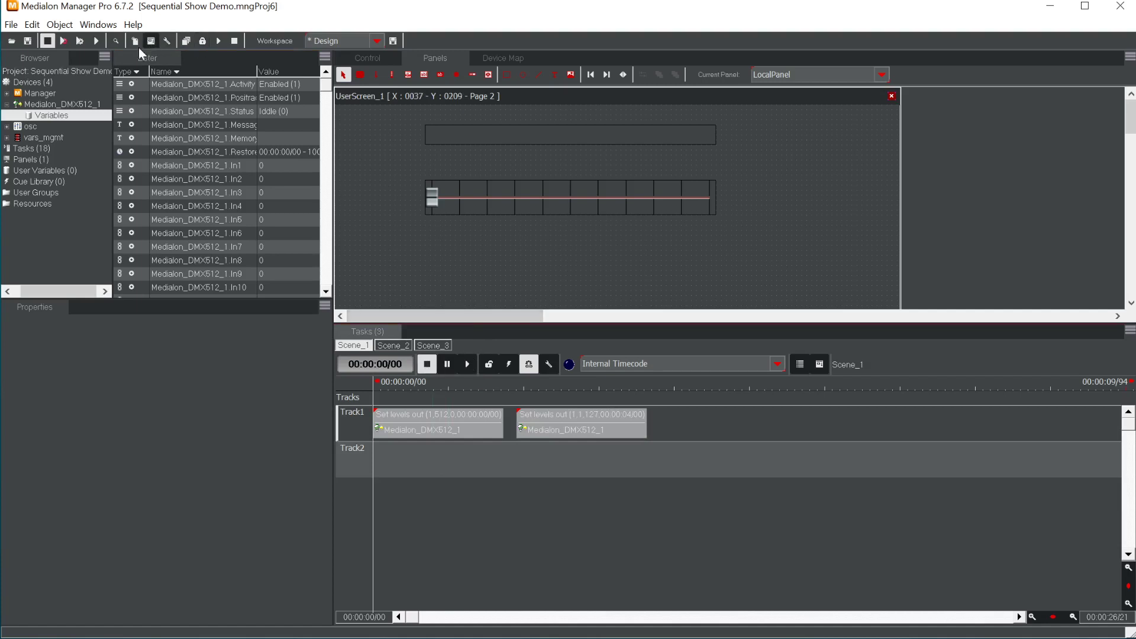
{"action": "left_click", "coordinate": [63, 40]}
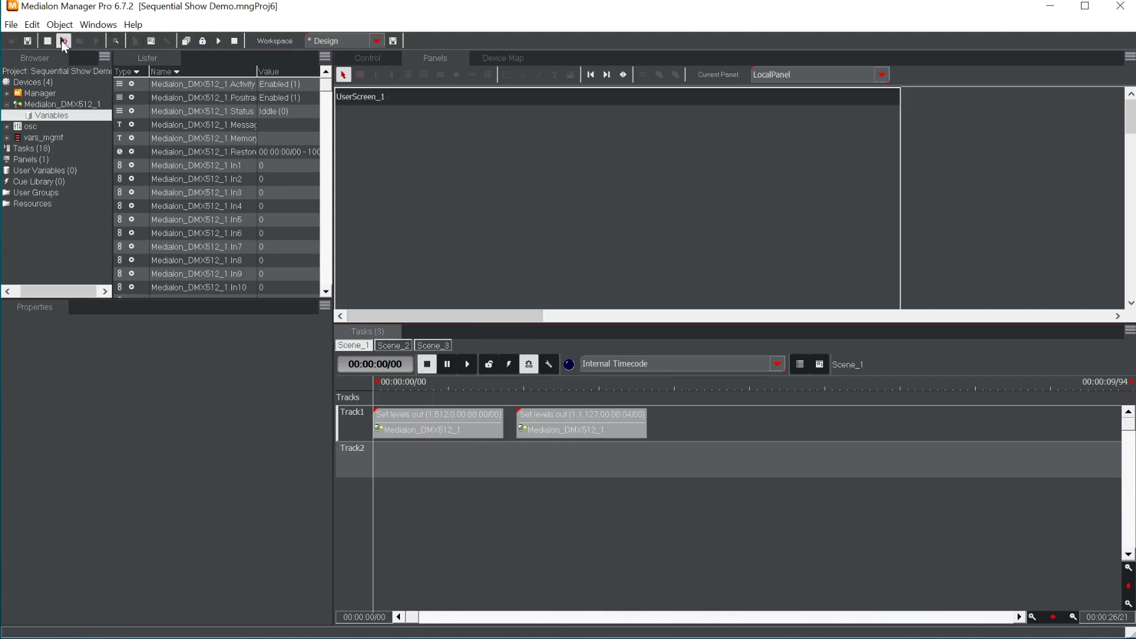
{"action": "left_click", "coordinate": [467, 366]}
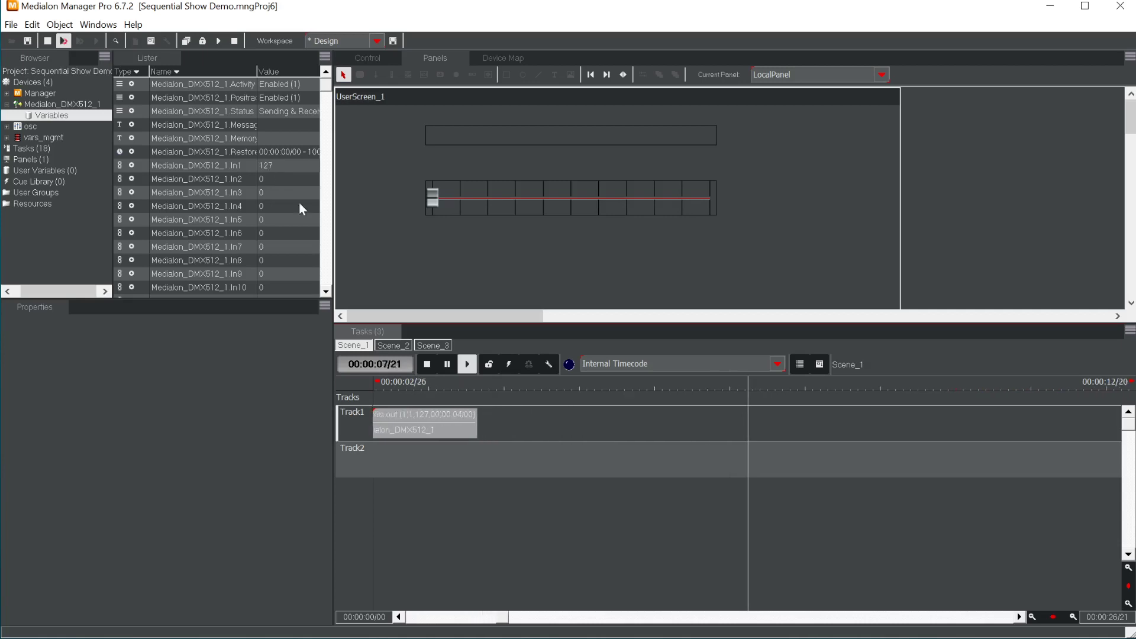
{"action": "left_click", "coordinate": [448, 365]}
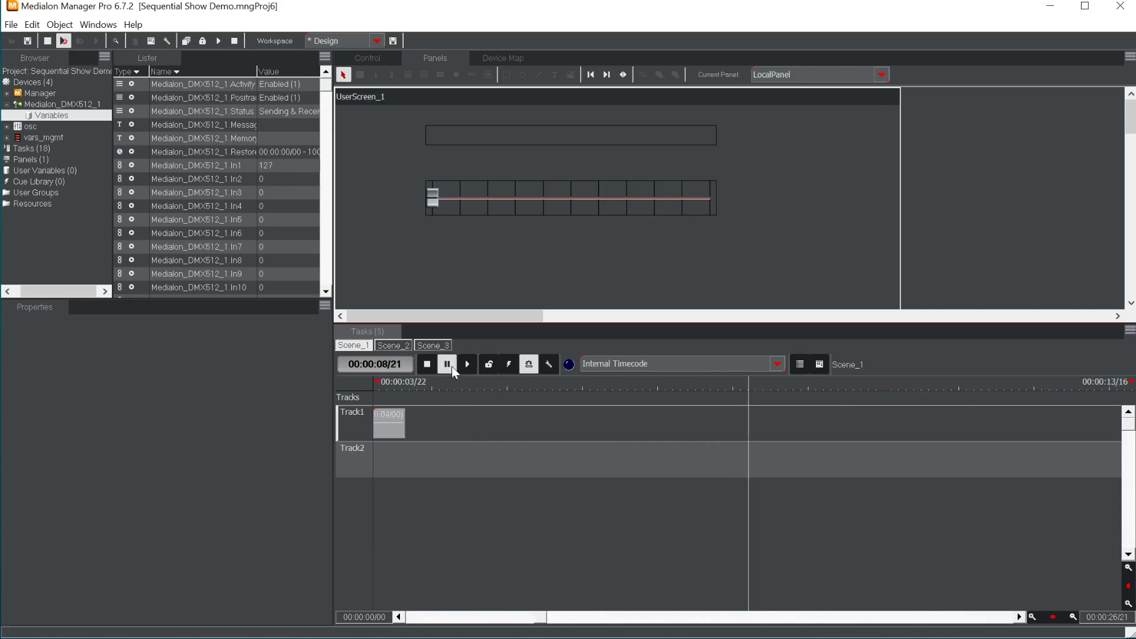
Jump the Scene_1 playhead to about 3/36, 2/59 and 6/89 seconds to check the DMX channel 1 level at each position
{"action": "left_click_drag", "start_coordinate": [545, 617], "coordinate": [459, 617]}
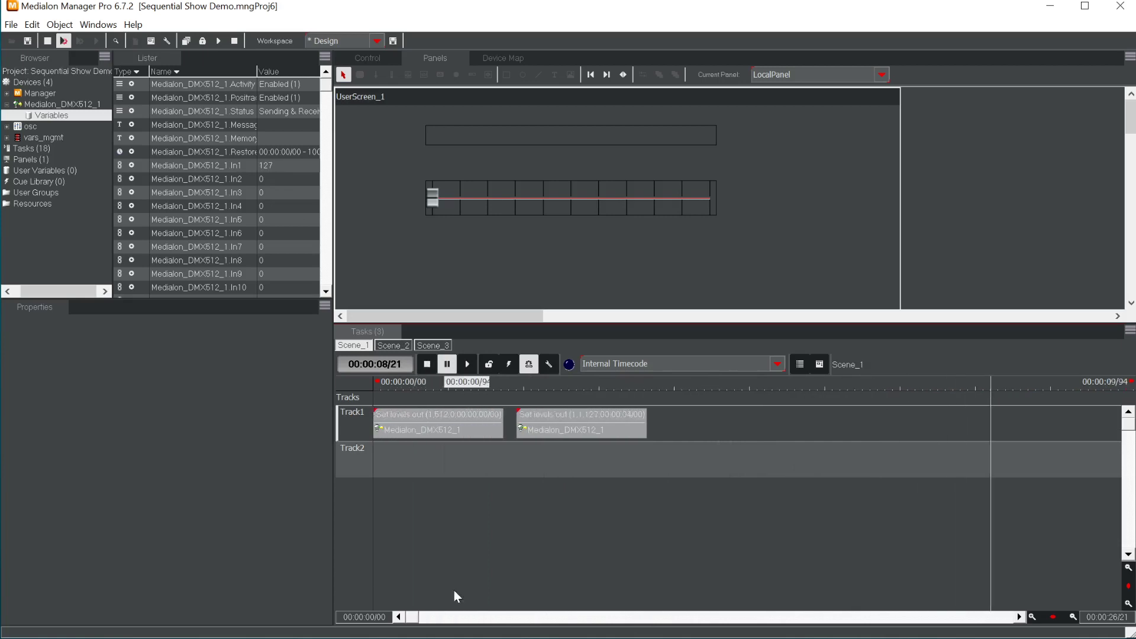
{"action": "left_click", "coordinate": [626, 386]}
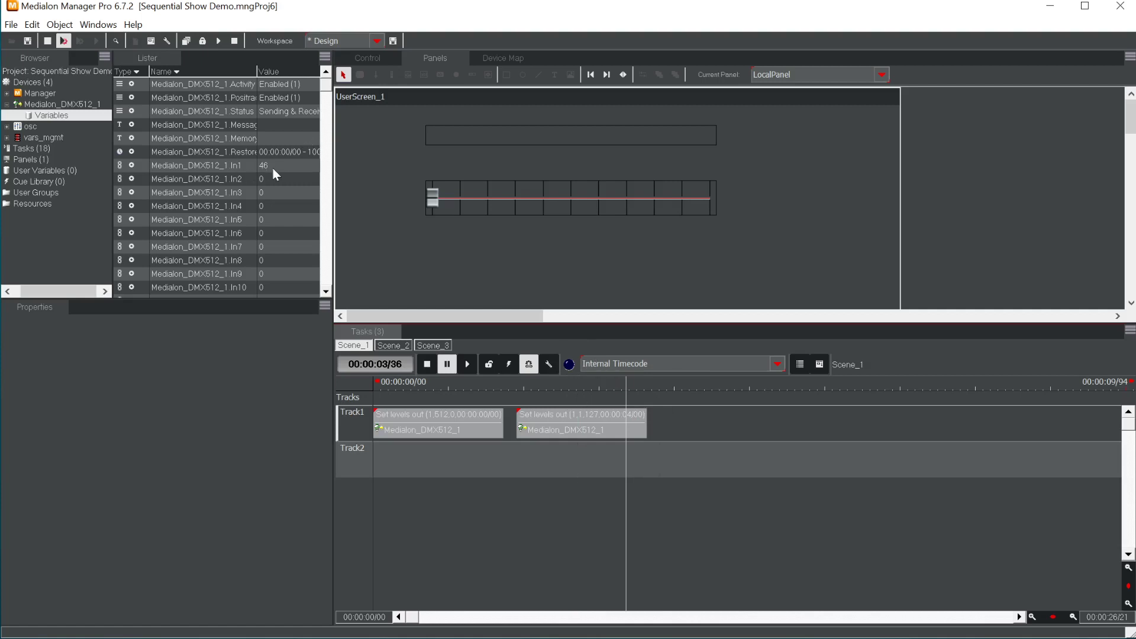
{"action": "left_click", "coordinate": [568, 390]}
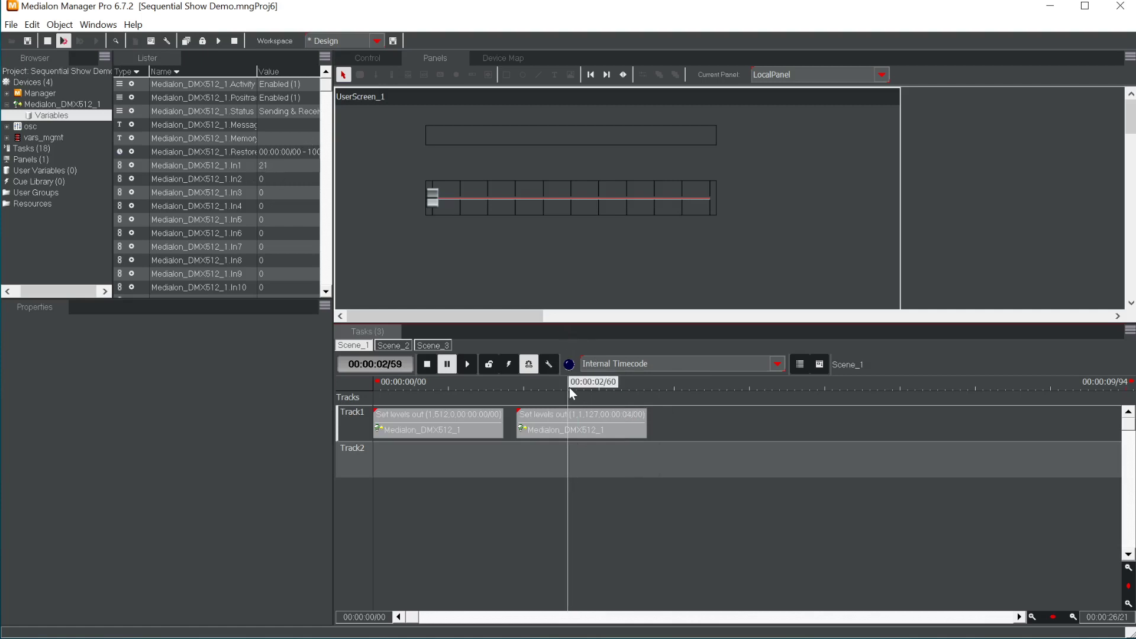
{"action": "left_click", "coordinate": [892, 386]}
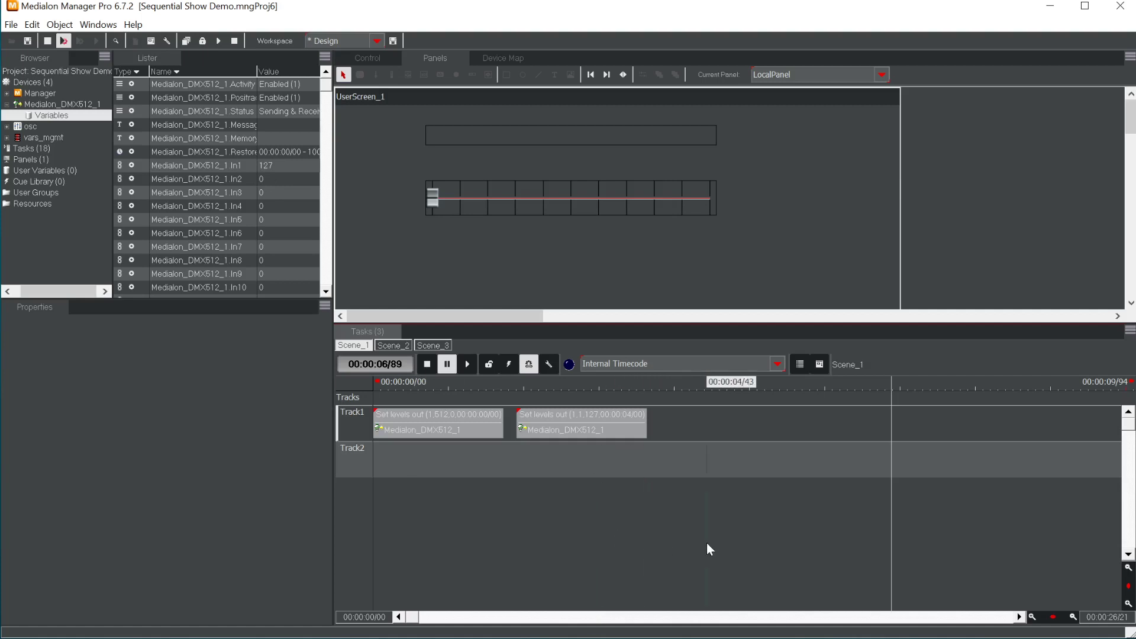
View the commands of the vars_mgmt and osc devices and stop the running project
{"action": "left_click", "coordinate": [57, 139]}
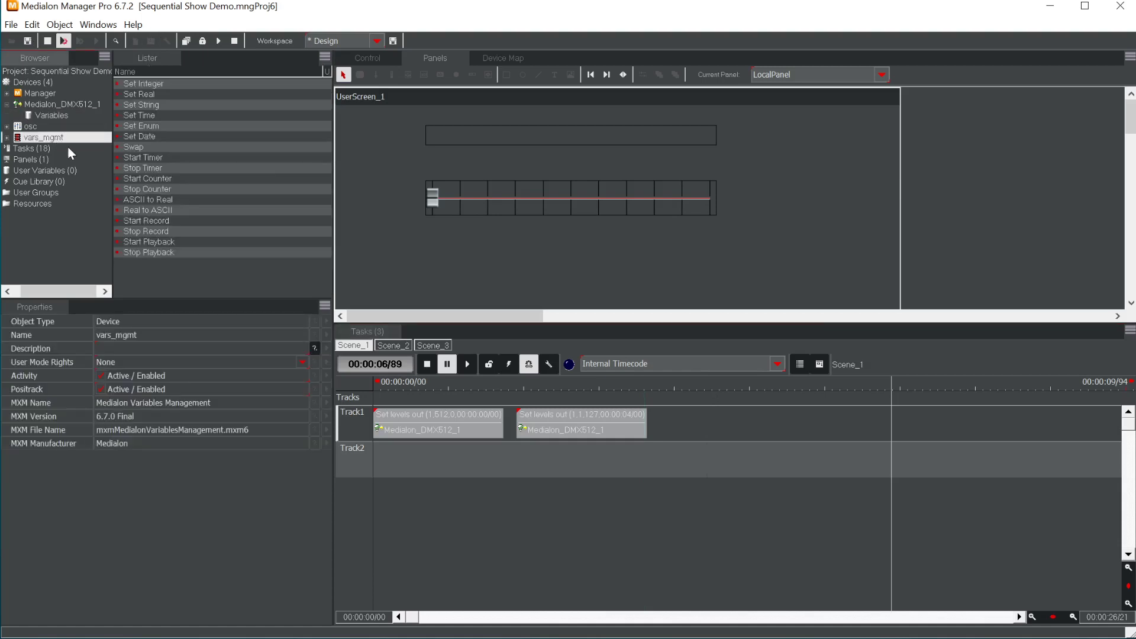
{"action": "left_click", "coordinate": [48, 125]}
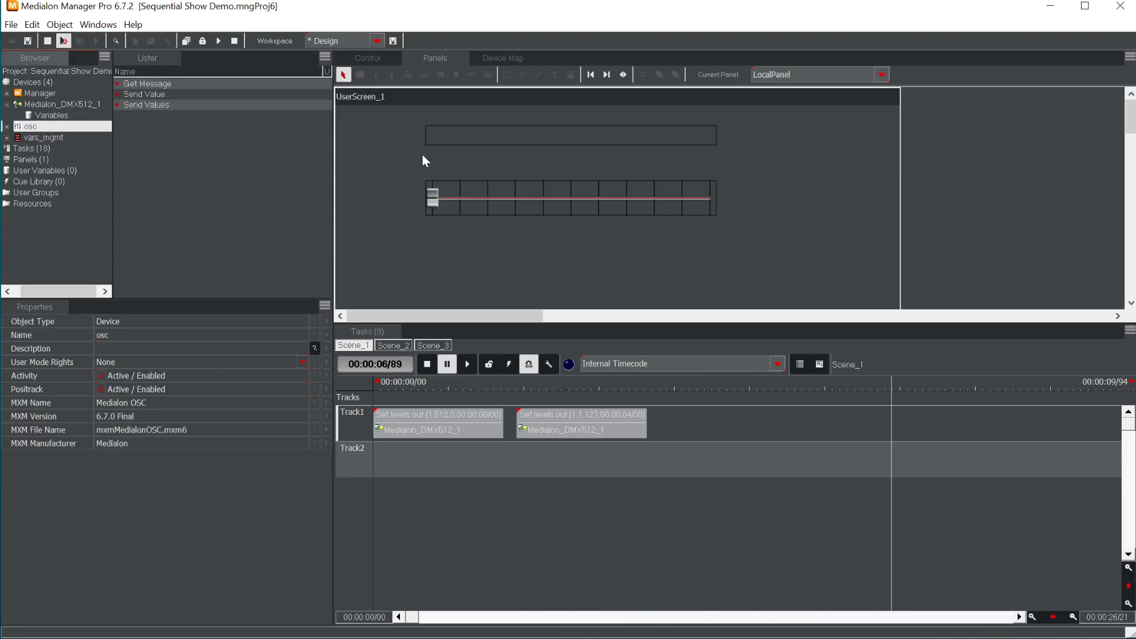
{"action": "left_click", "coordinate": [48, 41]}
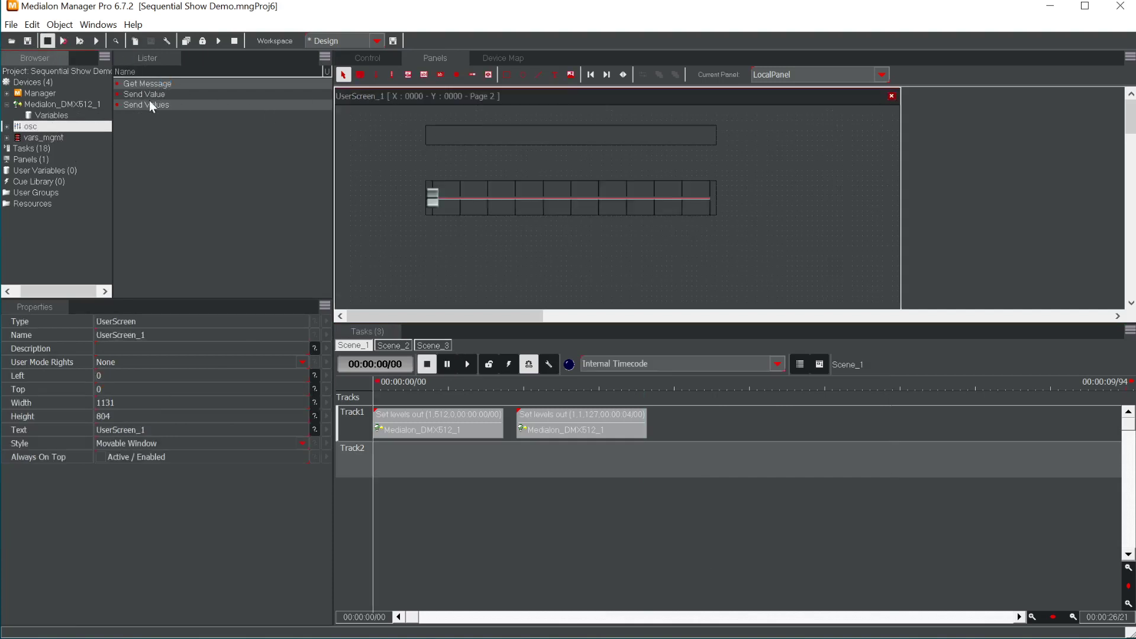
Assign the osc Send Value command to the panel slider's change task and view that task's start condition
{"action": "left_click", "coordinate": [153, 94]}
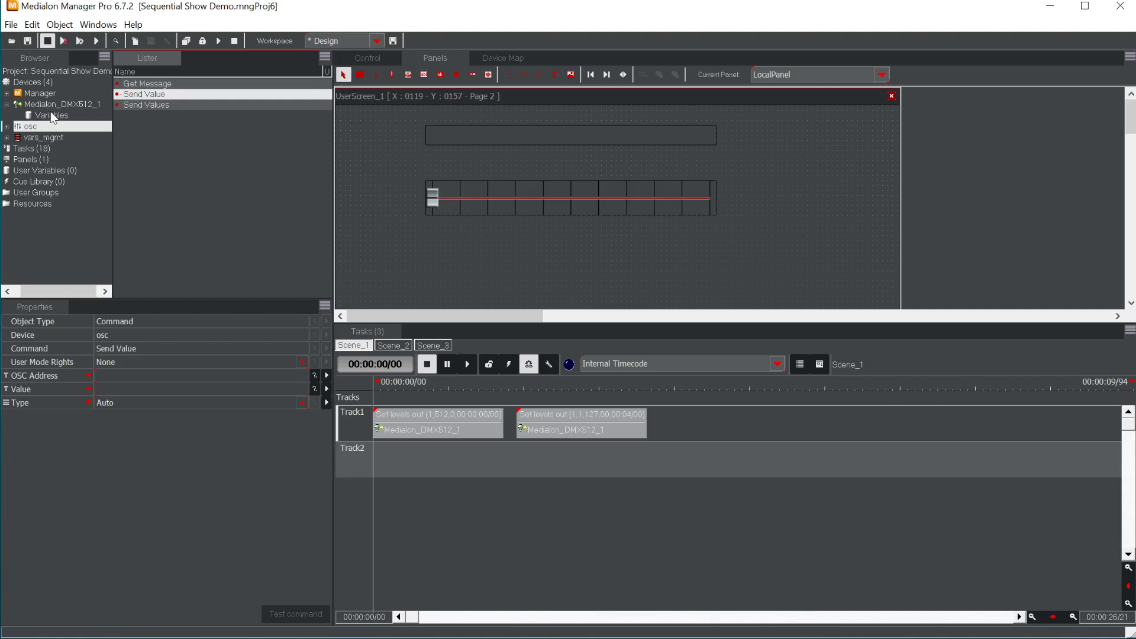
{"action": "left_click", "coordinate": [56, 127]}
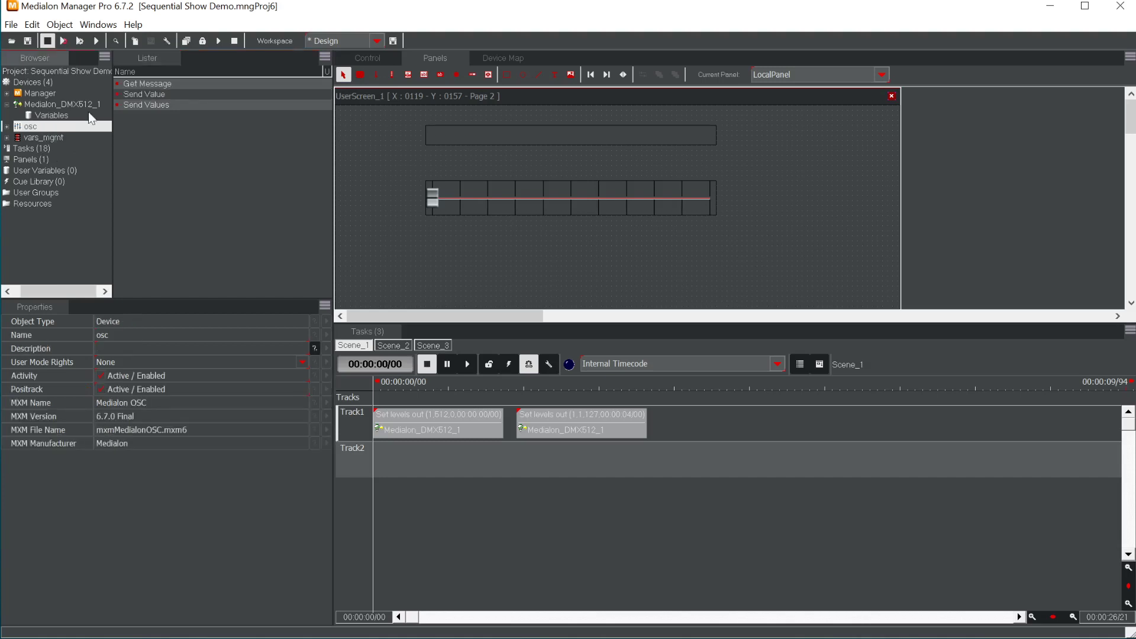
{"action": "left_click_drag", "start_coordinate": [145, 95], "coordinate": [506, 202]}
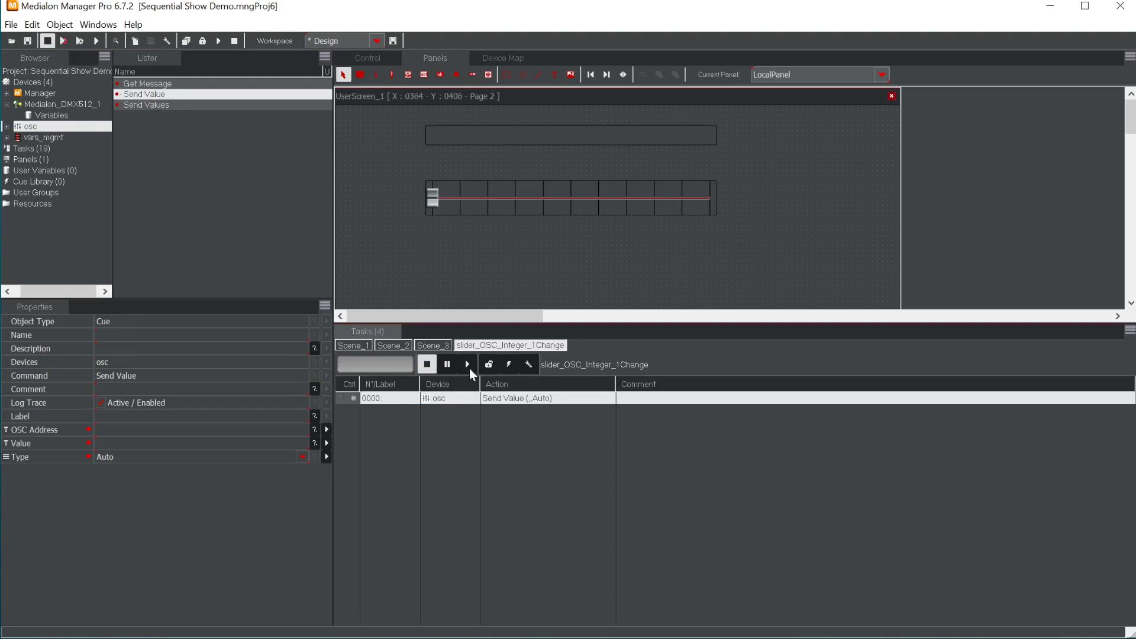
{"action": "left_click", "coordinate": [583, 364]}
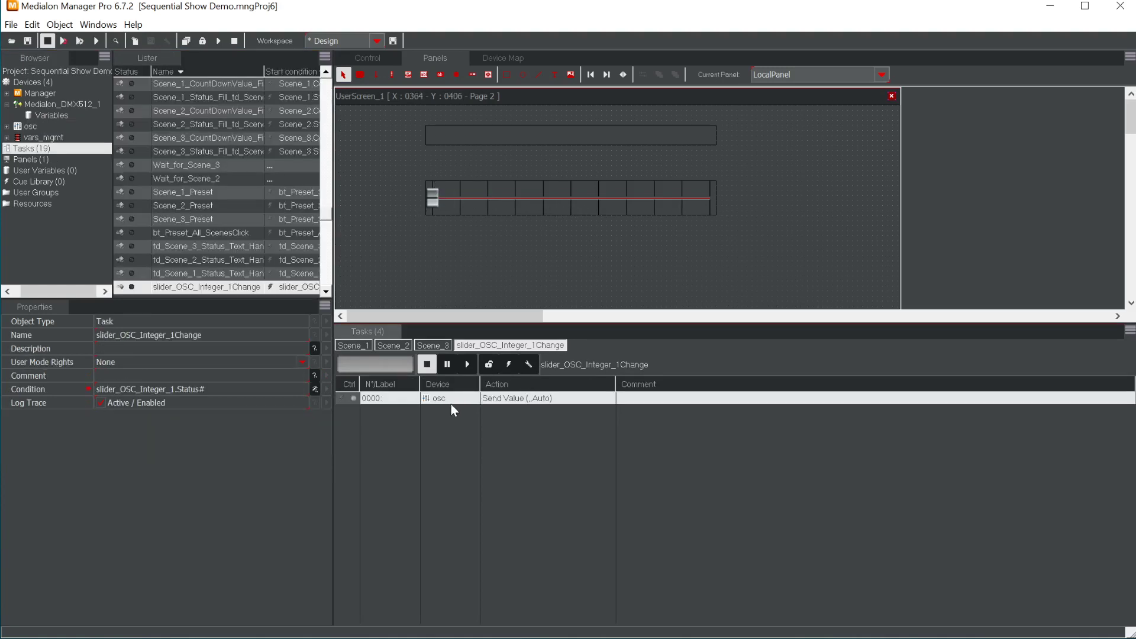
In the Send Value cue, try the OSC address /Integer, and set the value to slider_OSC_Integer_1.Status and the type to Int32
{"action": "left_click", "coordinate": [508, 399]}
{"action": "left_click", "coordinate": [81, 432]}
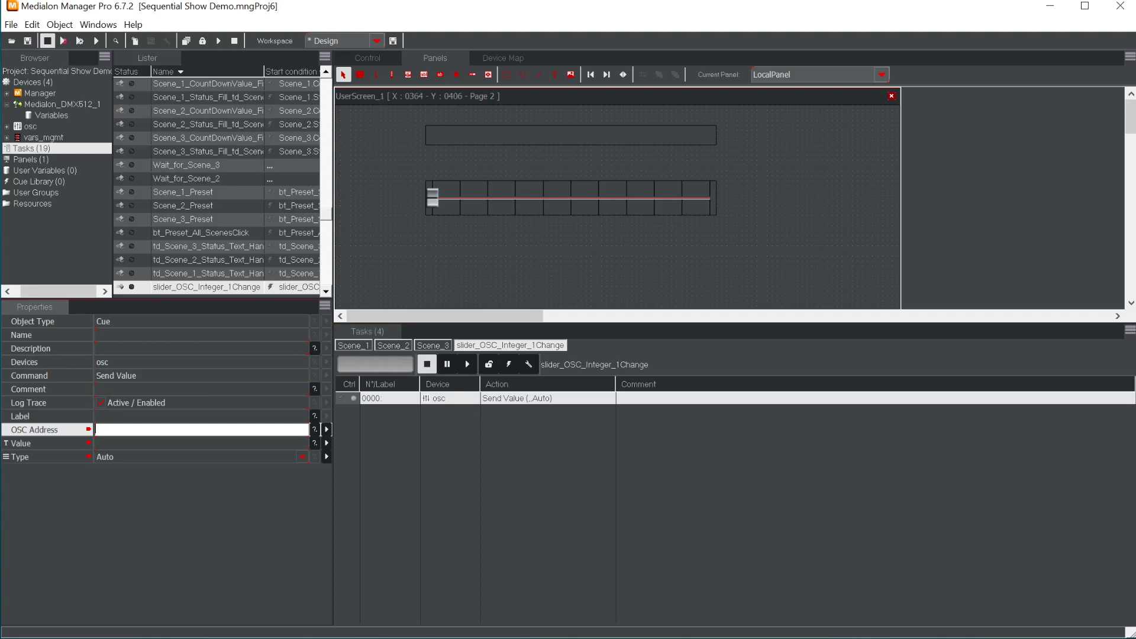
{"action": "type", "text": "/Integer"}
{"action": "left_click", "coordinate": [327, 444]}
{"action": "type", "text": "slider"}
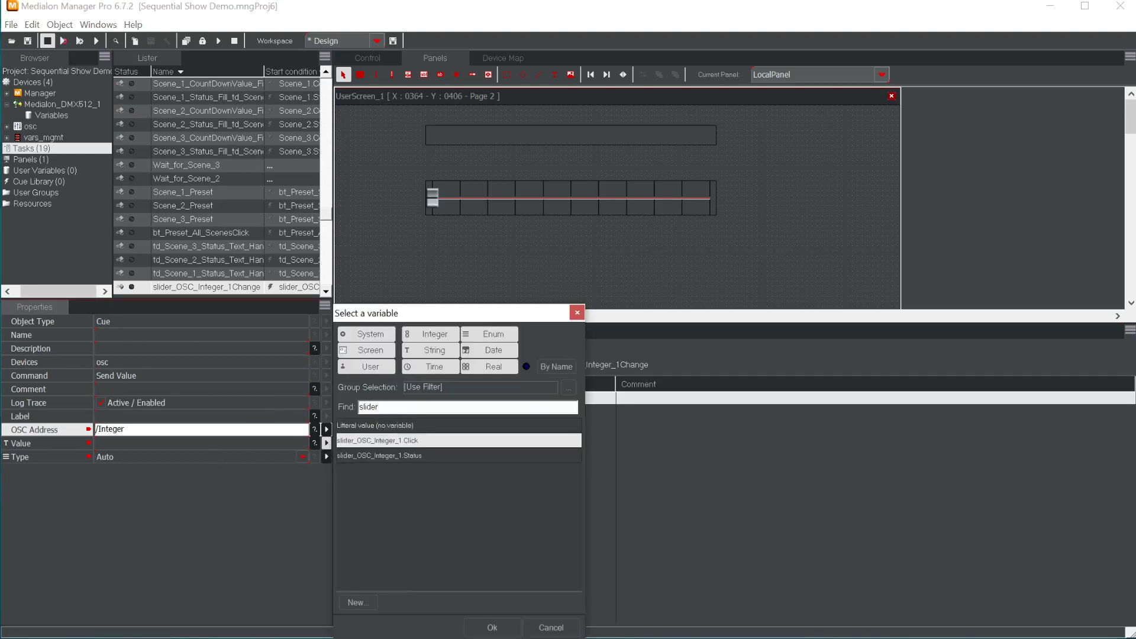
{"action": "left_click", "coordinate": [402, 455]}
{"action": "left_click", "coordinate": [492, 627]}
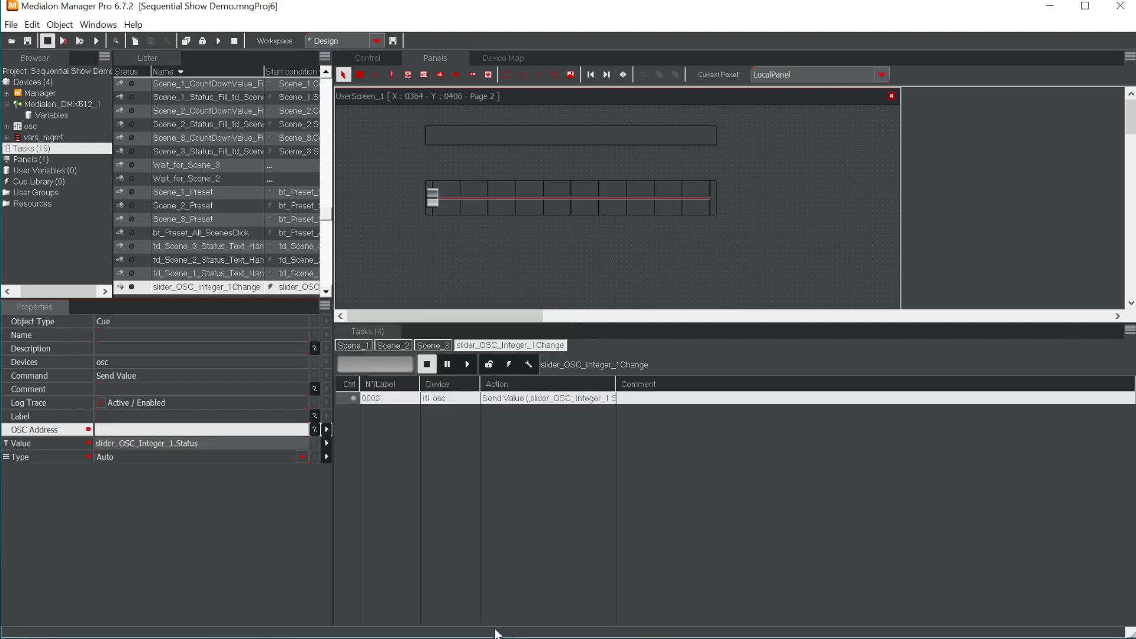
{"action": "left_click", "coordinate": [119, 459]}
{"action": "left_click", "coordinate": [119, 480]}
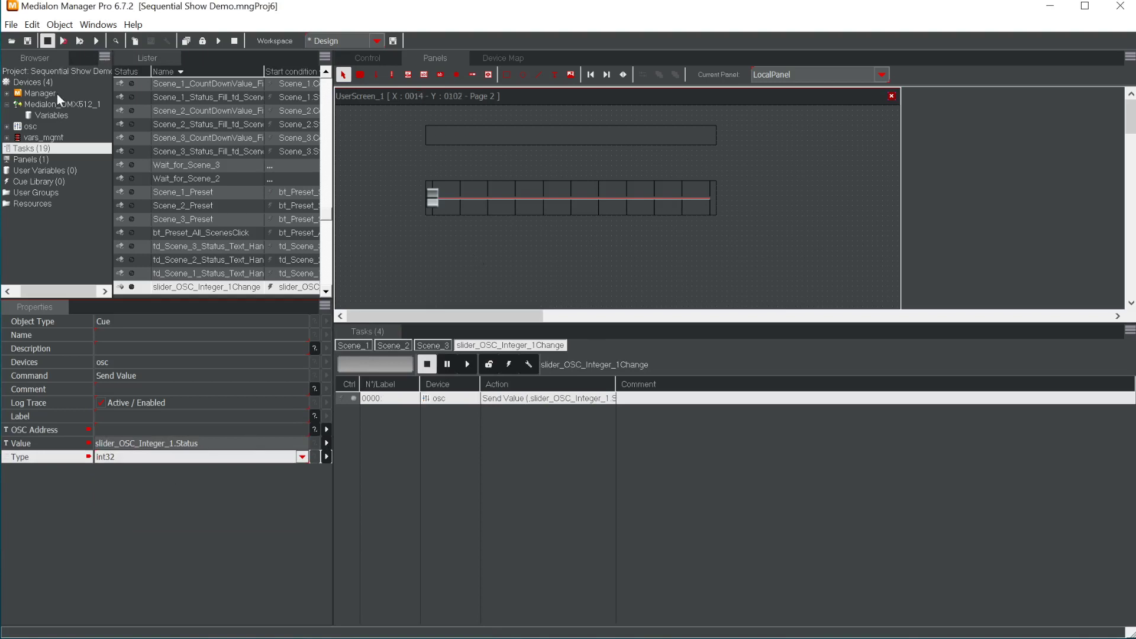
Test the slider in the running project while watching the osc variables, inspect osc.Integer_Value, and stop the project
{"action": "left_click", "coordinate": [6, 128]}
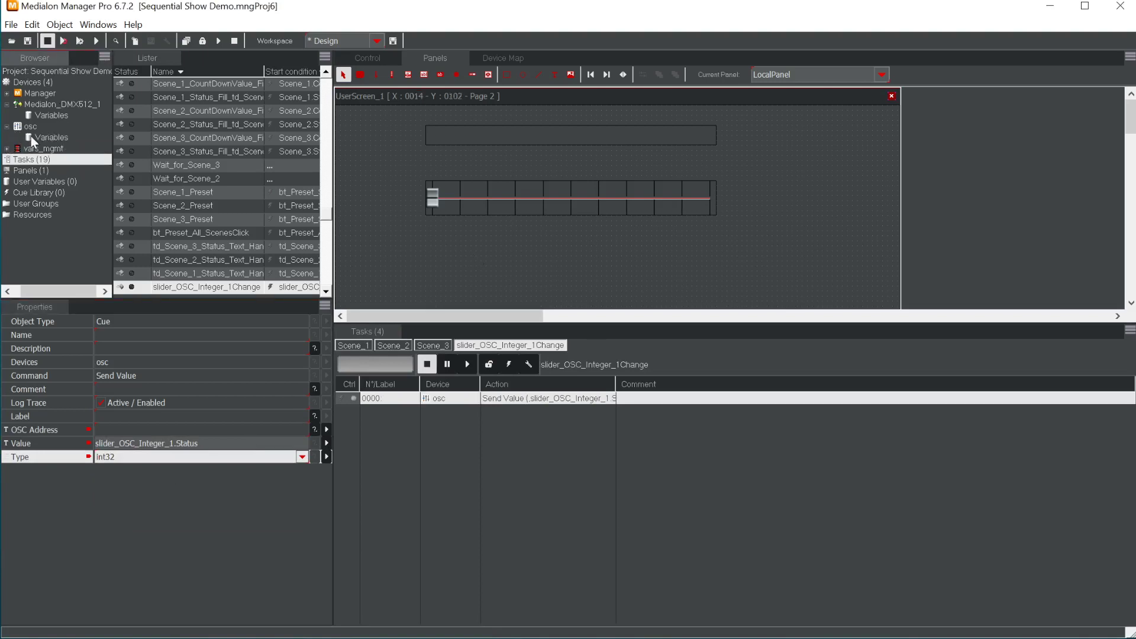
{"action": "left_click", "coordinate": [46, 137]}
{"action": "left_click", "coordinate": [64, 40]}
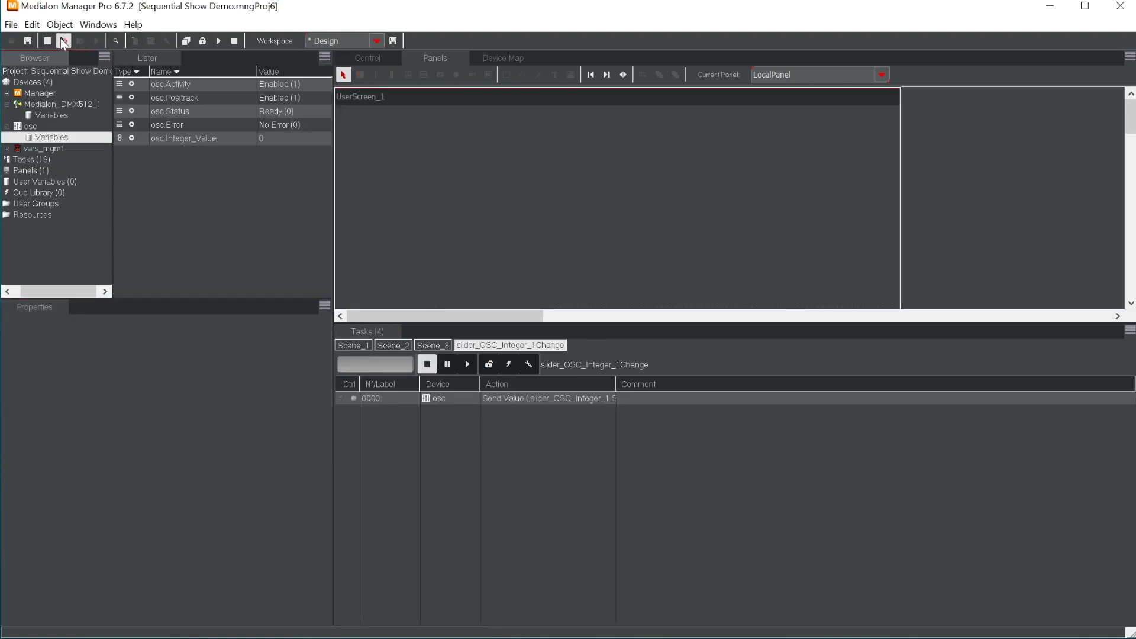
{"action": "left_click_drag", "start_coordinate": [429, 194], "coordinate": [614, 213]}
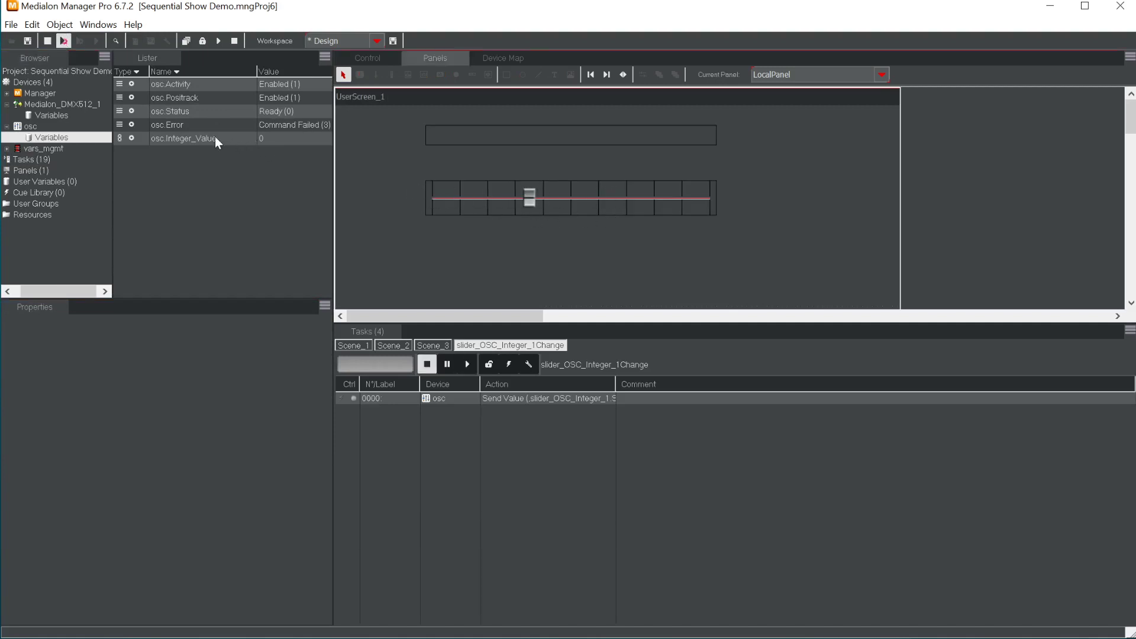
{"action": "left_click", "coordinate": [179, 142]}
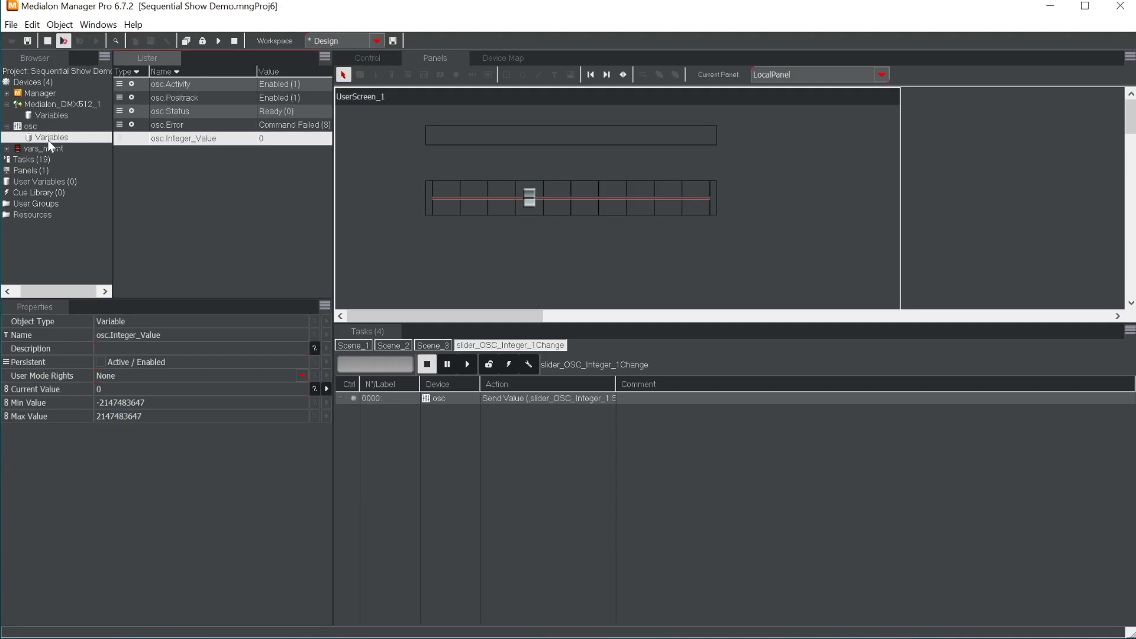
{"action": "left_click", "coordinate": [50, 42]}
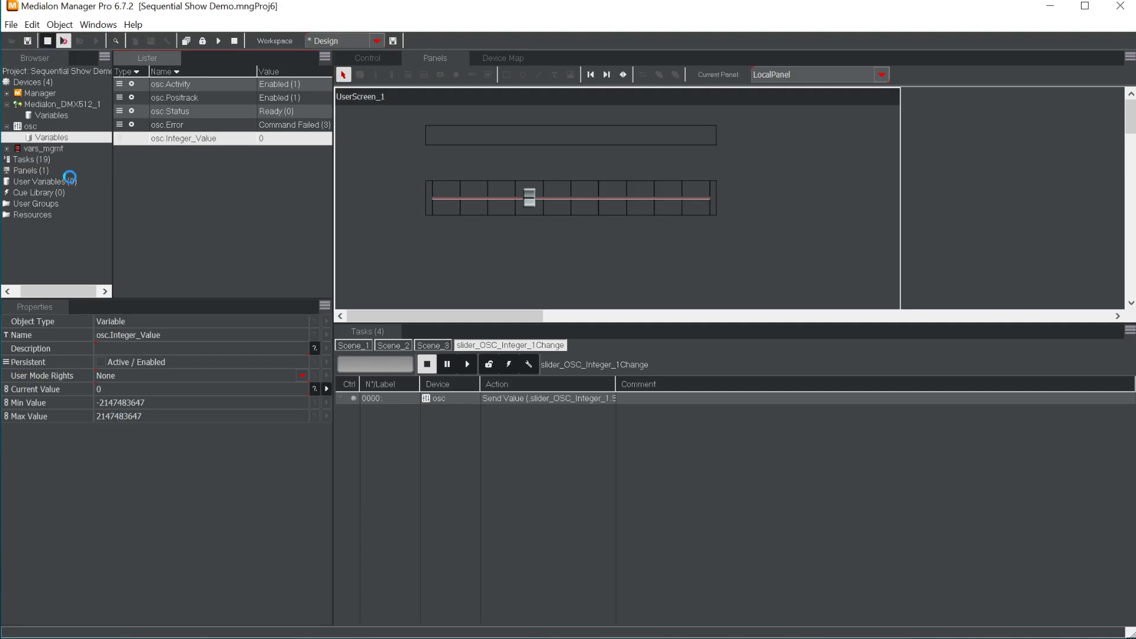
Set the OSC address of the slider change task's Send Value cue to /Integer
{"action": "left_click", "coordinate": [550, 398]}
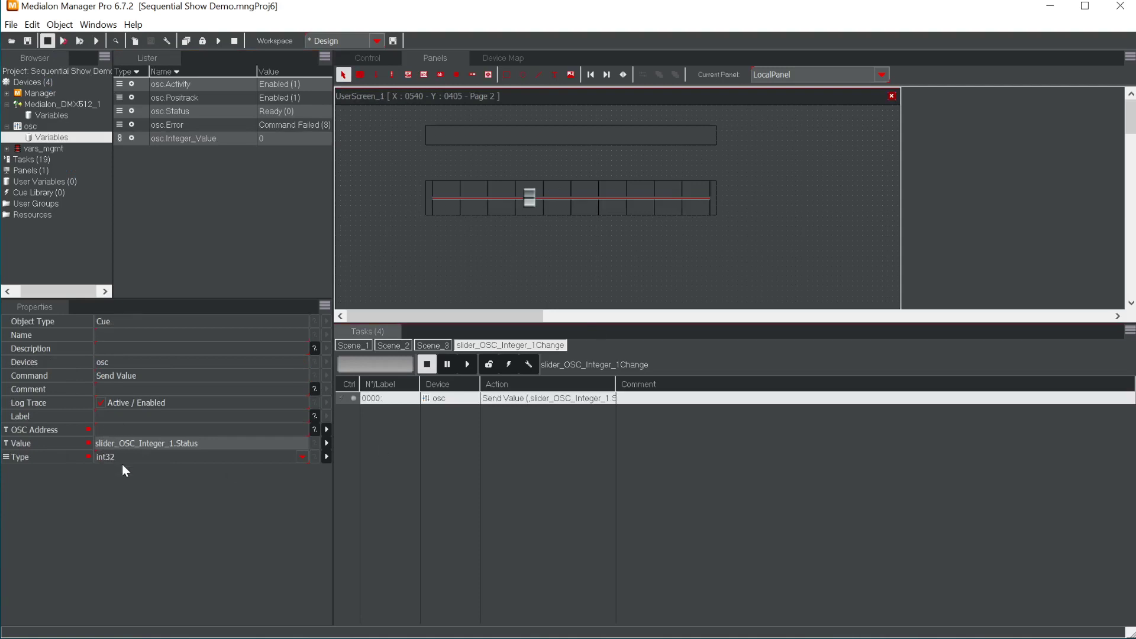
{"action": "left_click", "coordinate": [100, 430]}
{"action": "type", "text": "/Integer"}
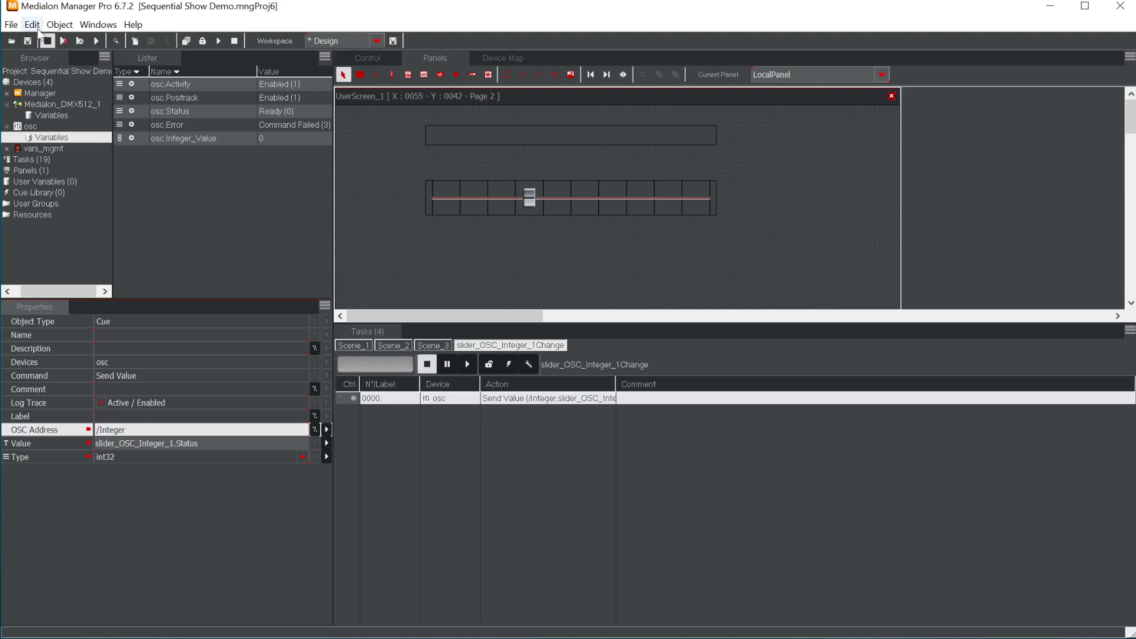
Run the project and move the panel slider through its full range while watching osc.Integer_Value, ending at 0
{"action": "left_click", "coordinate": [64, 41]}
{"action": "left_click_drag", "start_coordinate": [553, 203], "coordinate": [635, 204]}
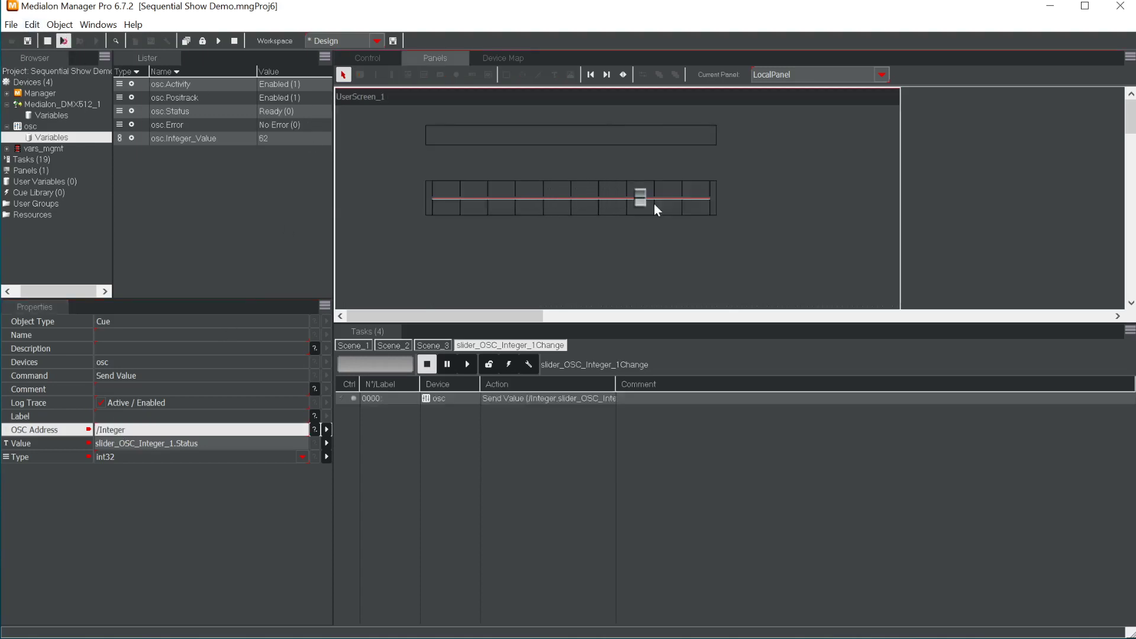
{"action": "left_click_drag", "start_coordinate": [545, 207], "coordinate": [793, 209]}
{"action": "left_click_drag", "start_coordinate": [575, 195], "coordinate": [385, 178]}
Add the vars_mgmt Start Counter command to Track2 of Scene_1 at about 00:00:02/80
{"action": "left_click", "coordinate": [360, 343]}
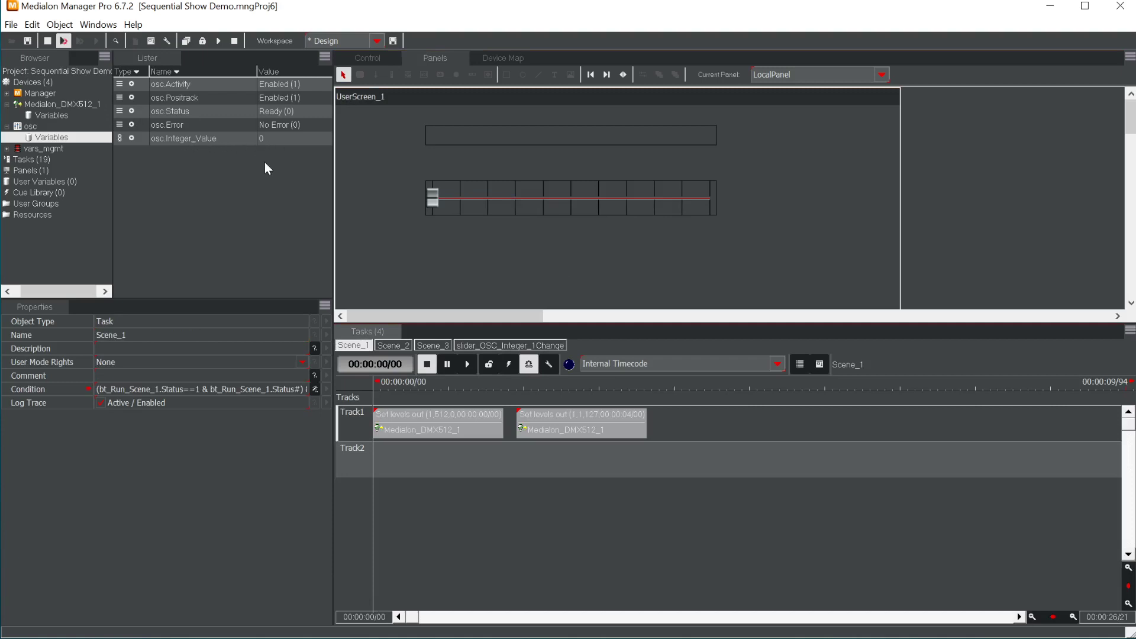
{"action": "left_click", "coordinate": [45, 148]}
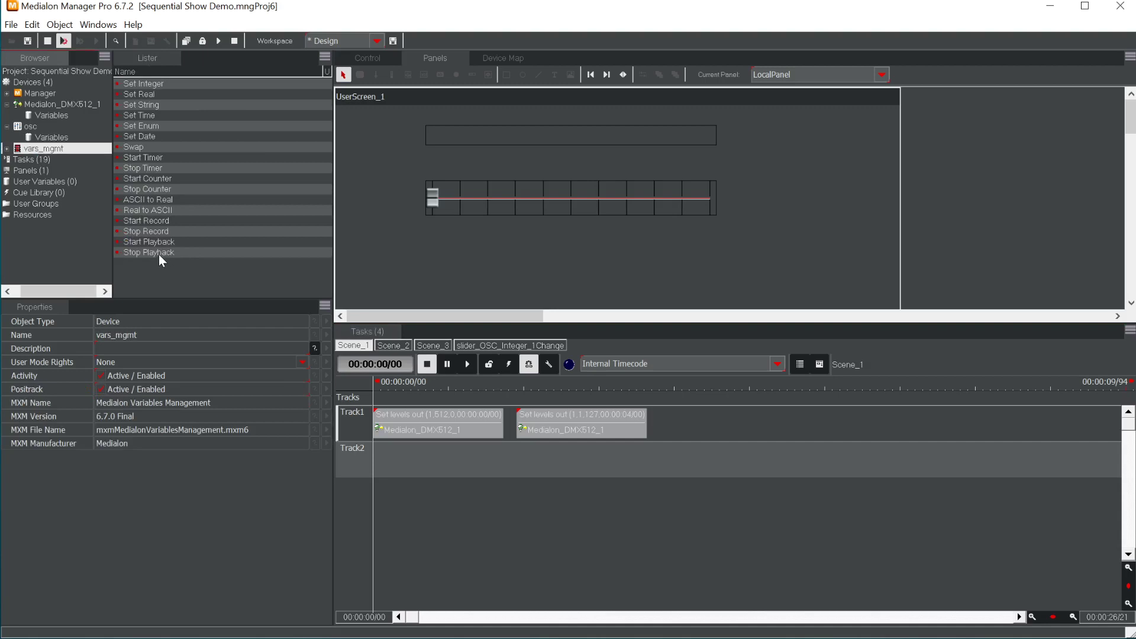
{"action": "left_click_drag", "start_coordinate": [163, 180], "coordinate": [585, 463]}
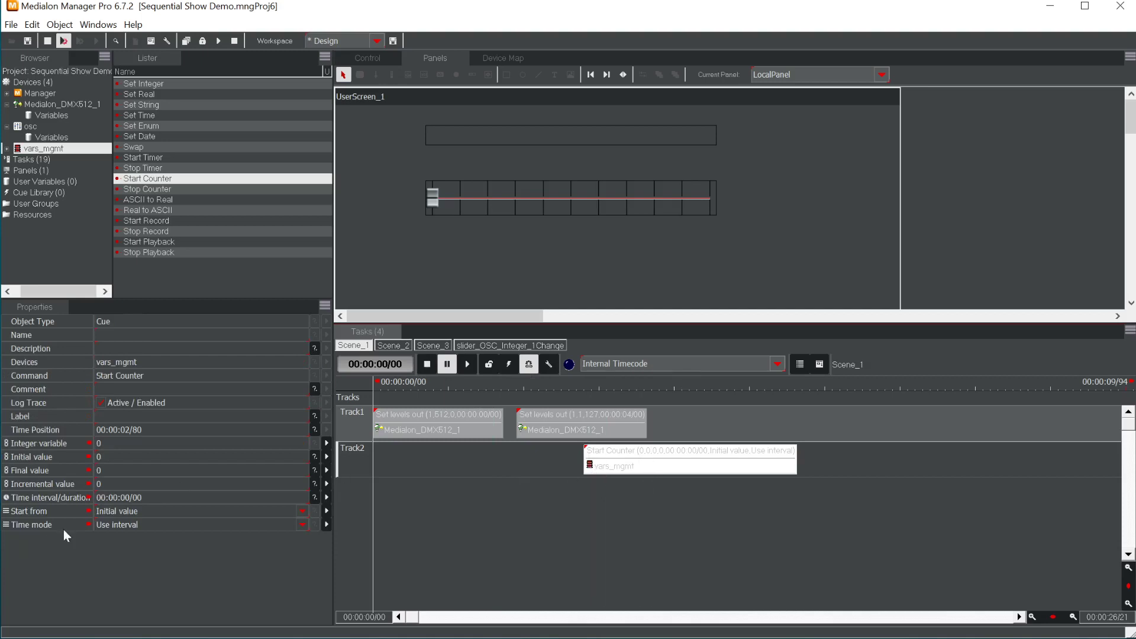
Assign slider_OSC_Integer_1.Status as the integer variable of the Start Counter cue
{"action": "left_click", "coordinate": [328, 442]}
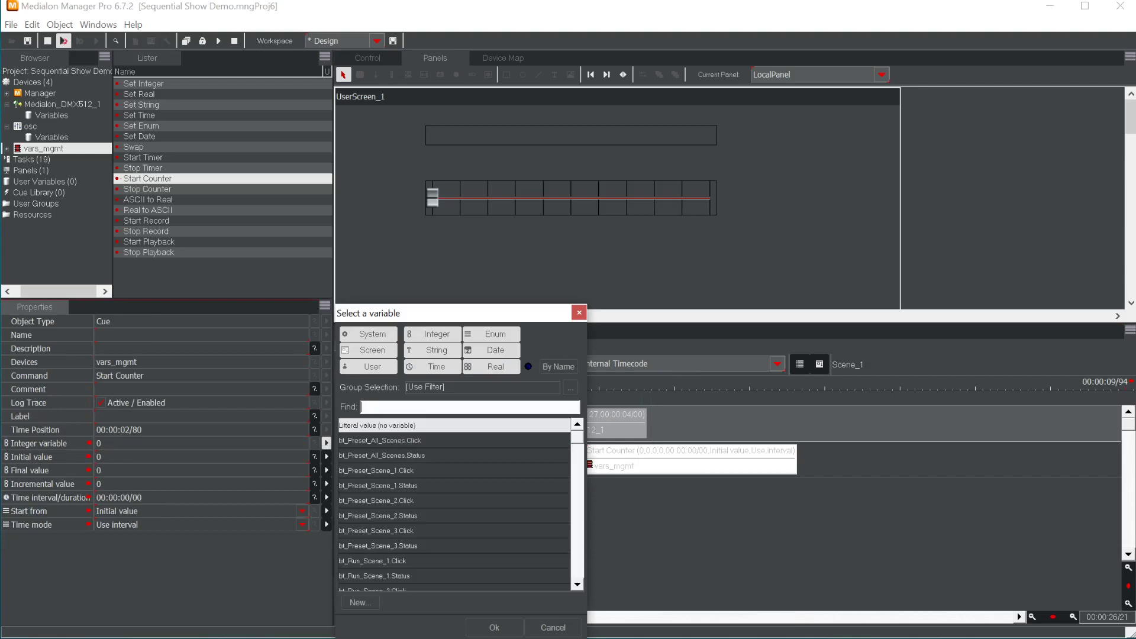
{"action": "type", "text": "slide"}
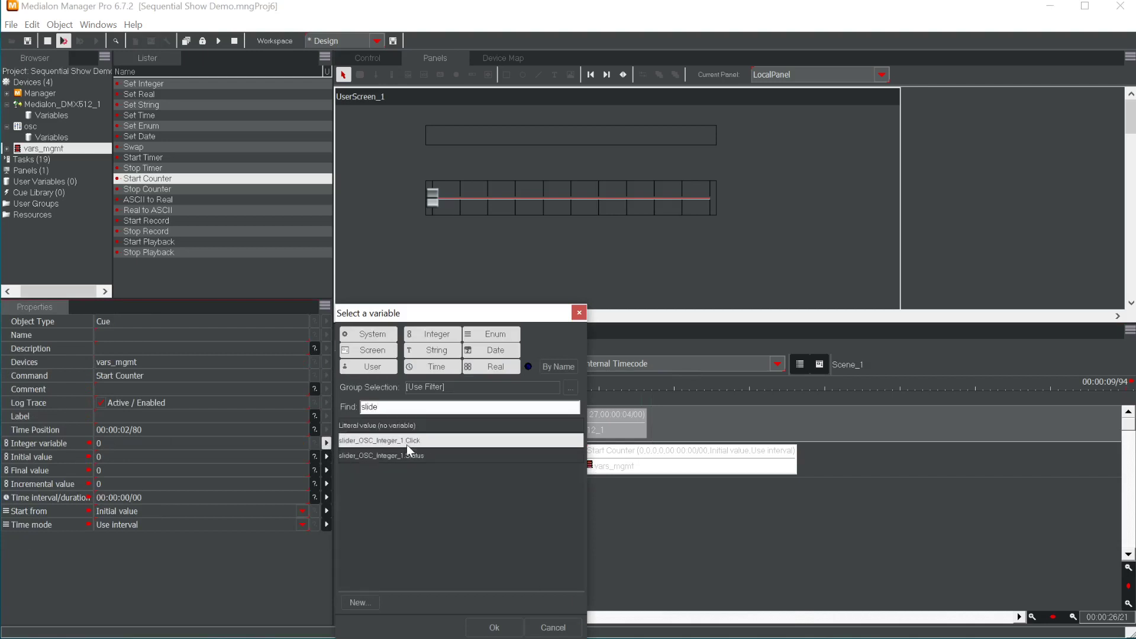
{"action": "left_click", "coordinate": [406, 457]}
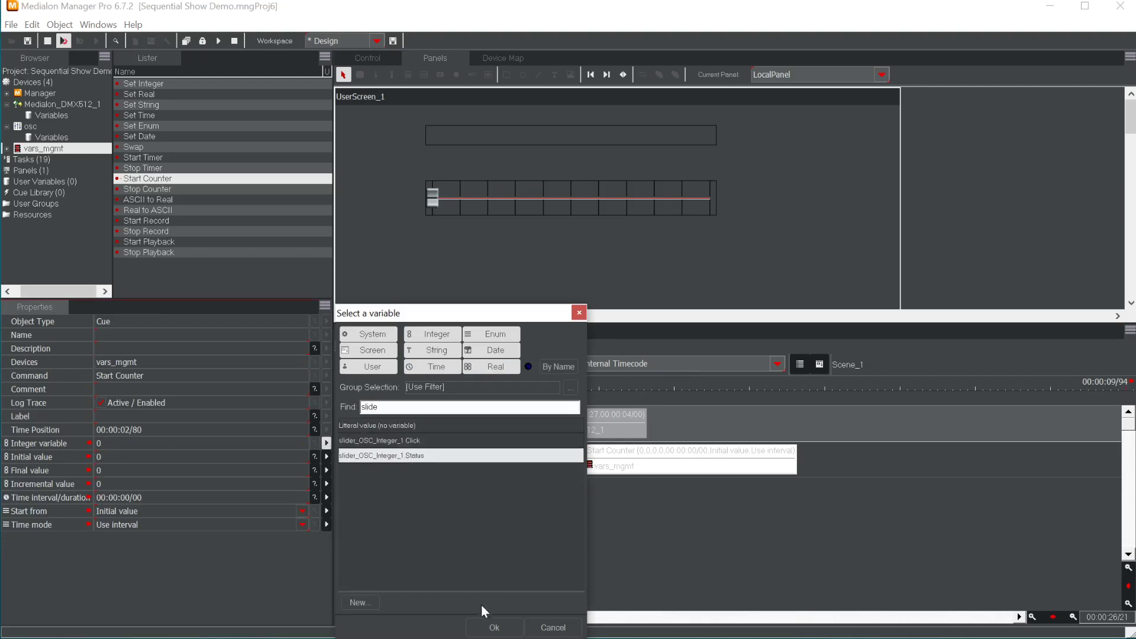
{"action": "left_click", "coordinate": [495, 626]}
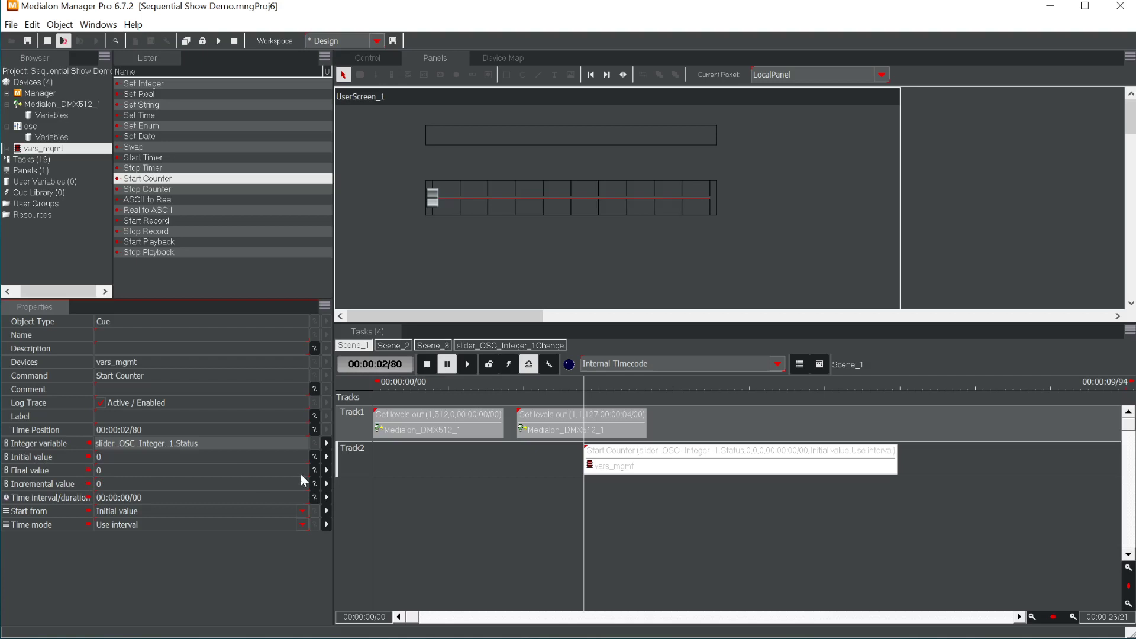
Set the Start Counter cue's final value to 80 and its time interval/duration to 00:00:06/00
{"action": "left_click", "coordinate": [274, 470]}
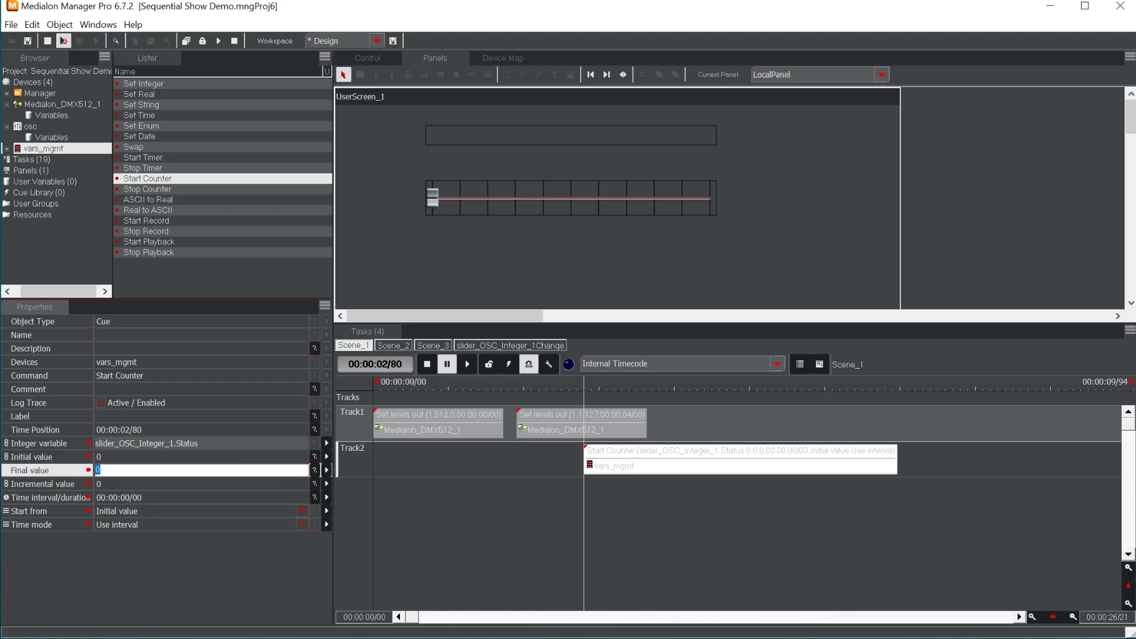
{"action": "type", "text": "80"}
{"action": "key", "text": "Return"}
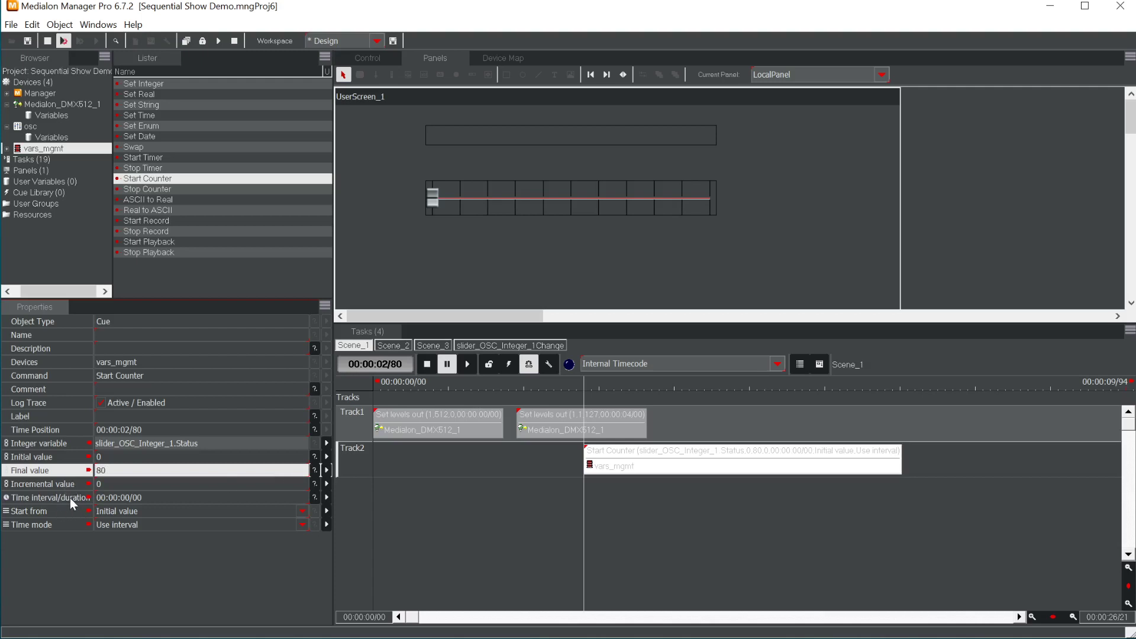
{"action": "left_click", "coordinate": [151, 498]}
{"action": "type", "text": "6"}
{"action": "key", "text": "Return"}
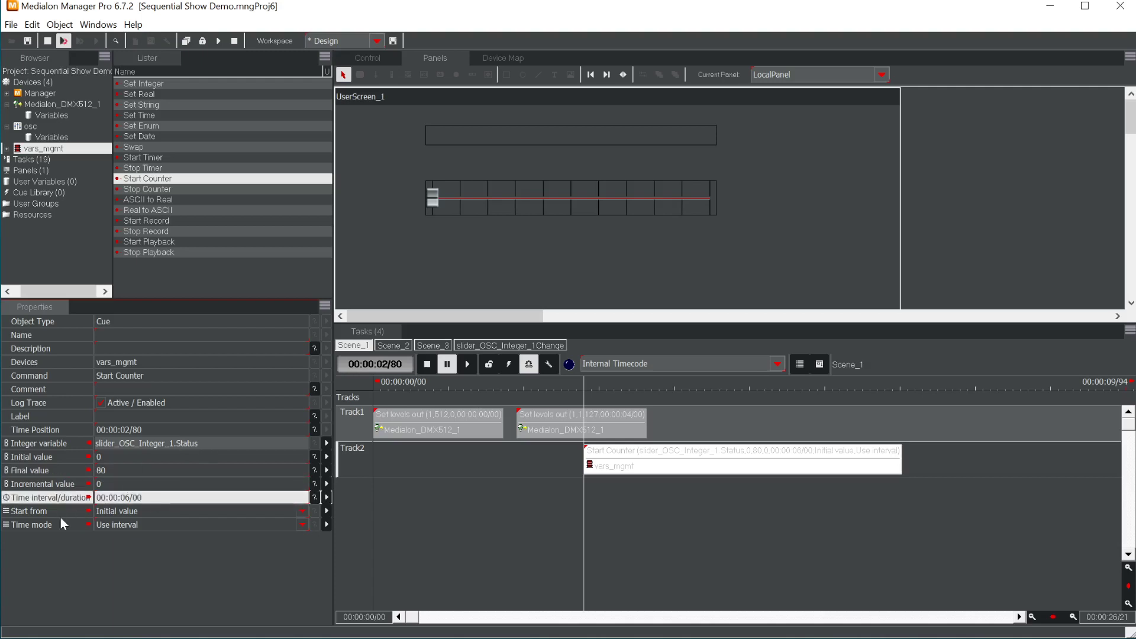
Make the Start Counter cue start from the Current value and set its time mode to Use duration
{"action": "left_click", "coordinate": [112, 510]}
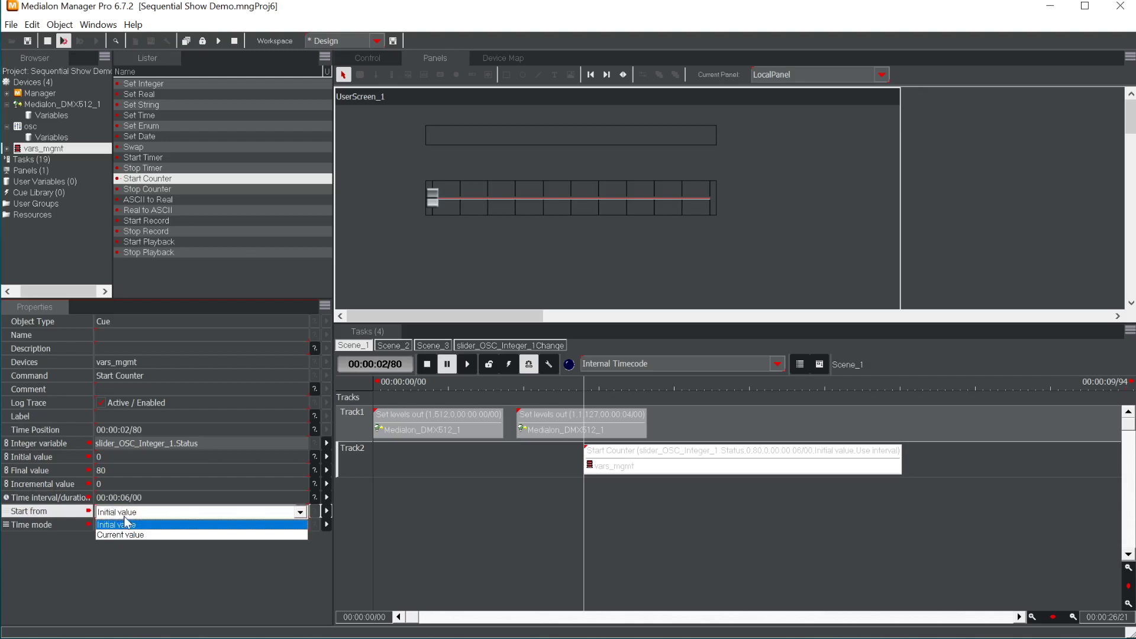
{"action": "left_click", "coordinate": [140, 536]}
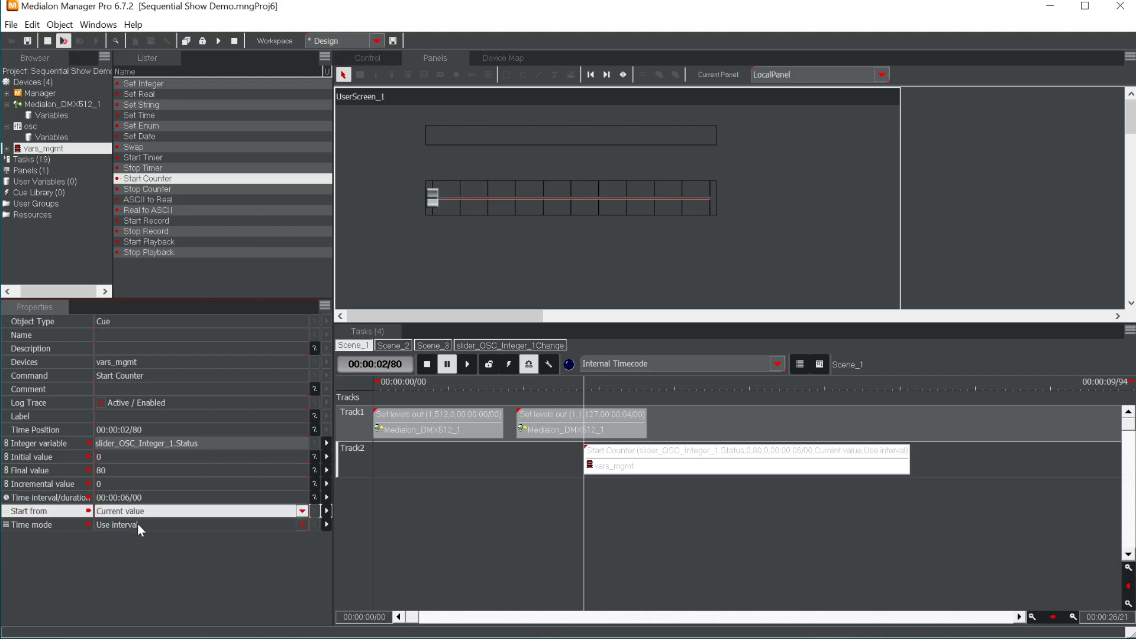
{"action": "left_click", "coordinate": [126, 524]}
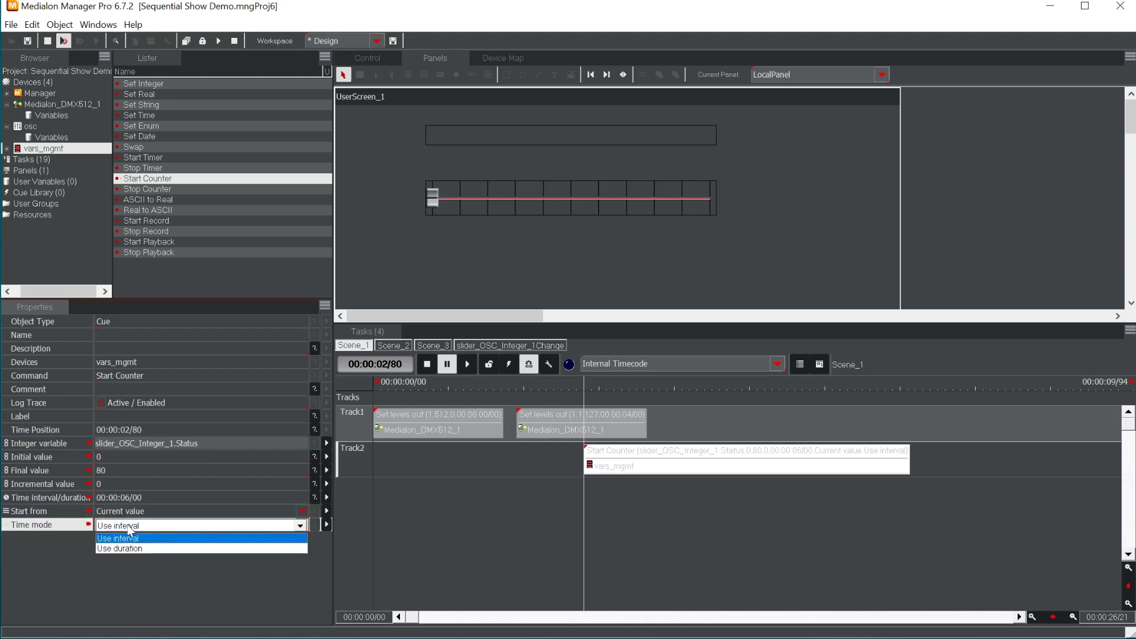
{"action": "left_click", "coordinate": [136, 550]}
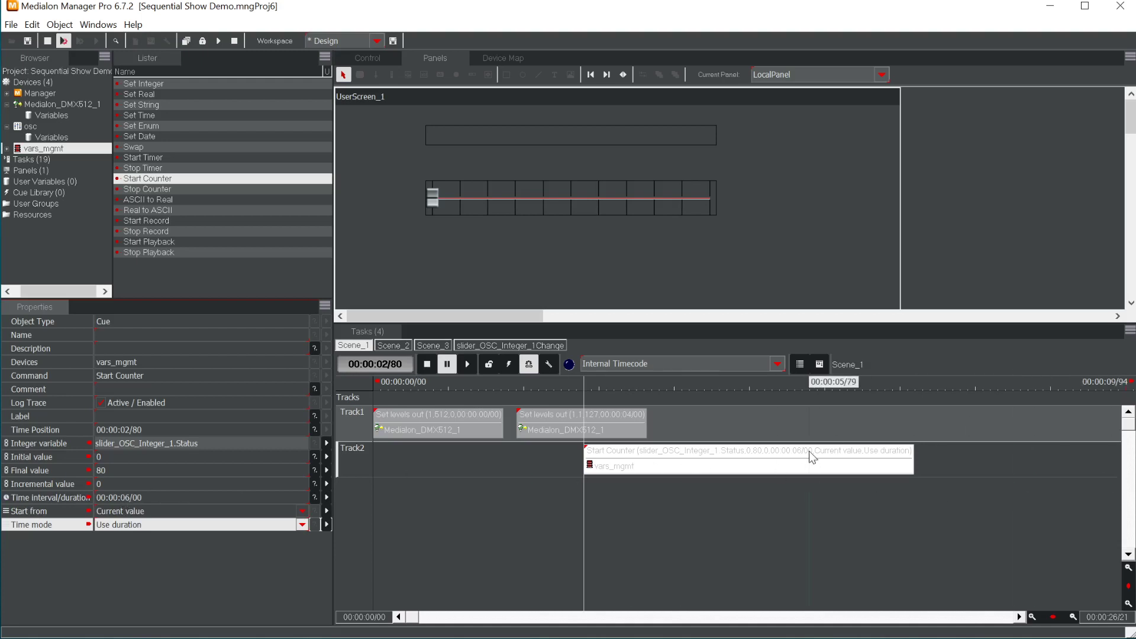
Play Scene_1 past the Start Counter cue to watch the panel slider, and pause the timeline
{"action": "left_click", "coordinate": [467, 365]}
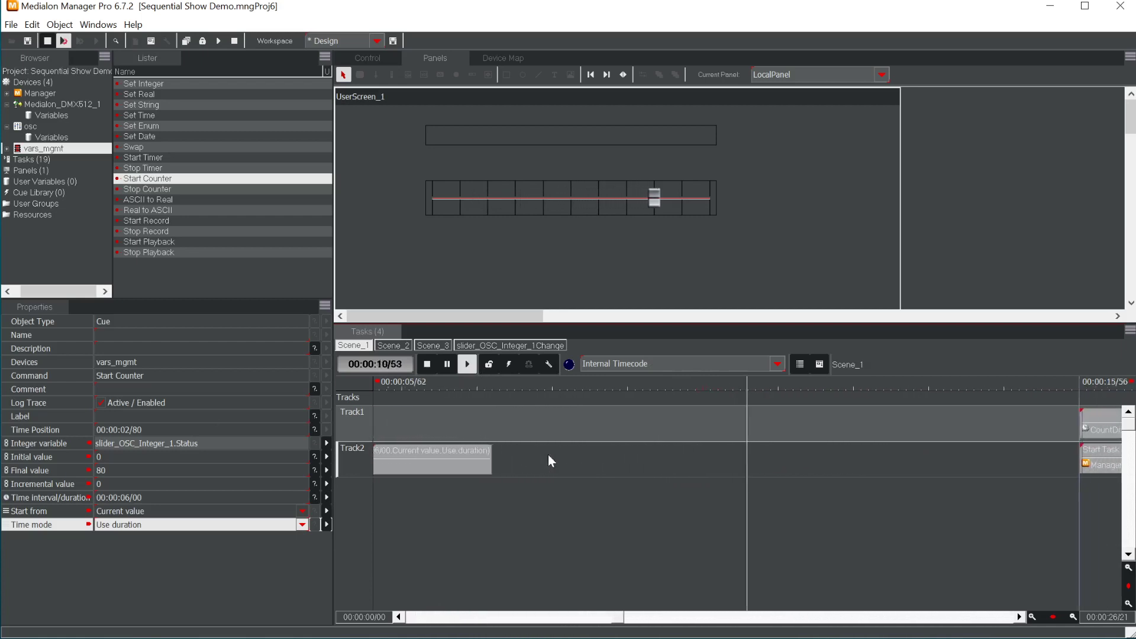
{"action": "key", "text": "space"}
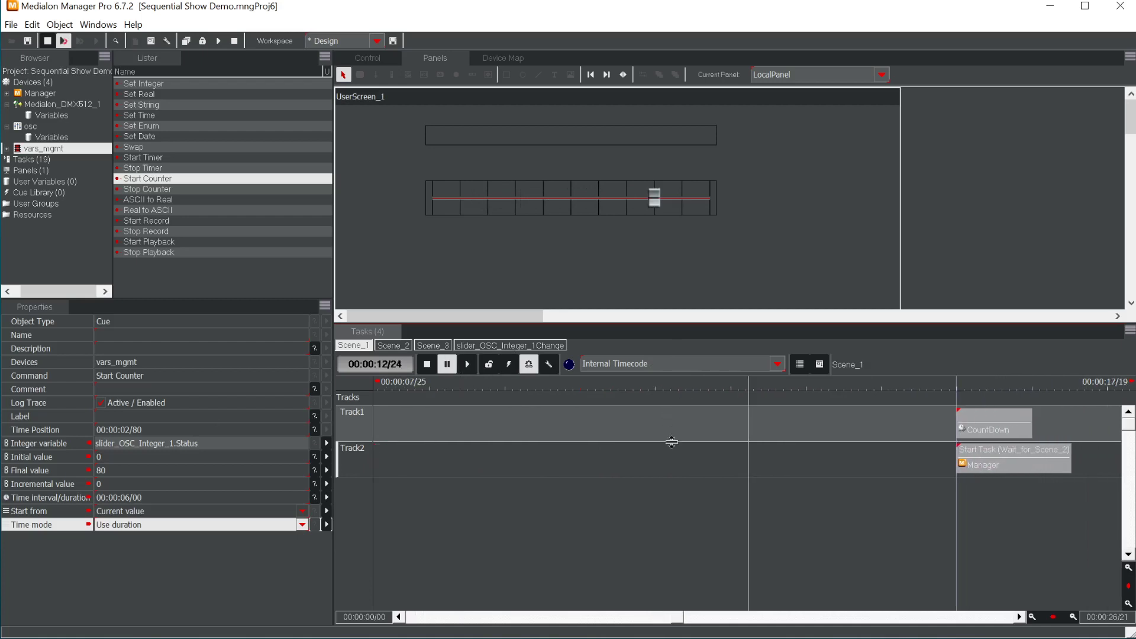
Replay Scene_1 from about 00:00:01/75 with the slider at about 32 while watching the osc variables, and pause it
{"action": "left_click_drag", "start_coordinate": [677, 618], "coordinate": [430, 613]}
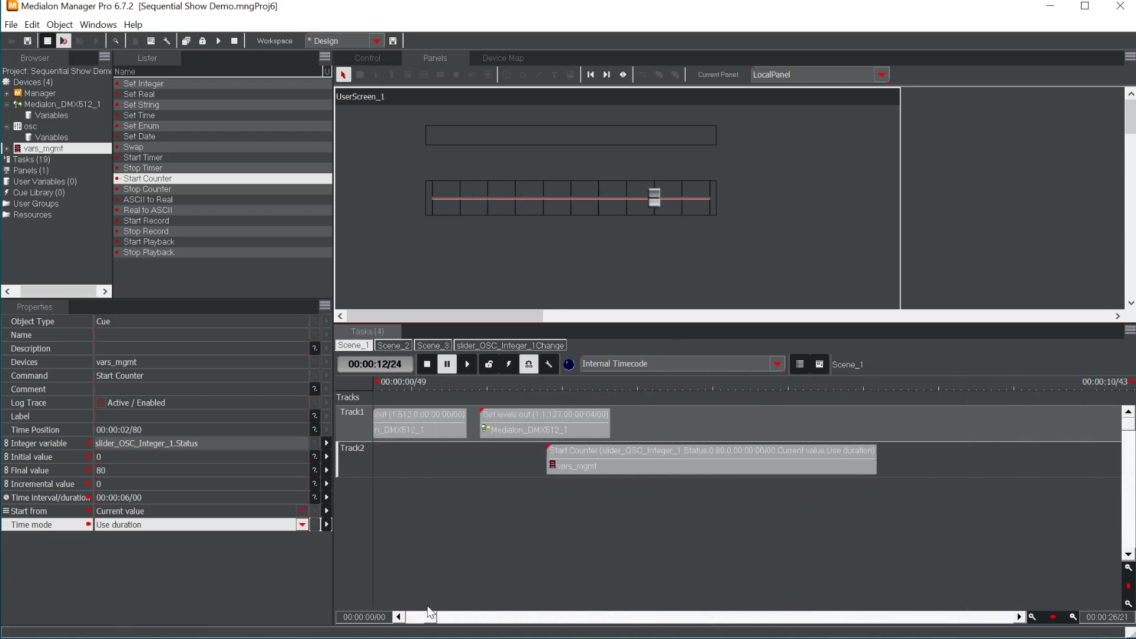
{"action": "left_click", "coordinate": [467, 389]}
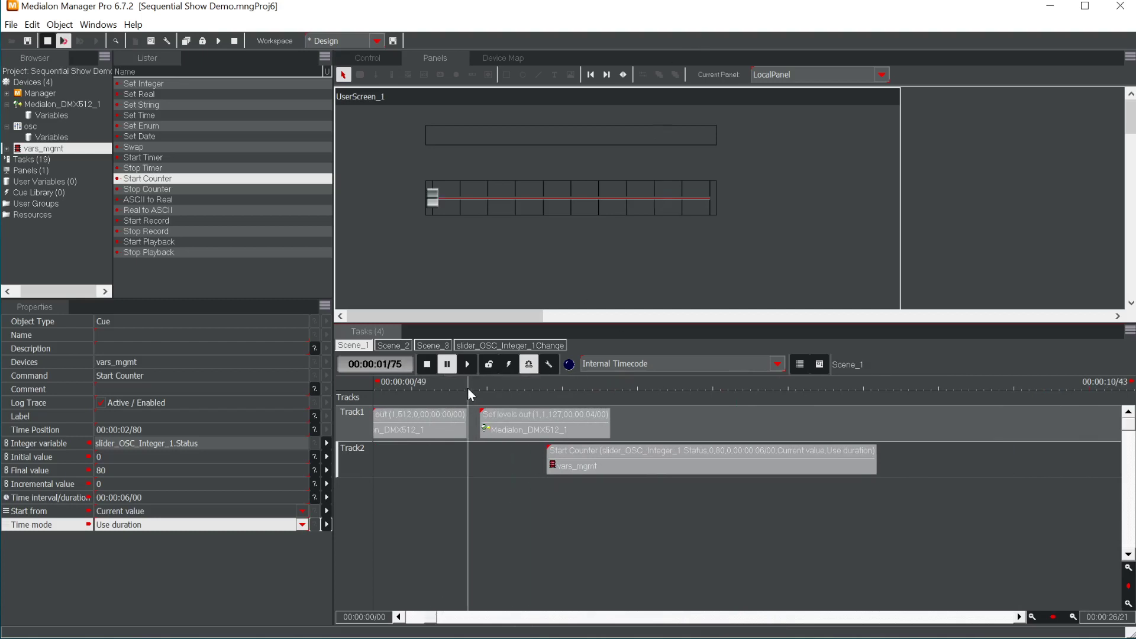
{"action": "left_click", "coordinate": [521, 197]}
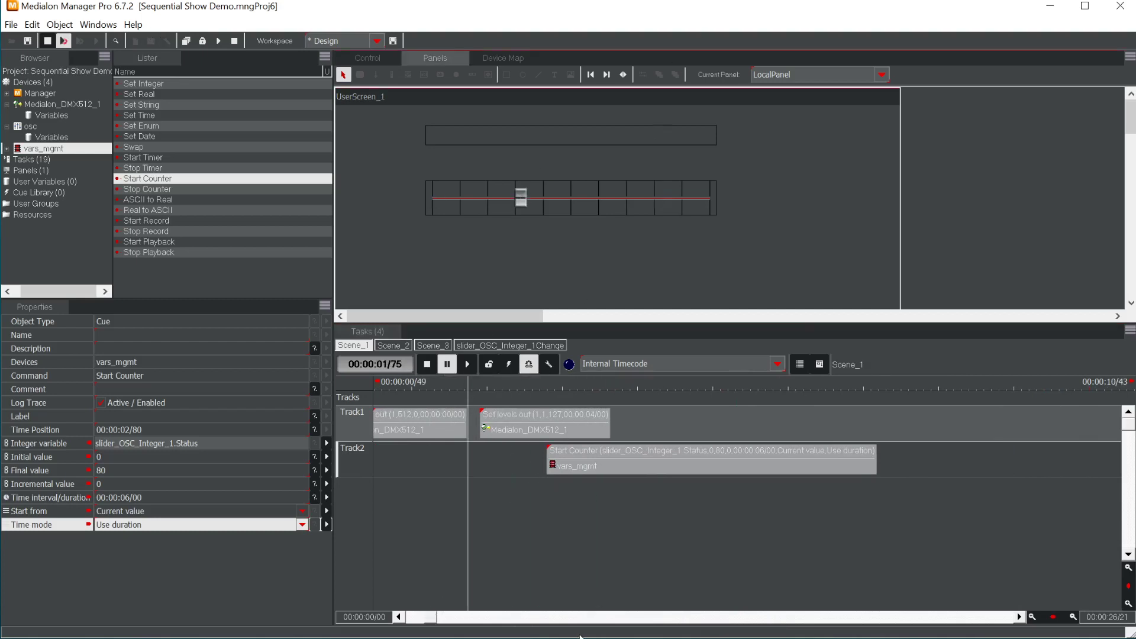
{"action": "left_click", "coordinate": [66, 133]}
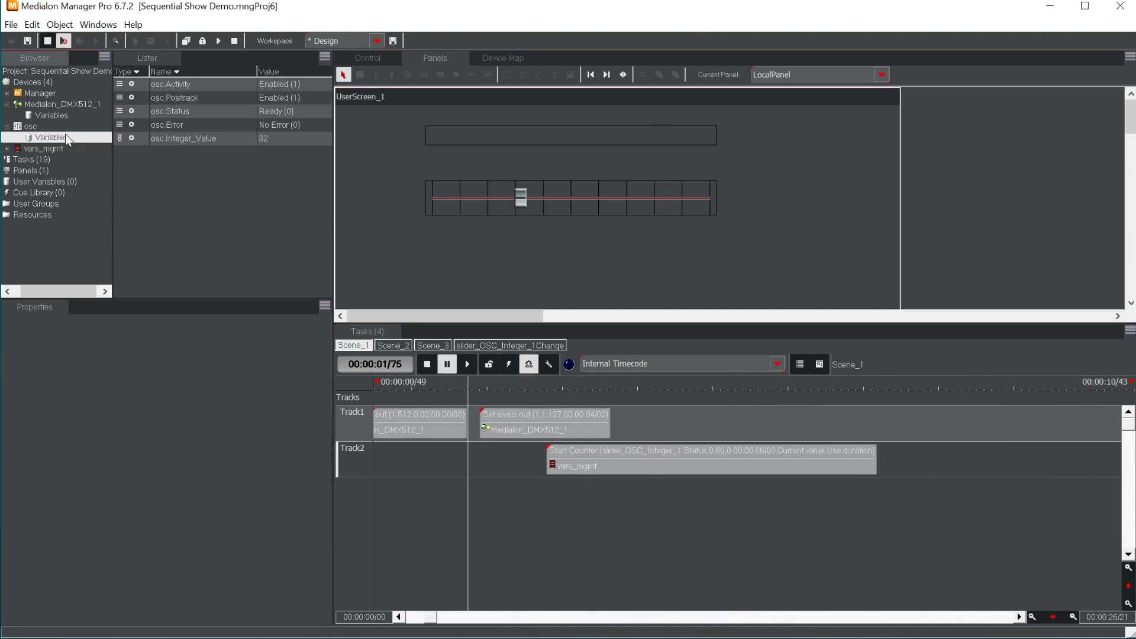
{"action": "left_click", "coordinate": [467, 364]}
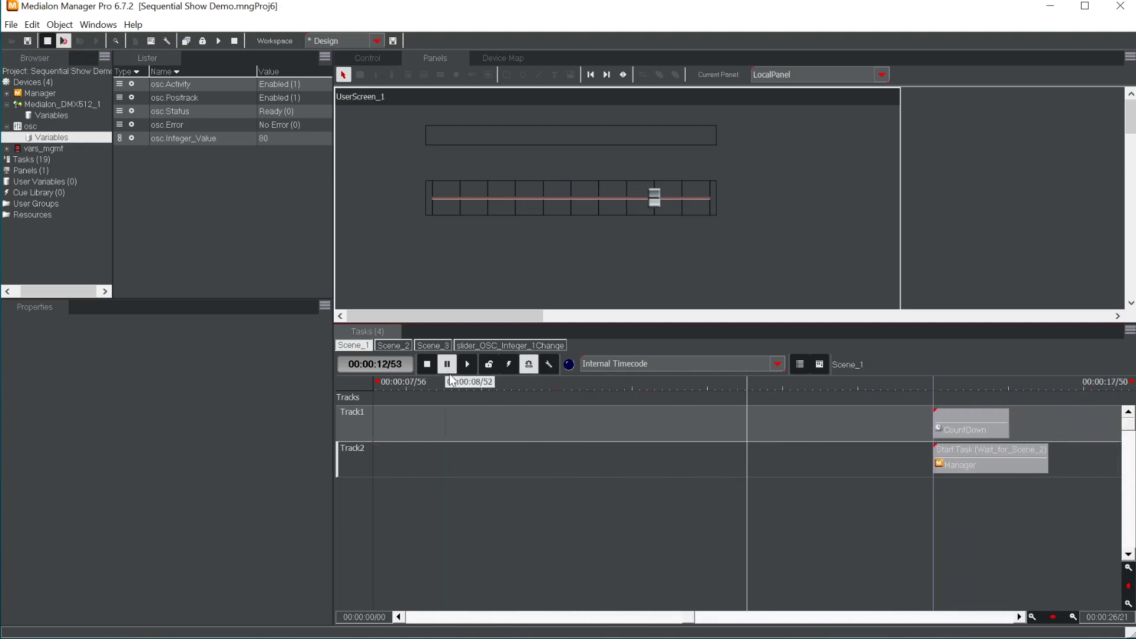
Make the Track2 Start Counter cue start from the Initial value and set that initial value to 10
{"action": "left_click_drag", "start_coordinate": [692, 625], "coordinate": [402, 616]}
{"action": "left_click", "coordinate": [619, 459]}
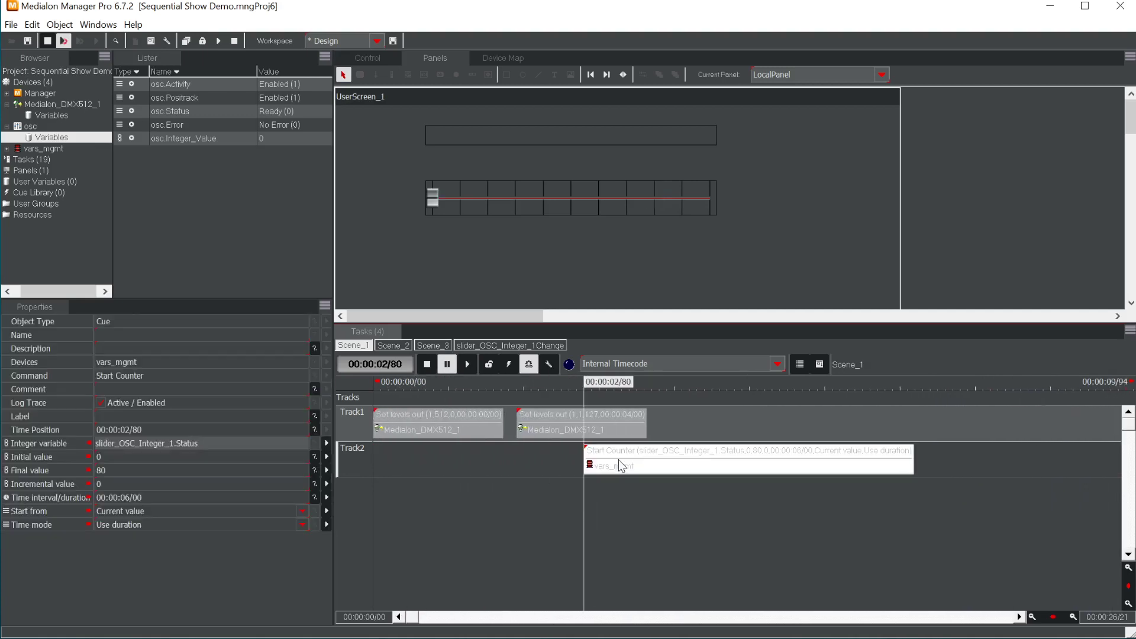
{"action": "left_click", "coordinate": [118, 512]}
{"action": "left_click", "coordinate": [120, 523]}
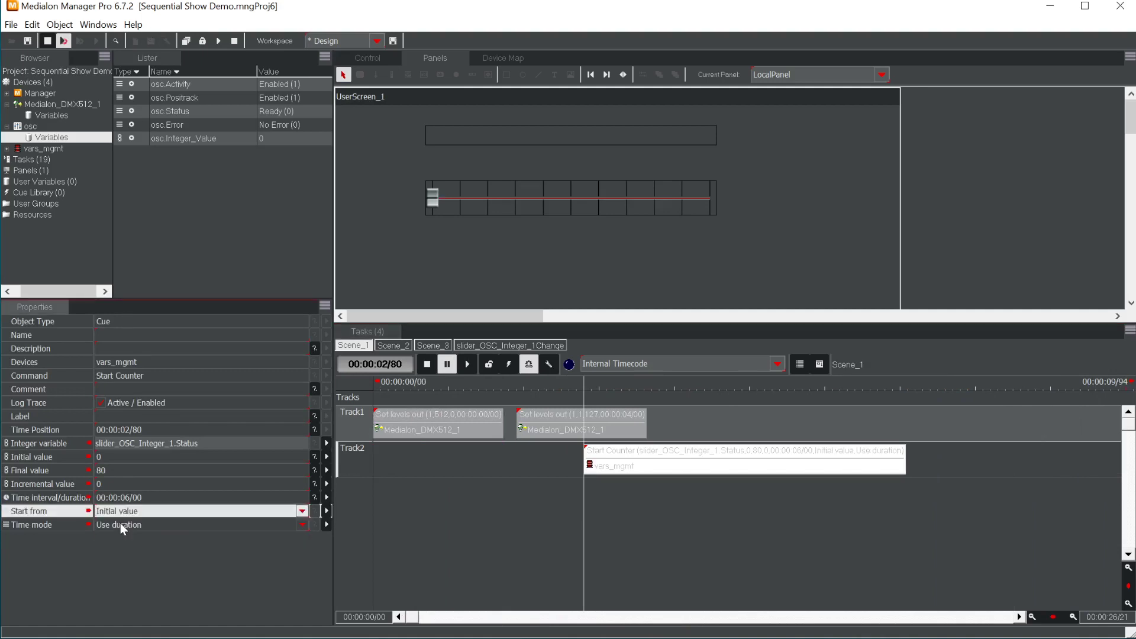
{"action": "left_click", "coordinate": [109, 453]}
{"action": "type", "text": "10"}
{"action": "key", "text": "Return"}
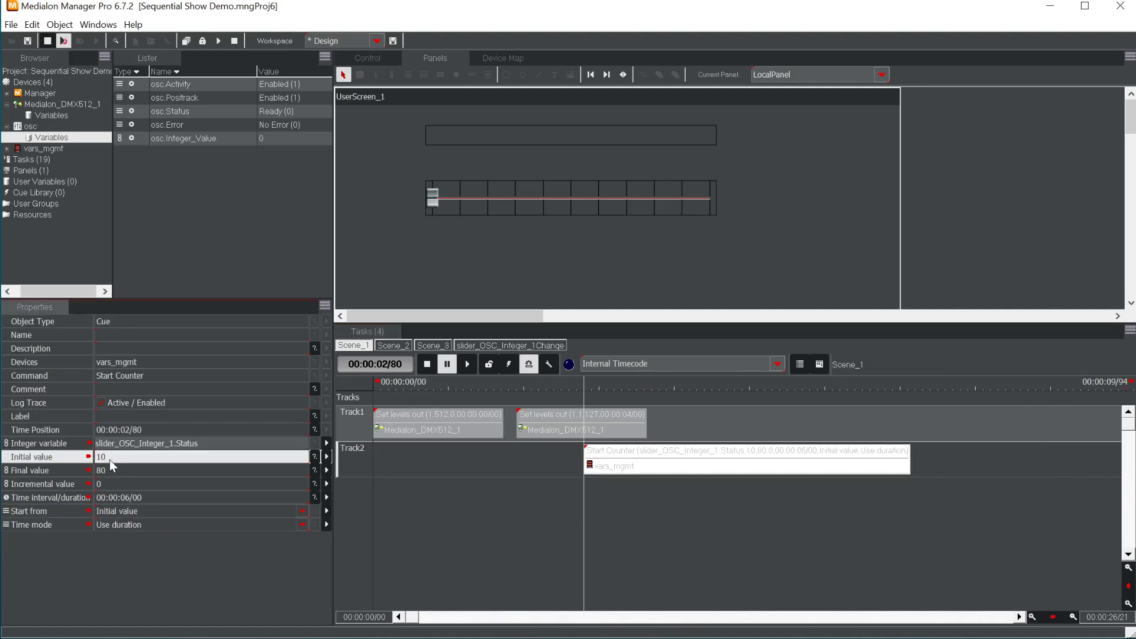
Test the initial-value start by playing Scene_1 from about 00:00:01/84 with the panel slider at about 34
{"action": "left_click_drag", "start_coordinate": [434, 208], "coordinate": [526, 188]}
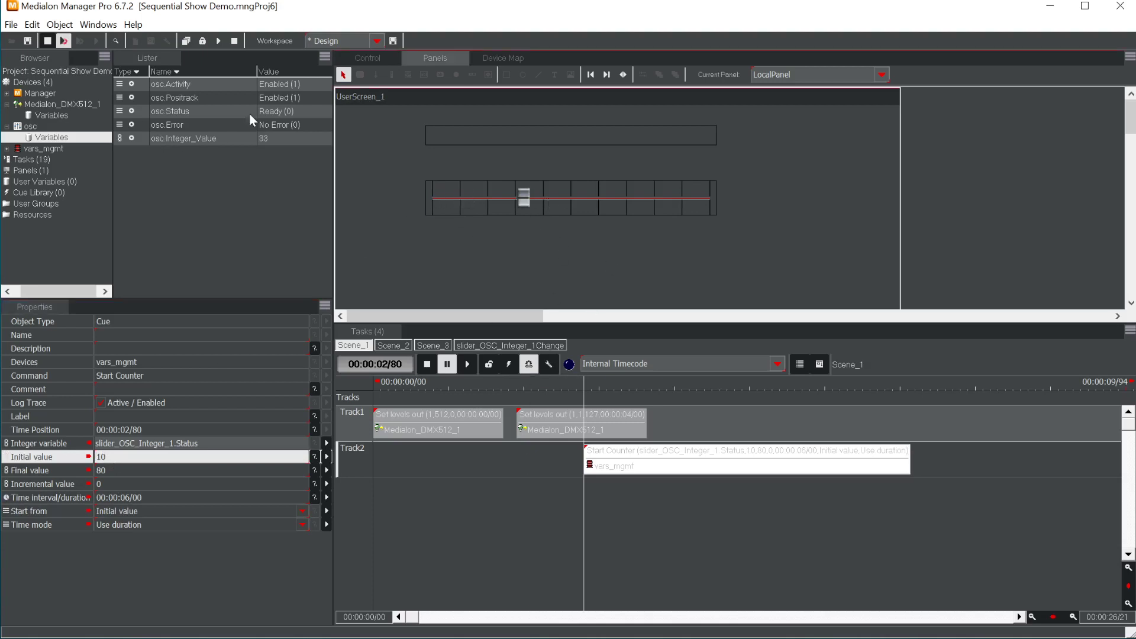
{"action": "left_click", "coordinate": [512, 384]}
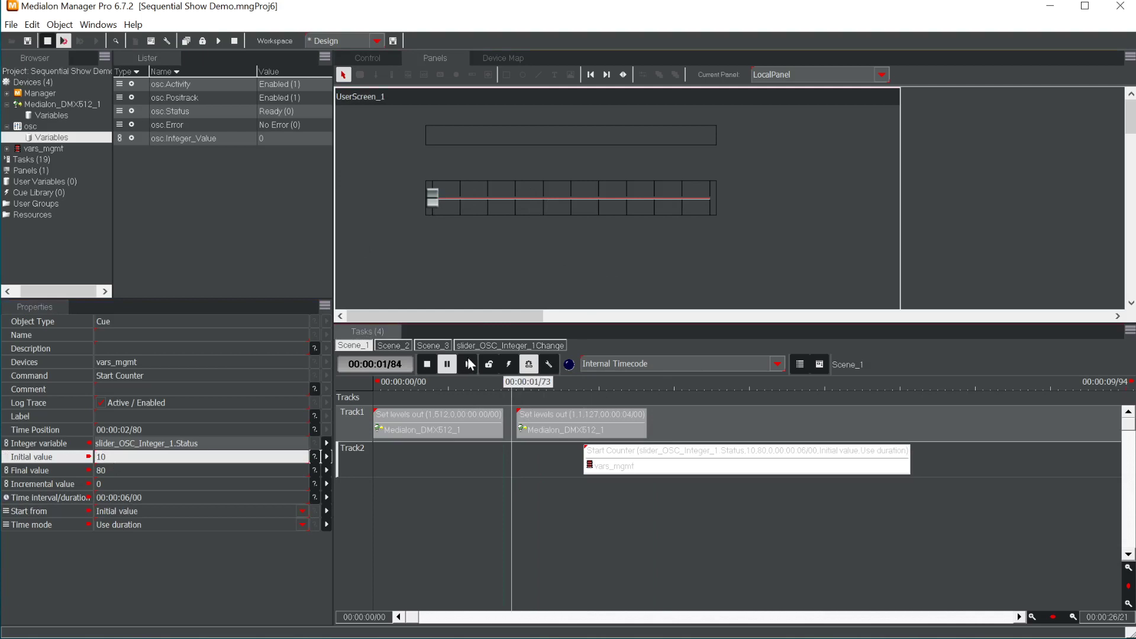
{"action": "left_click", "coordinate": [486, 197]}
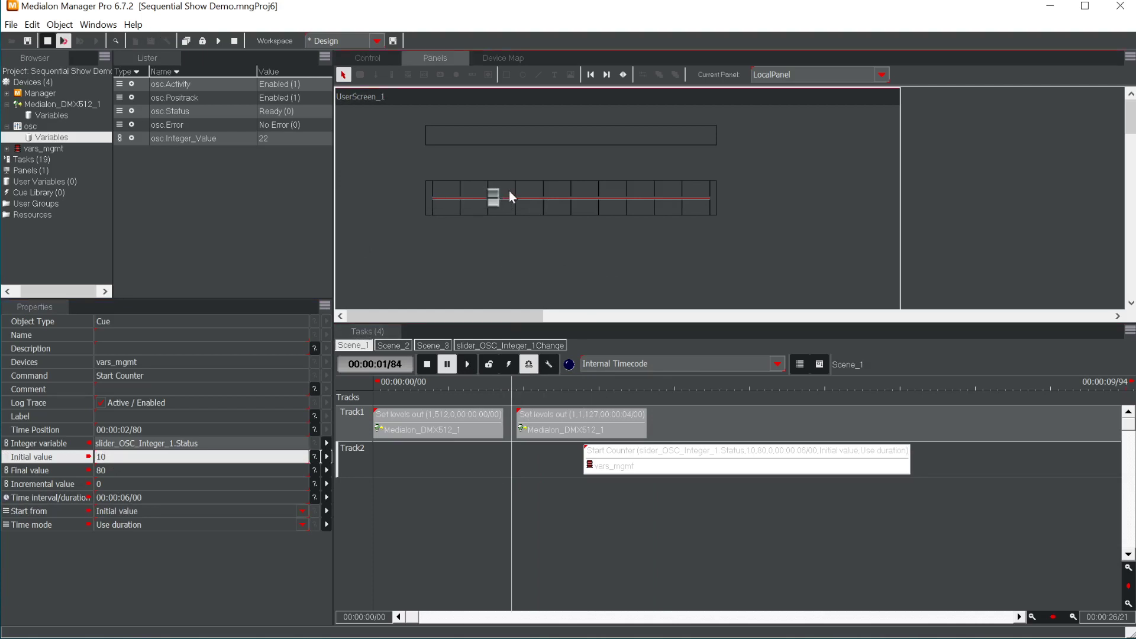
{"action": "left_click_drag", "start_coordinate": [520, 197], "coordinate": [526, 203]}
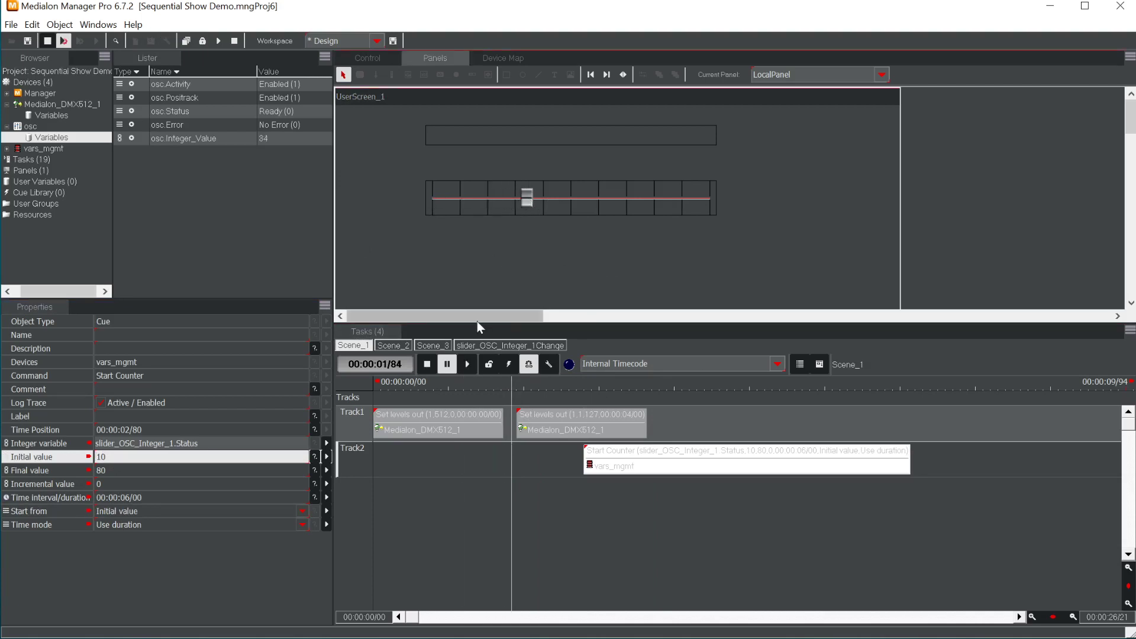
{"action": "left_click", "coordinate": [468, 367]}
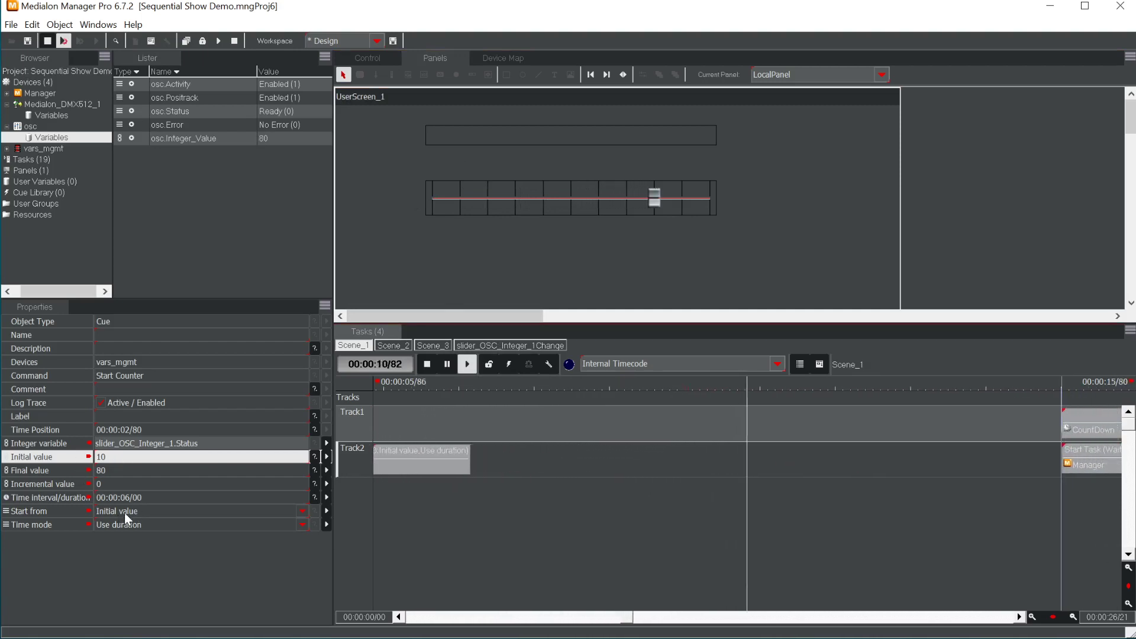
Switch the Start Counter cue back to starting from the Current value and move the panel slider to about 60
{"action": "left_click", "coordinate": [124, 513]}
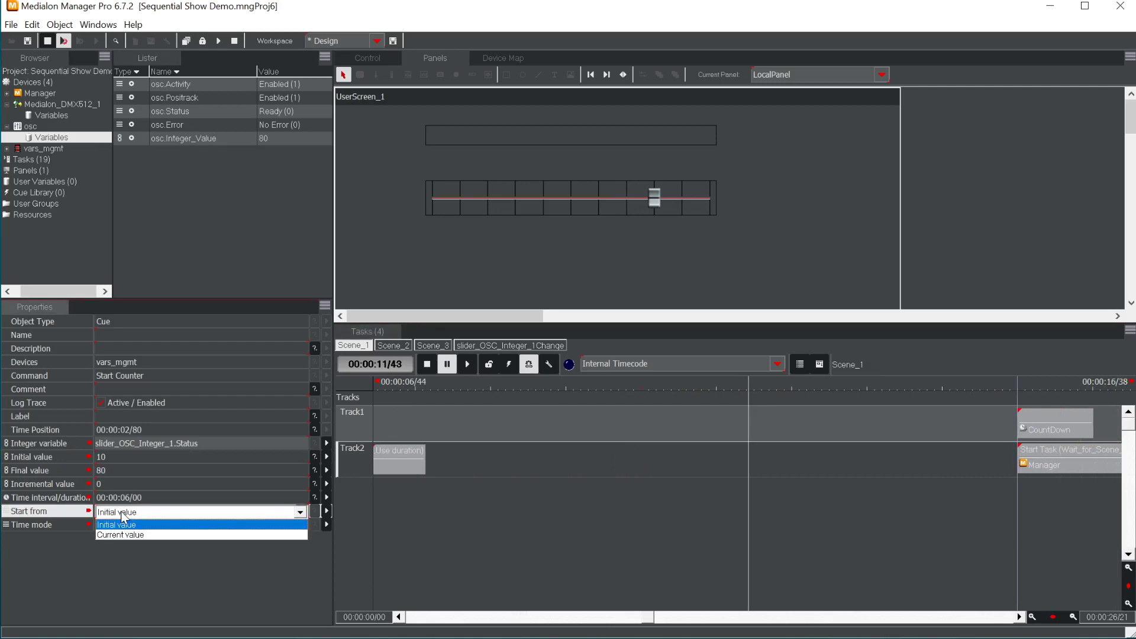
{"action": "left_click", "coordinate": [126, 533]}
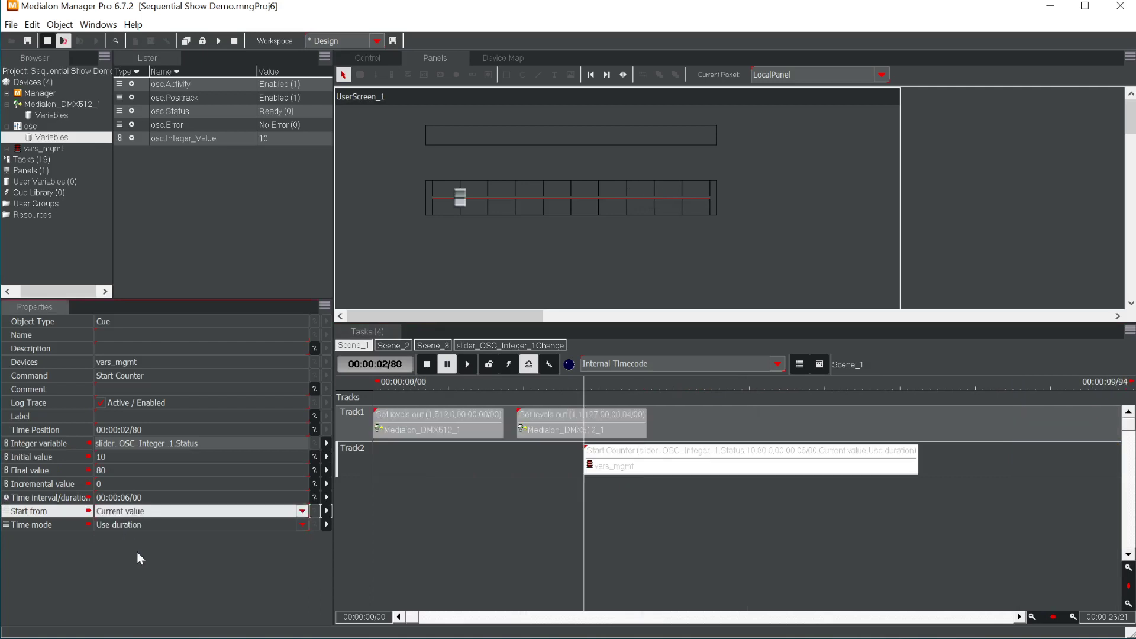
{"action": "left_click", "coordinate": [601, 201]}
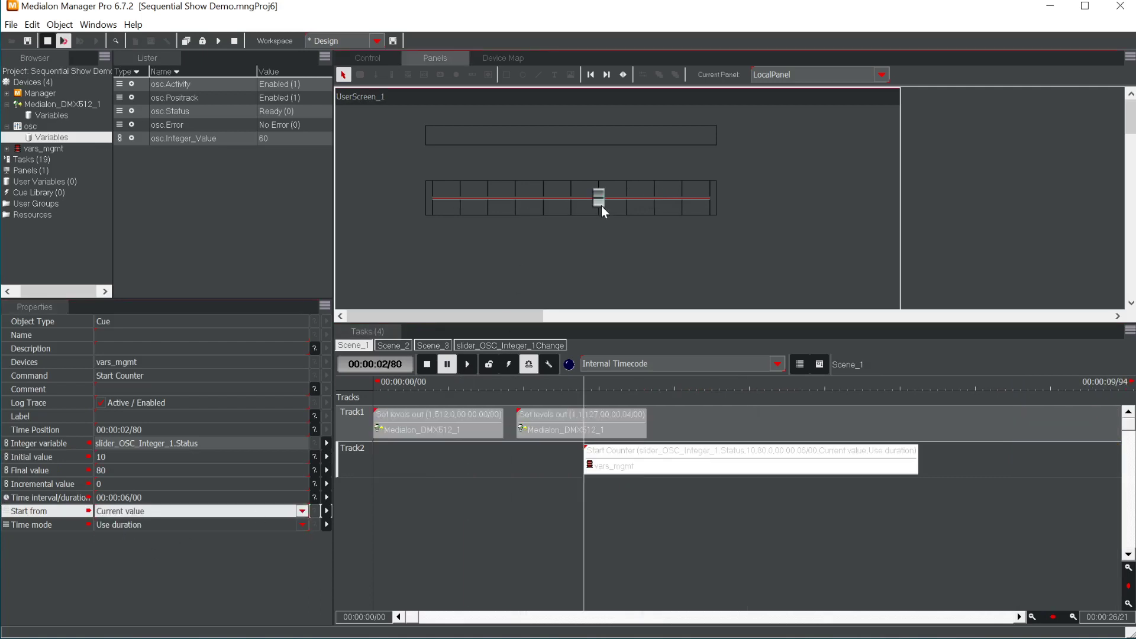
Test the current-value fade by playing Scene_1 and stopping it, and examine the user variables list and the vars_mgmt device's commands
{"action": "left_click", "coordinate": [467, 363]}
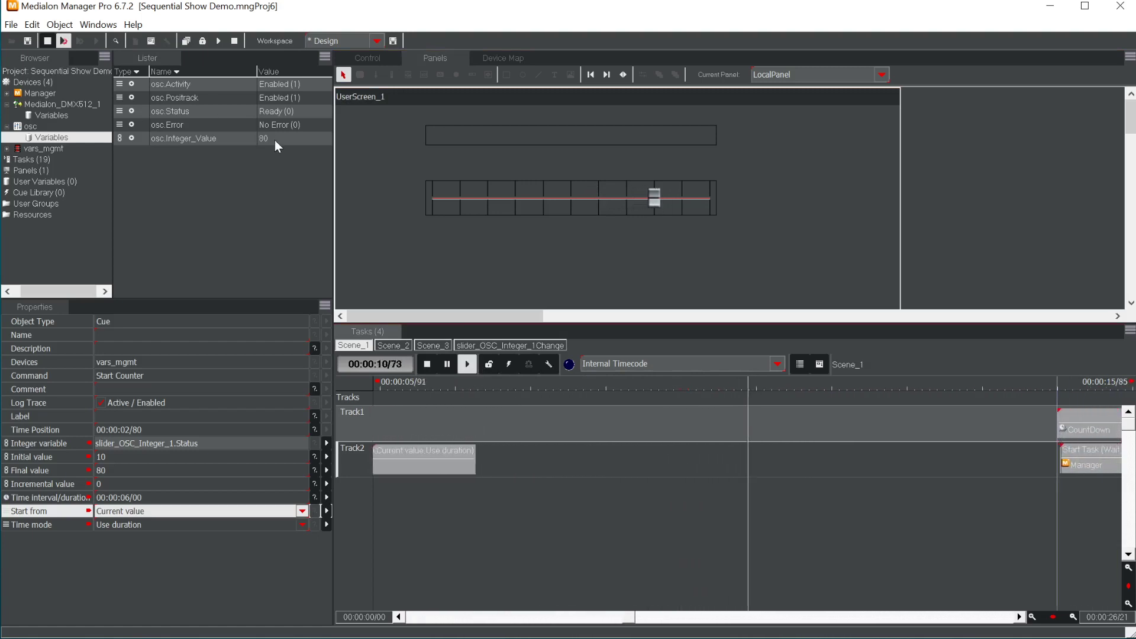
{"action": "left_click", "coordinate": [428, 364]}
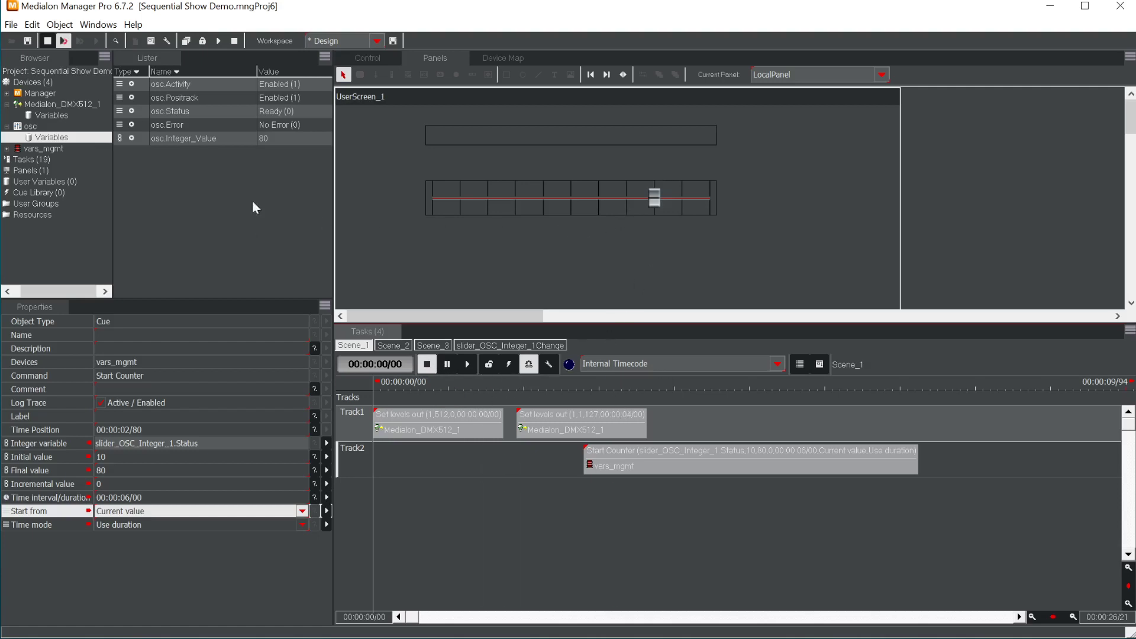
{"action": "left_click", "coordinate": [66, 180]}
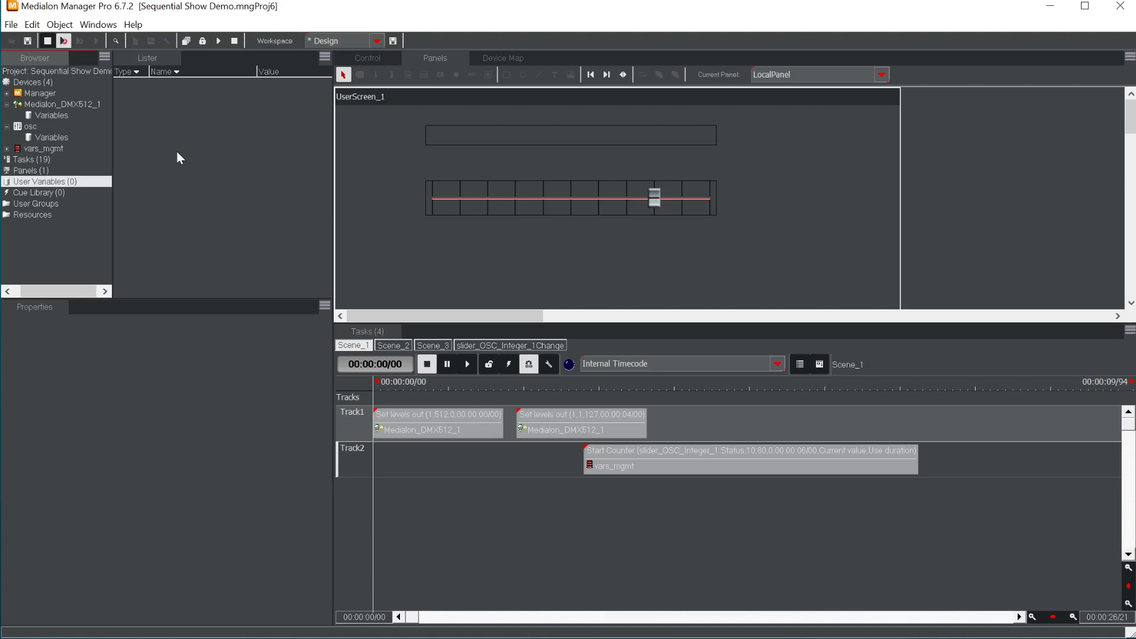
{"action": "left_click", "coordinate": [56, 149]}
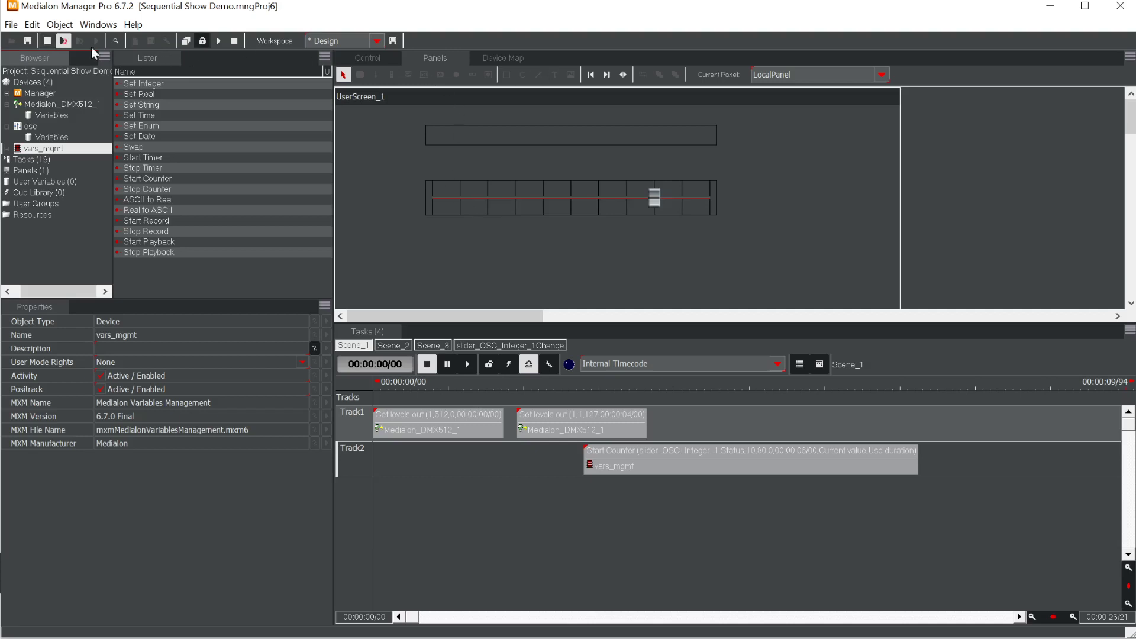
Enter edit mode and draw a horizontal gauge about 580 wide and 30 high just below the slider on UserScreen_1
{"action": "left_click", "coordinate": [47, 40]}
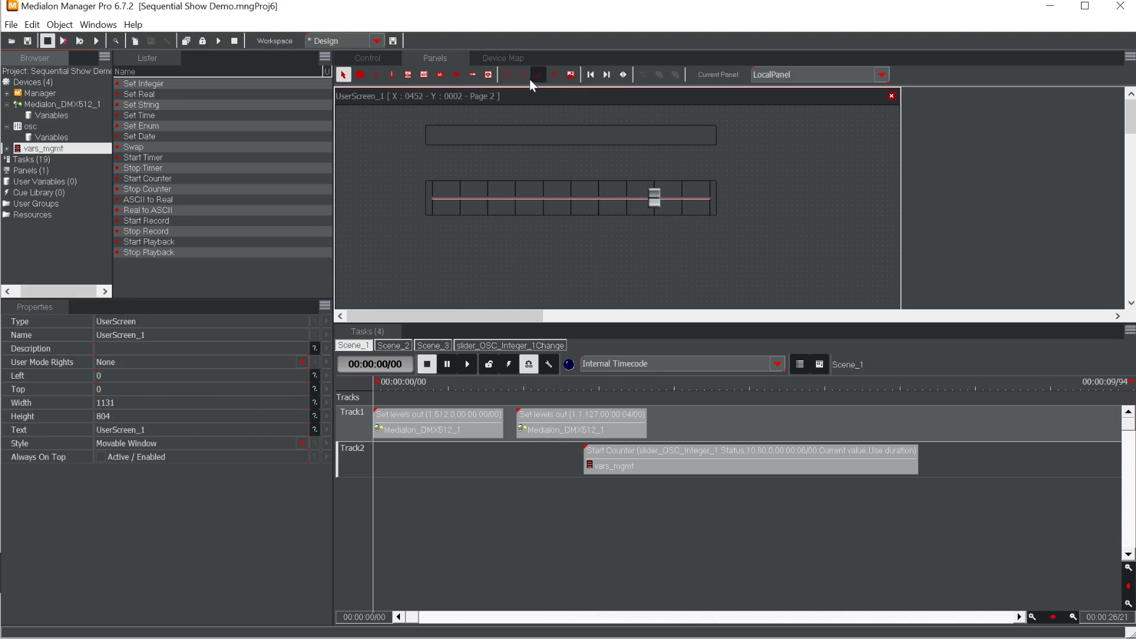
{"action": "left_click", "coordinate": [472, 75]}
{"action": "left_click_drag", "start_coordinate": [426, 236], "coordinate": [717, 251]}
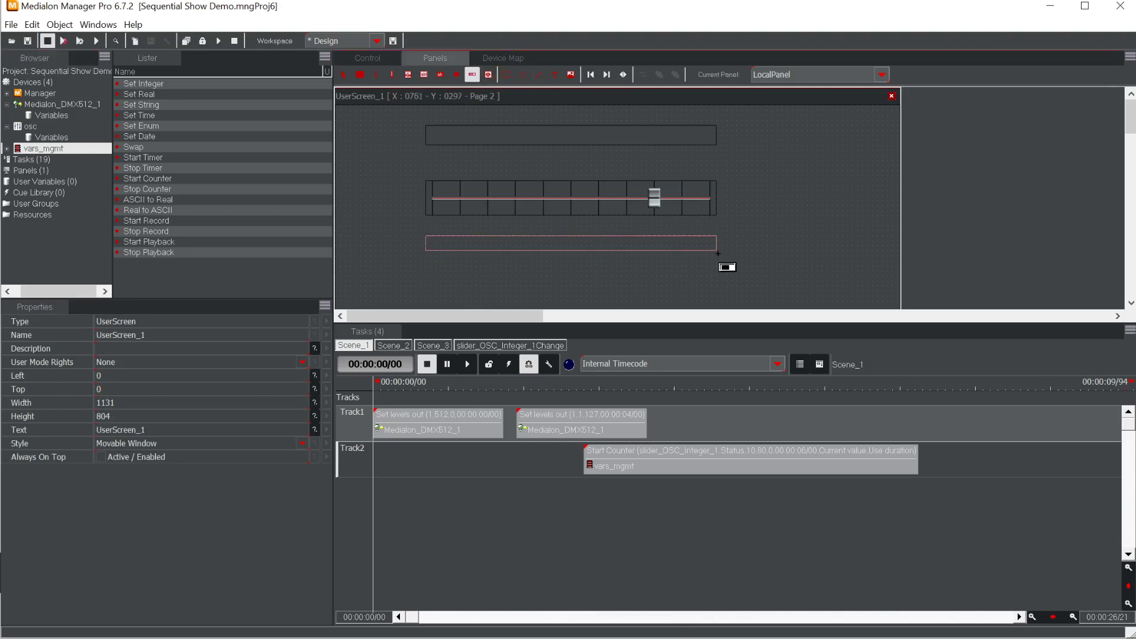
{"action": "left_click", "coordinate": [686, 211]}
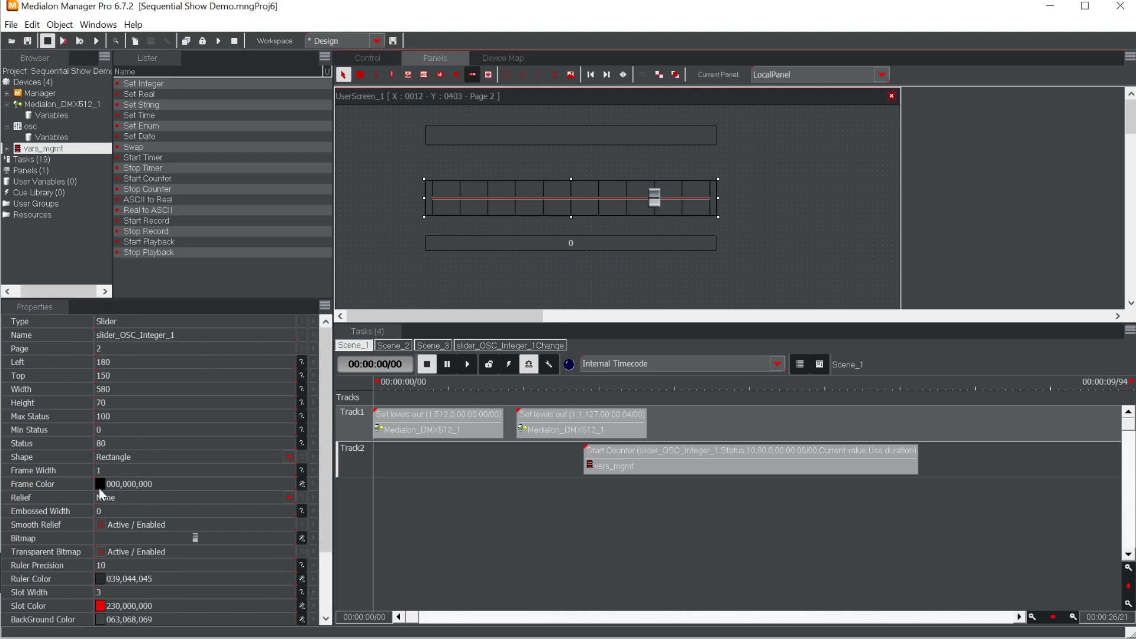
{"action": "left_click", "coordinate": [666, 248]}
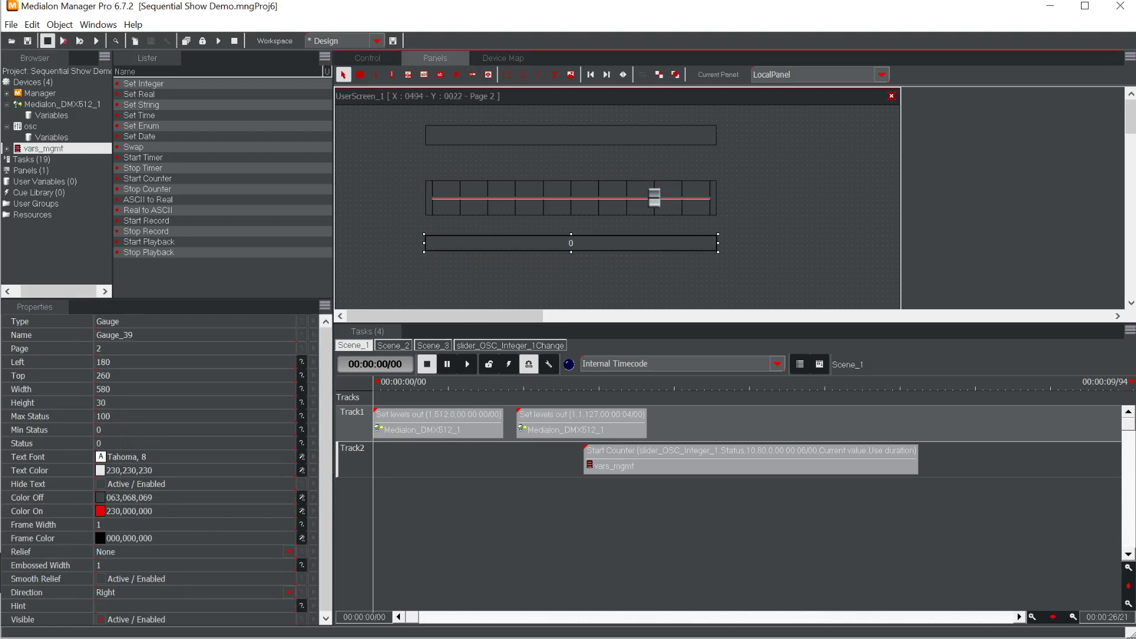
Open the task started by the panel slider and delete its osc Send Value cue
{"action": "left_click", "coordinate": [622, 73]}
{"action": "left_click", "coordinate": [554, 213]}
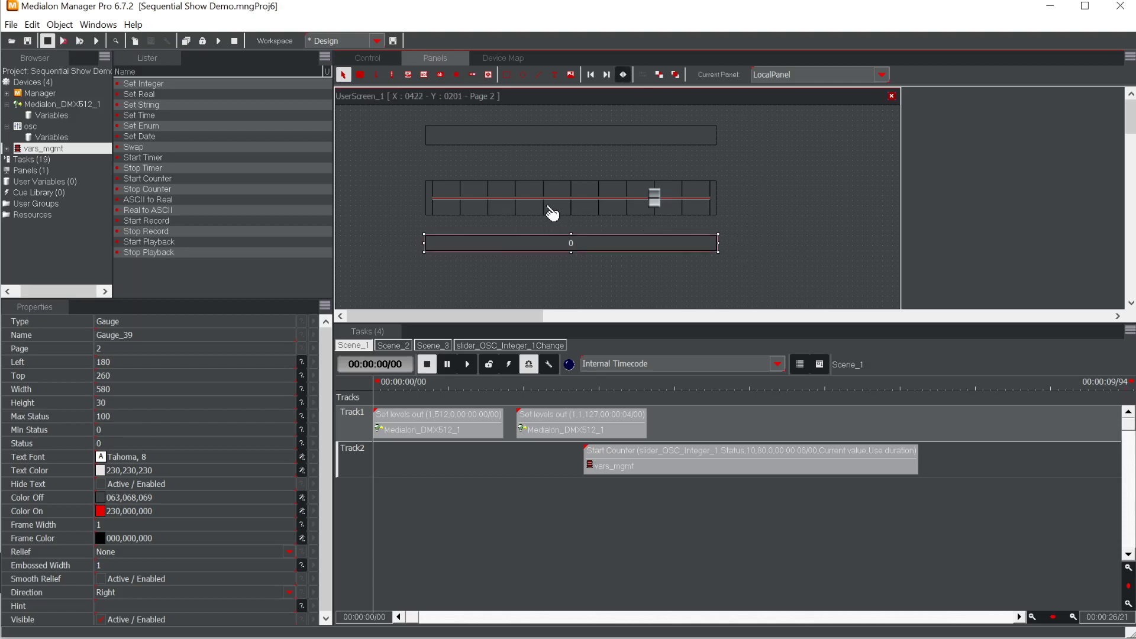
{"action": "right_click", "coordinate": [548, 207]}
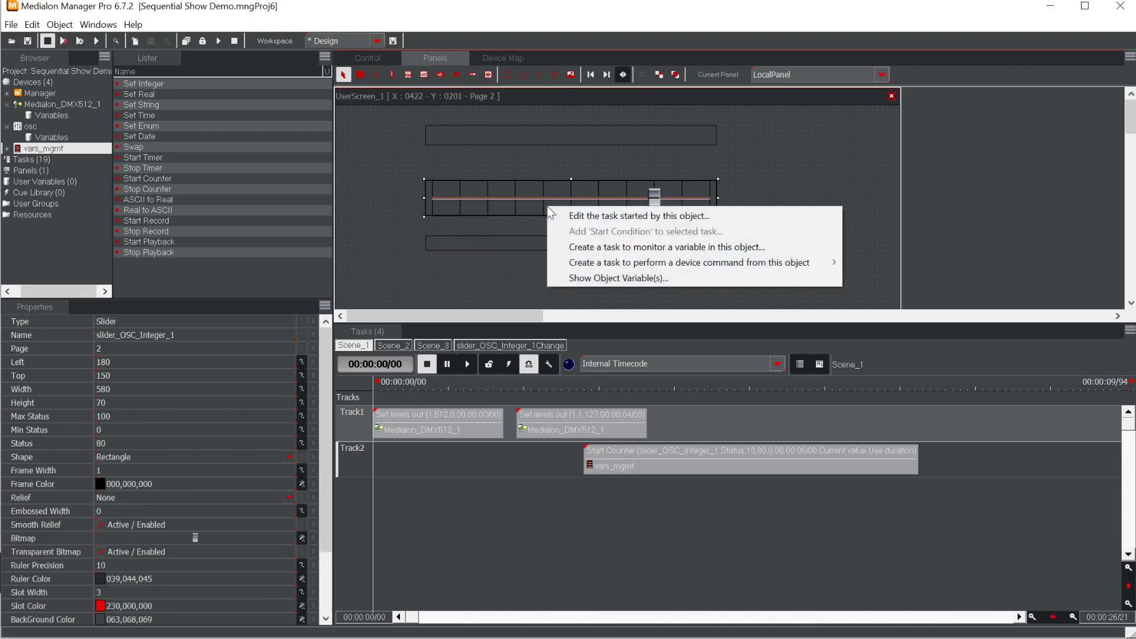
{"action": "left_click", "coordinate": [579, 216]}
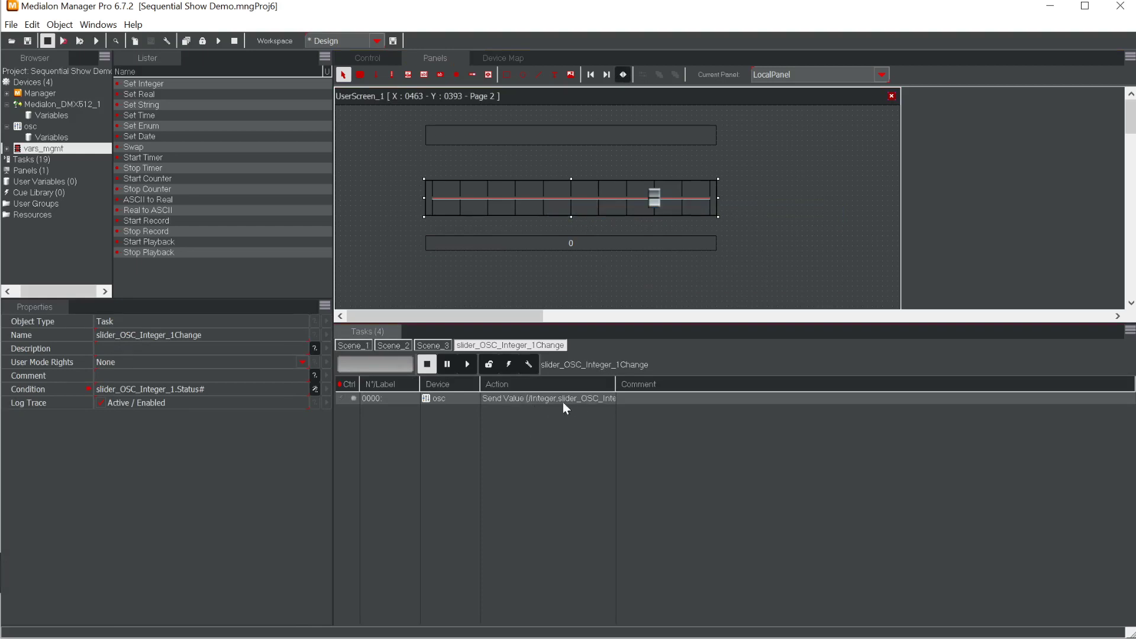
{"action": "left_click", "coordinate": [508, 398]}
{"action": "key", "text": "Delete"}
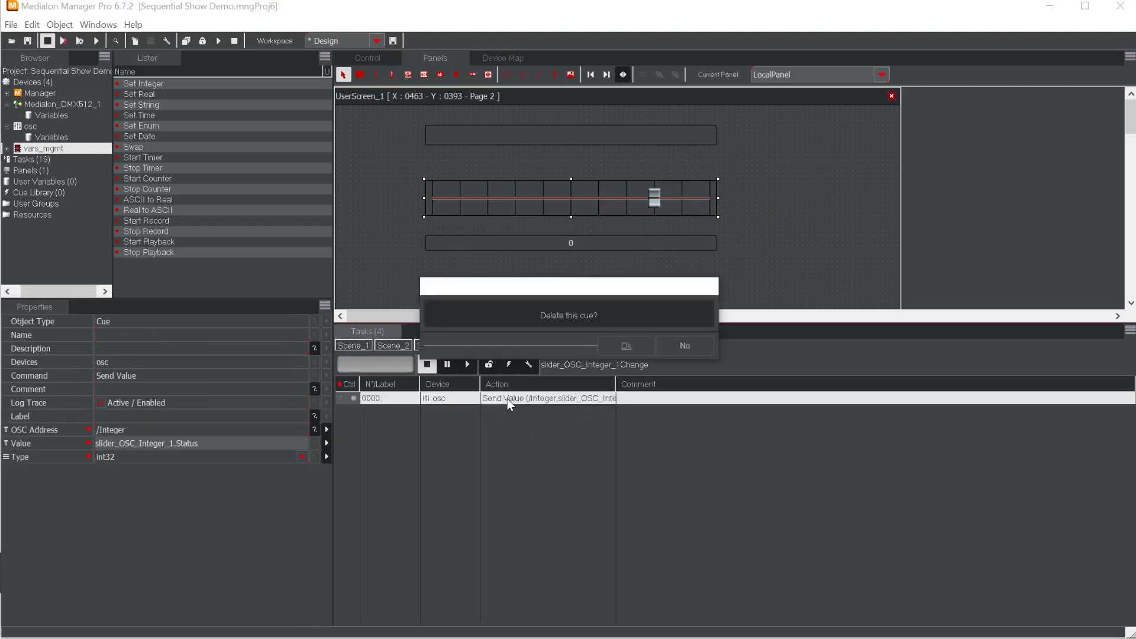
{"action": "key", "text": "Return"}
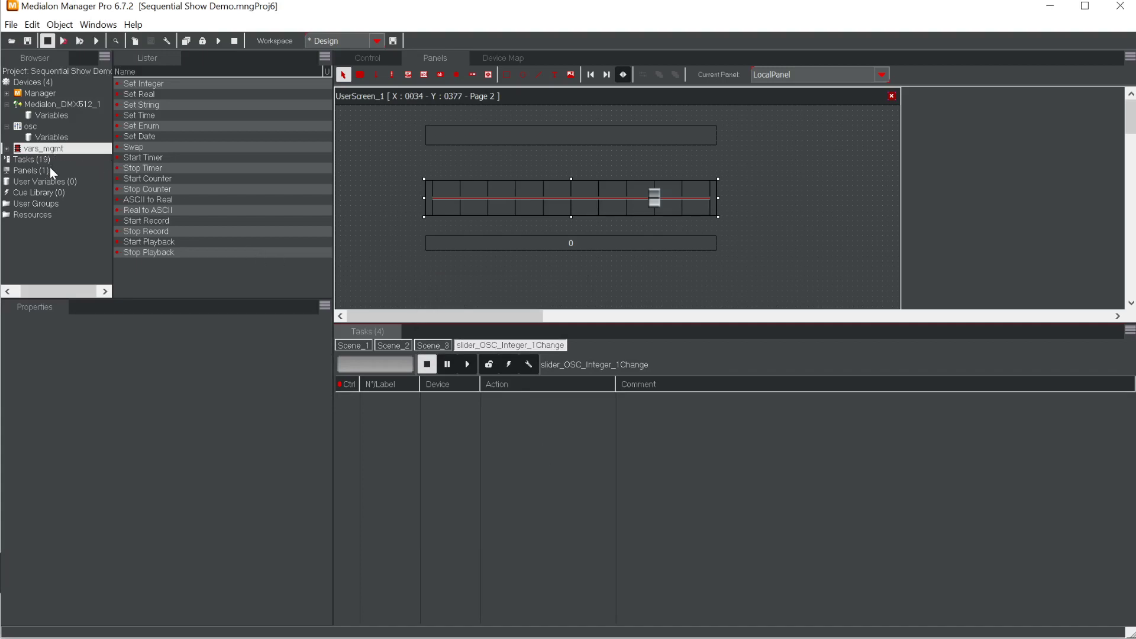
Create a user variable Real_Input of type Real and add an expression cue for it to the slider_OSC_Integer_1Change task
{"action": "left_click", "coordinate": [57, 182]}
{"action": "right_click", "coordinate": [185, 145]}
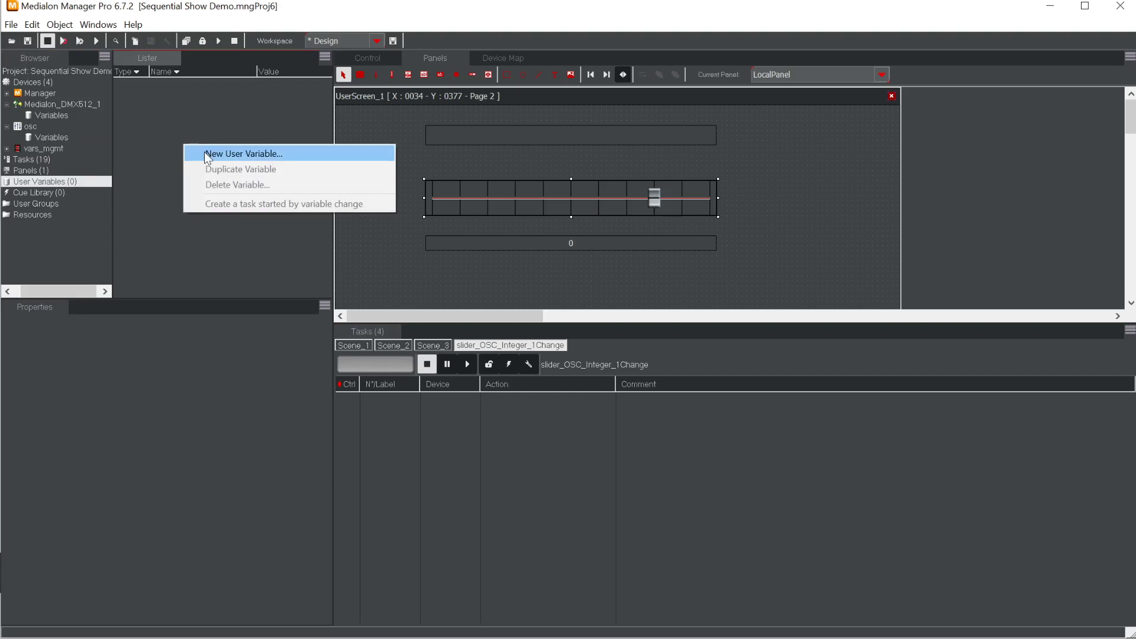
{"action": "left_click", "coordinate": [205, 153]}
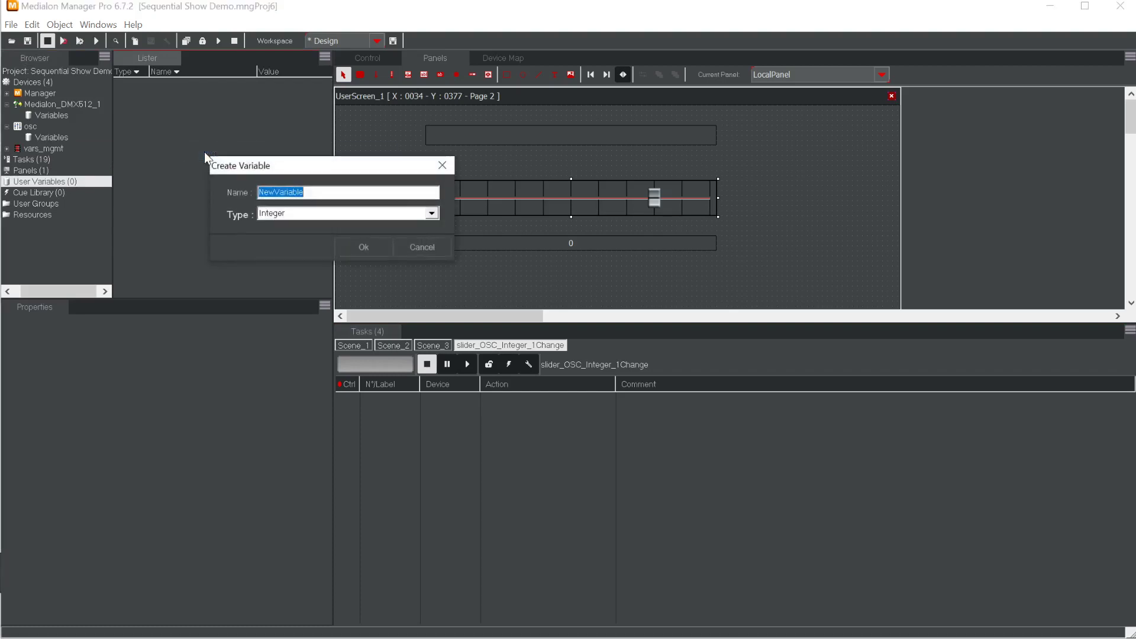
{"action": "left_click", "coordinate": [307, 214]}
{"action": "left_click", "coordinate": [286, 230]}
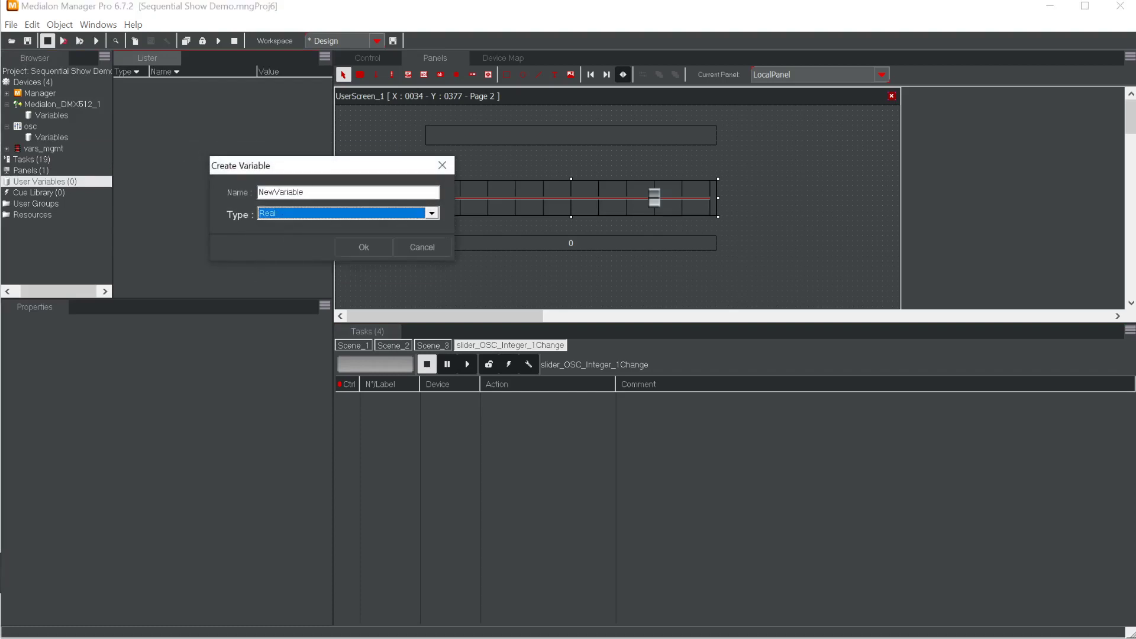
{"action": "key", "text": "shift+Tab"}
{"action": "type", "text": "Real_"}
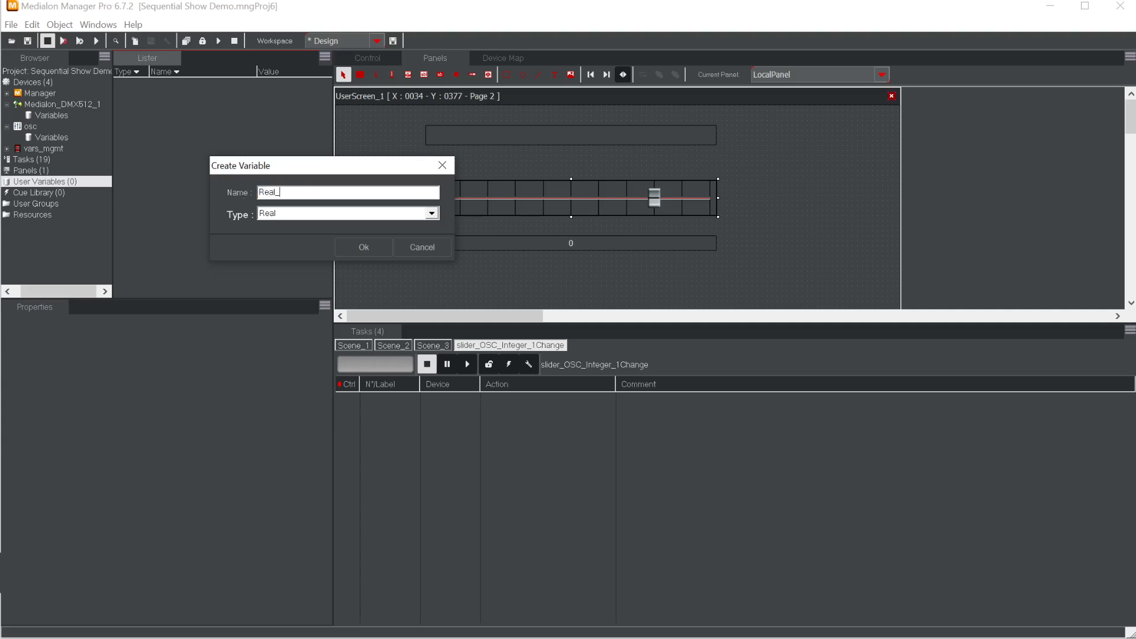
{"action": "type", "text": "vnput"}
{"action": "key", "text": "Return"}
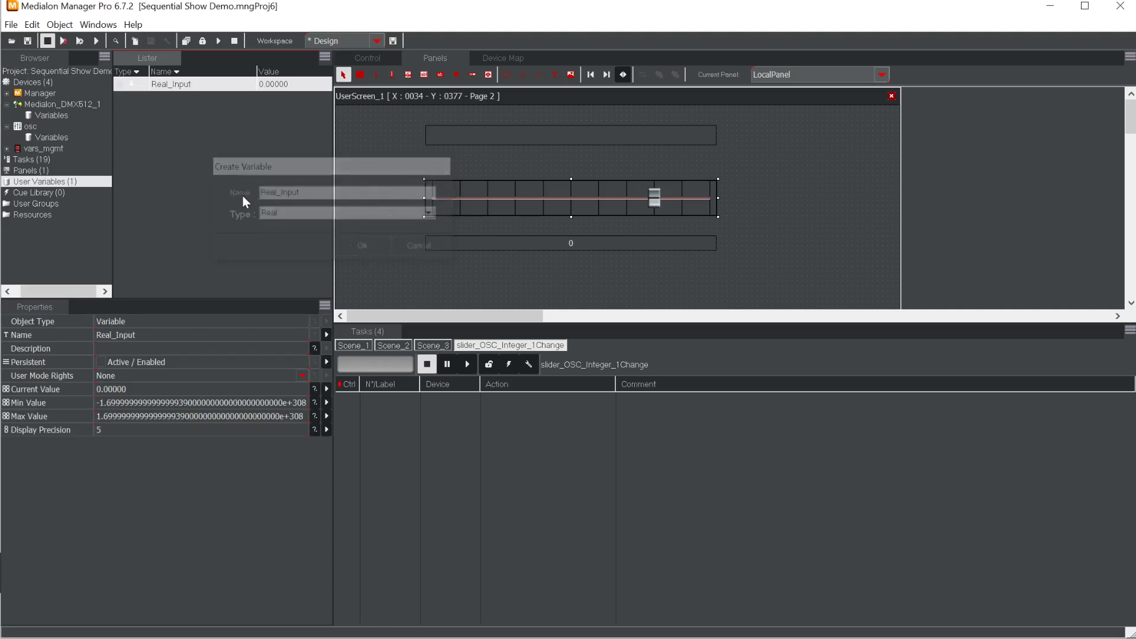
{"action": "left_click_drag", "start_coordinate": [251, 88], "coordinate": [441, 489]}
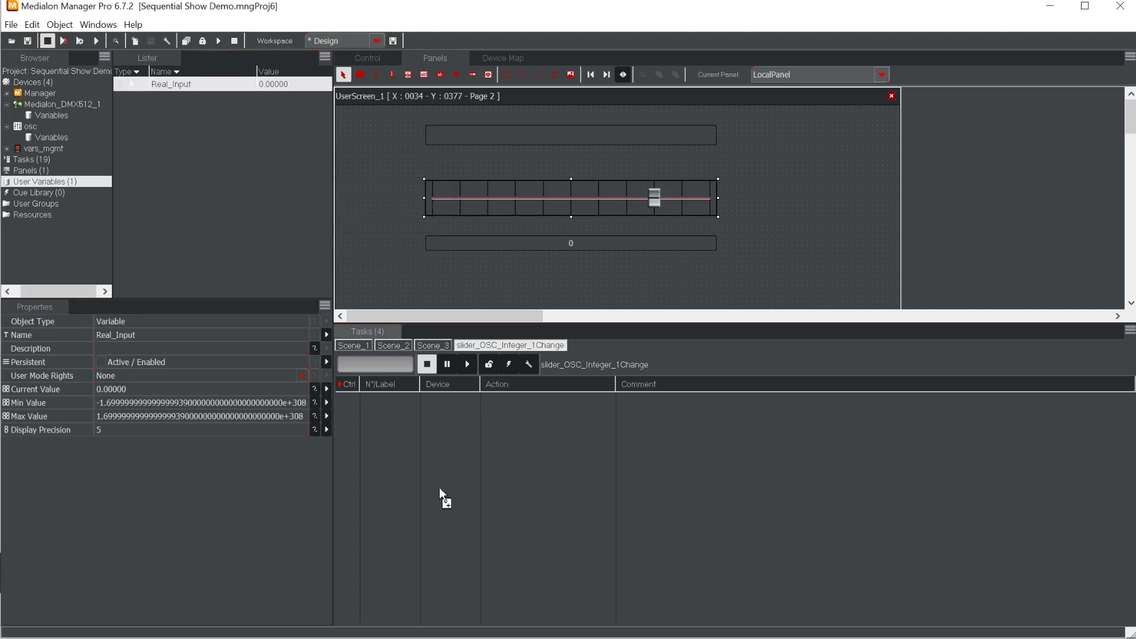
{"action": "left_click_drag", "start_coordinate": [459, 443], "coordinate": [460, 443]}
{"action": "double_click", "coordinate": [512, 399]}
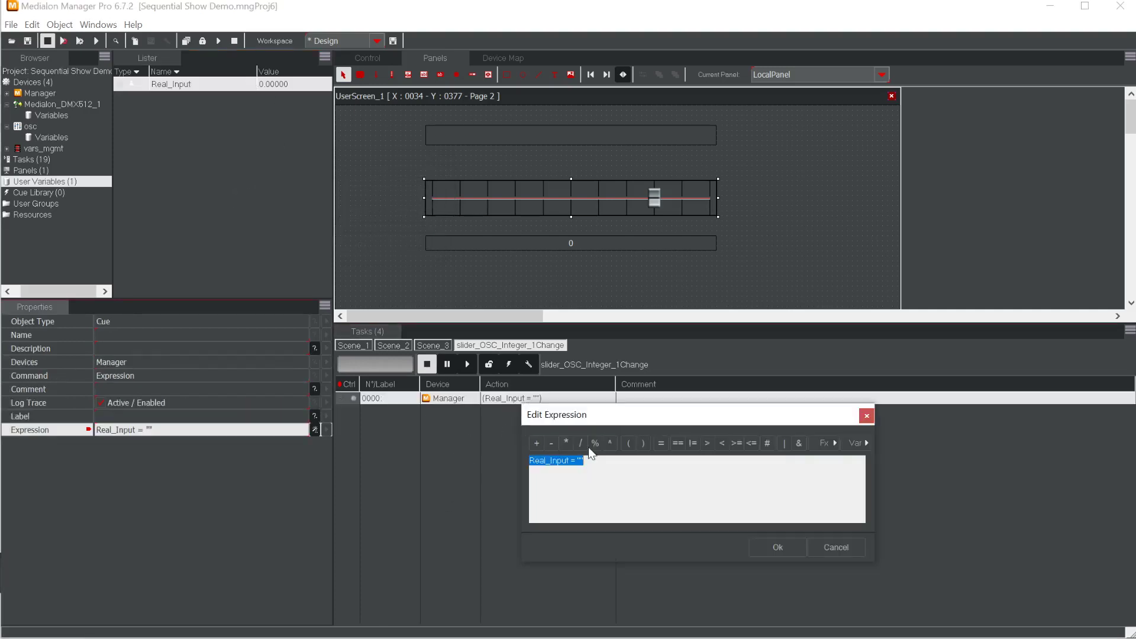
{"action": "key", "text": "BackSpace"}
{"action": "key", "text": "BackSpace"}
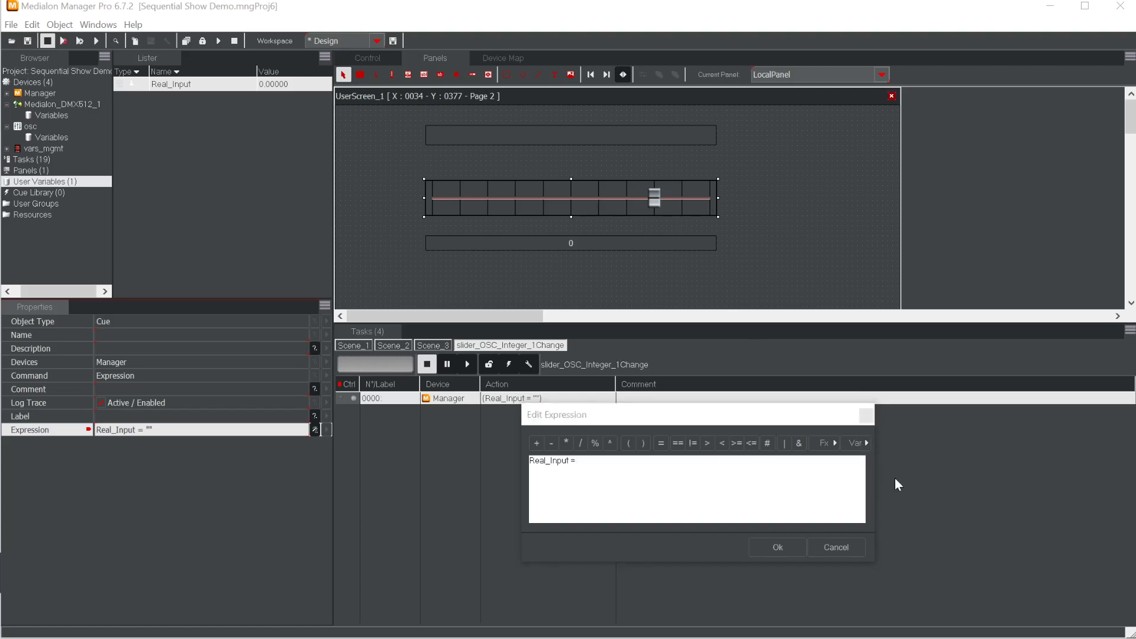
{"action": "left_click", "coordinate": [859, 543]}
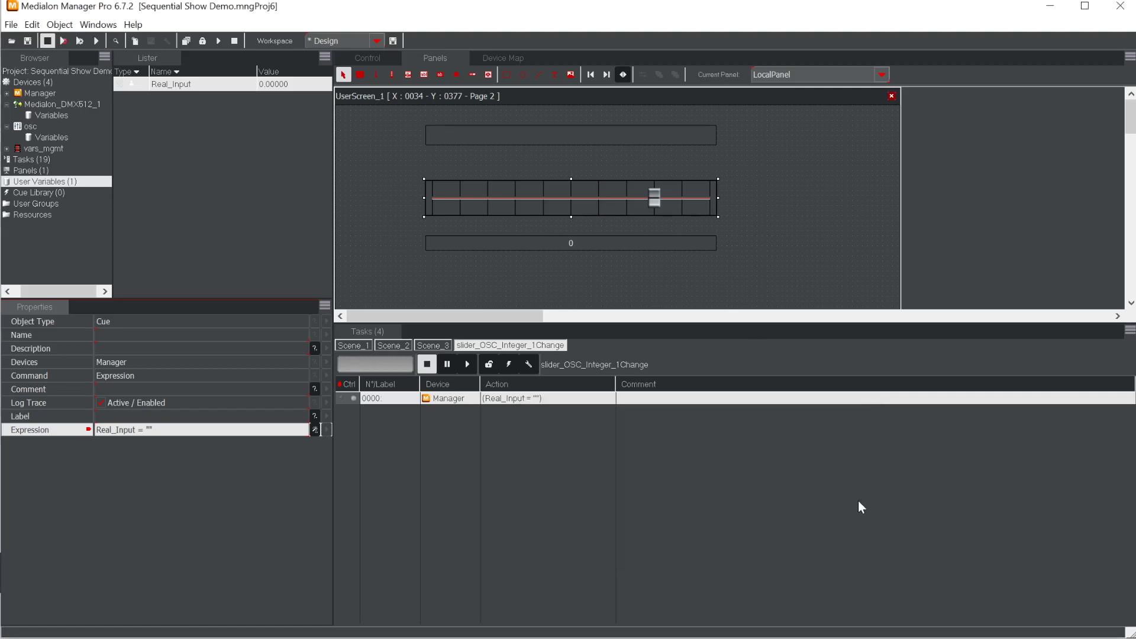
Replace the Real_Input cue's expression with one assigning slider_OSC_Integer_1.Status to Real_Input
{"action": "left_click", "coordinate": [561, 400]}
{"action": "double_click", "coordinate": [528, 397]}
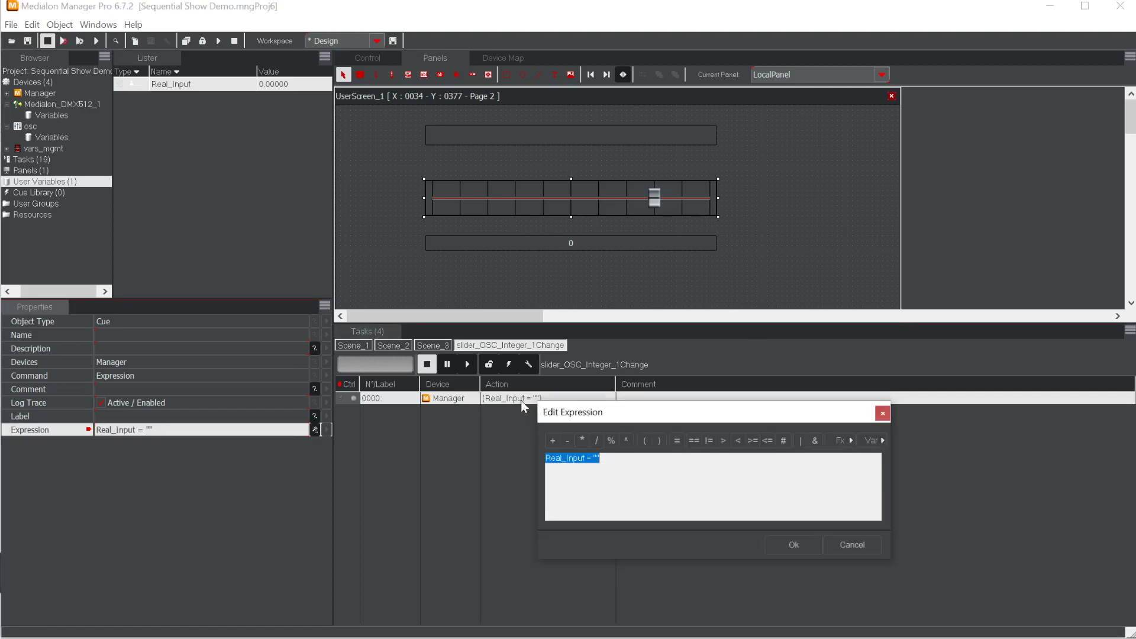
{"action": "left_click", "coordinate": [872, 440]}
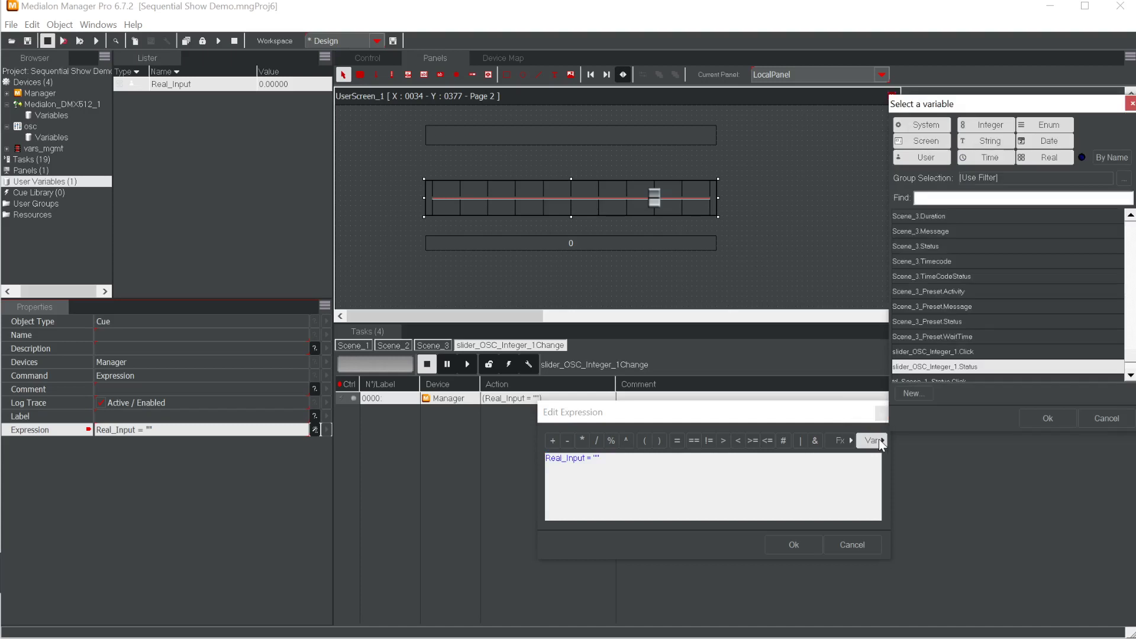
{"action": "key", "text": "Return"}
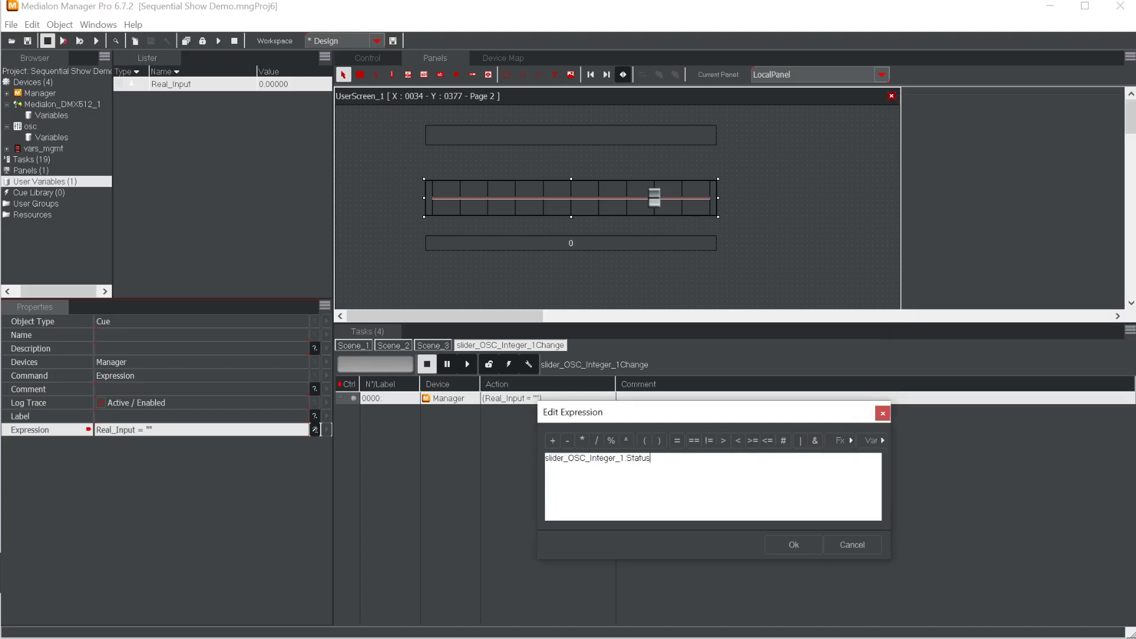
{"action": "left_click", "coordinate": [882, 441]}
{"action": "type", "text": "rea"}
{"action": "left_click", "coordinate": [1046, 414]}
{"action": "type", "text": "= "}
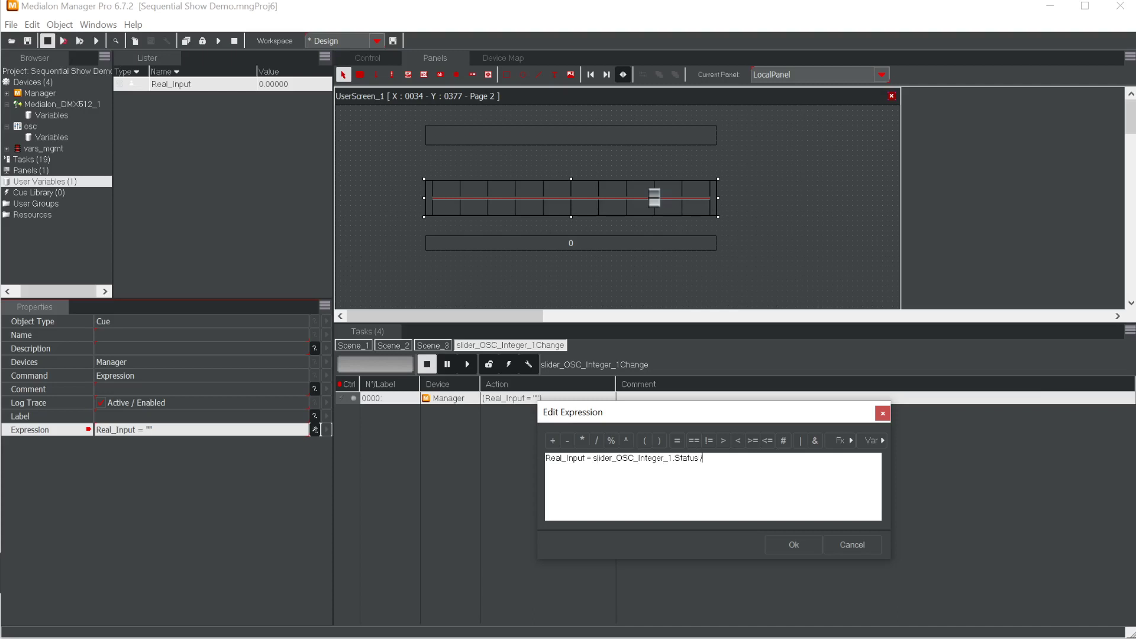
Complete the cue's expression as Real_Input = 1.0 * slider_OSC_Integer_1.Status / 100.0 and accept it
{"action": "type", "text": "100"}
{"action": "type", "text": "1.0 *"}
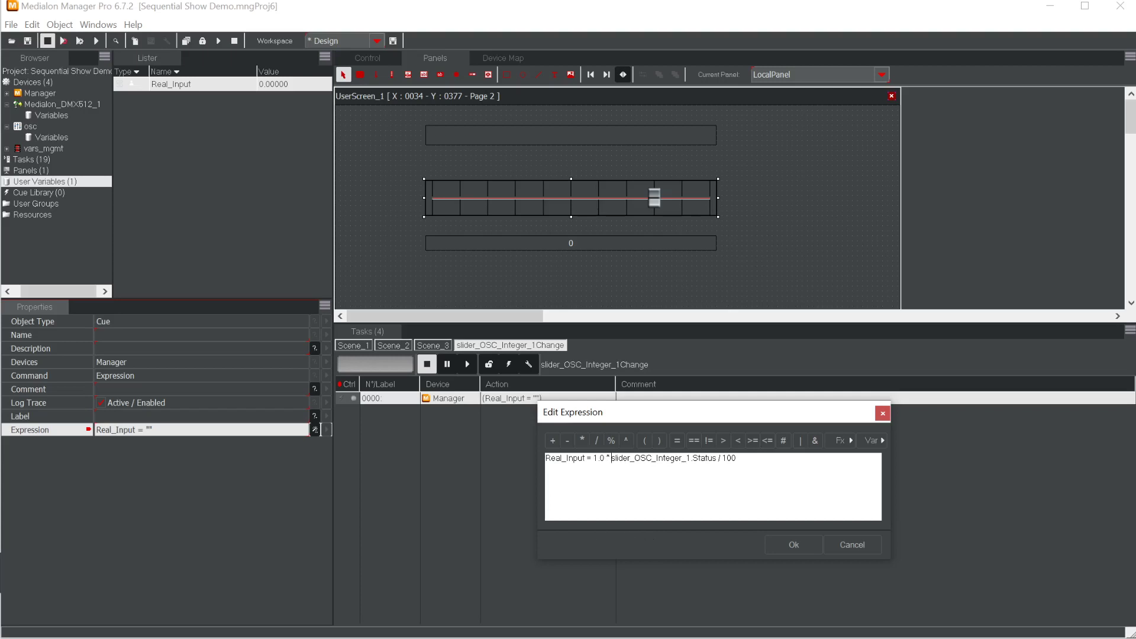
{"action": "left_click_drag", "start_coordinate": [592, 459], "coordinate": [608, 459]}
{"action": "left_click", "coordinate": [657, 459]}
{"action": "left_click_drag", "start_coordinate": [594, 458], "coordinate": [736, 458]}
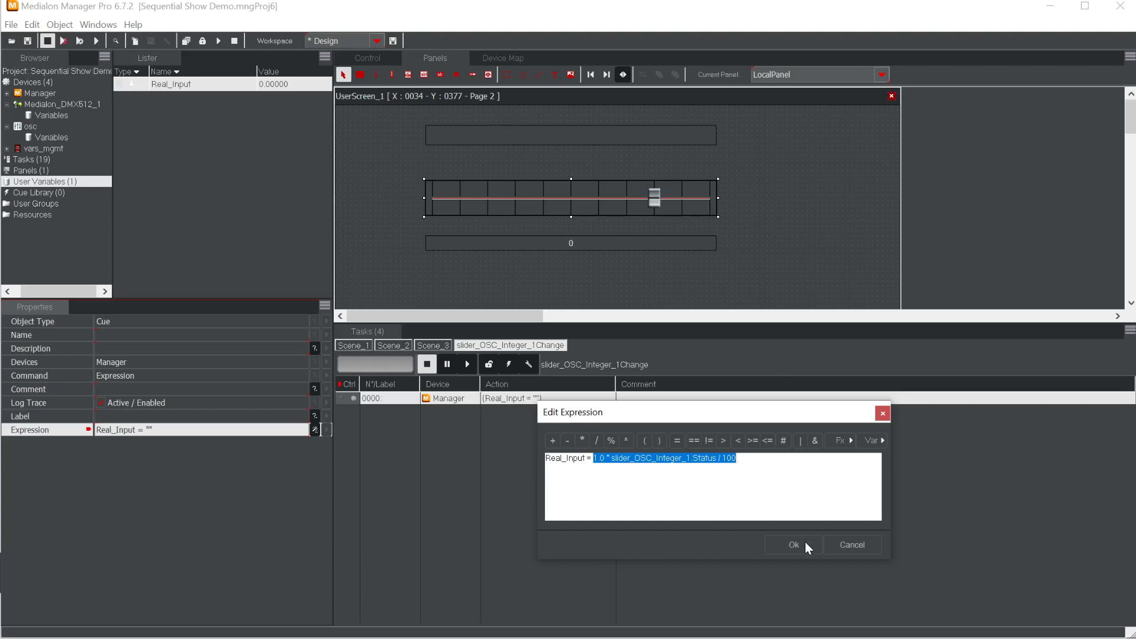
{"action": "key", "text": "End"}
{"action": "type", "text": ".0"}
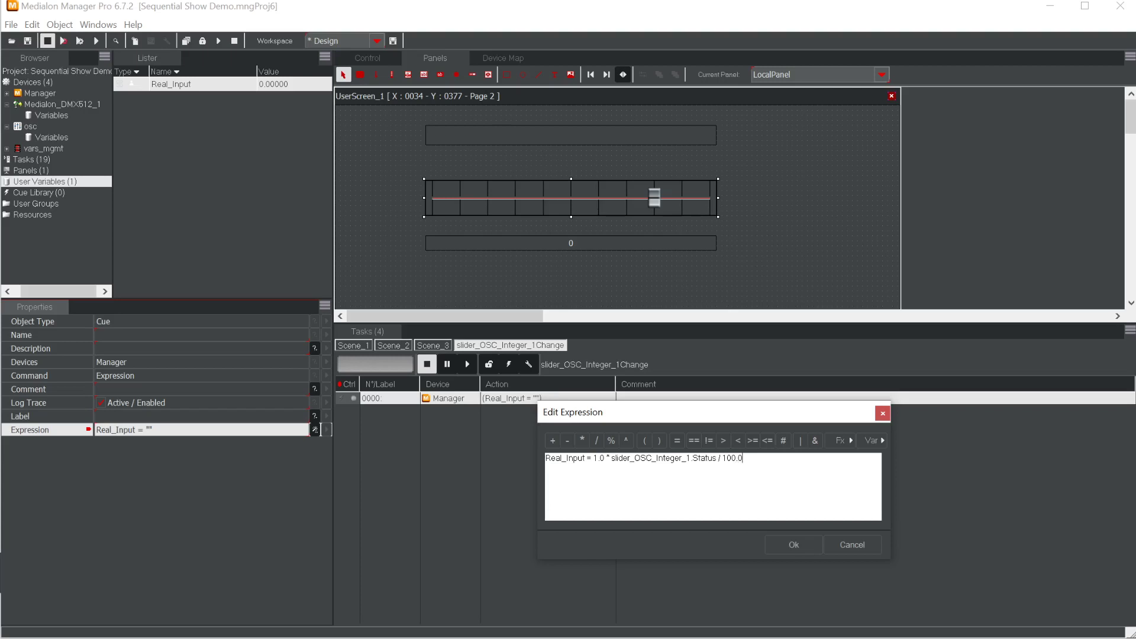
{"action": "left_click", "coordinate": [794, 543]}
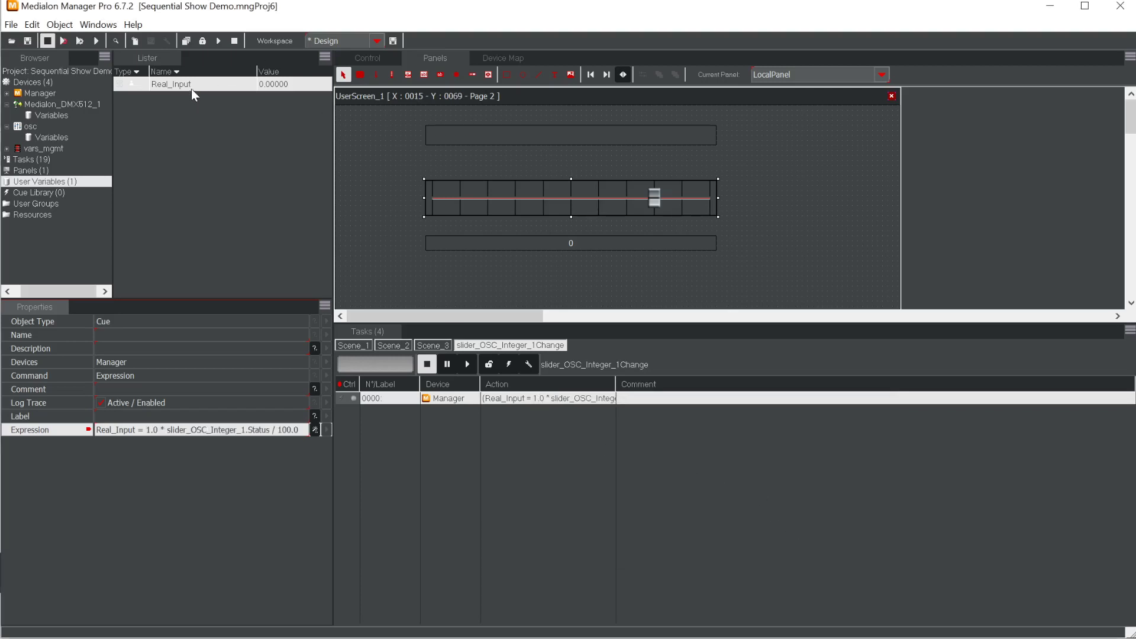
Create a second user variable named Real_Output of type Real
{"action": "right_click", "coordinate": [181, 113]}
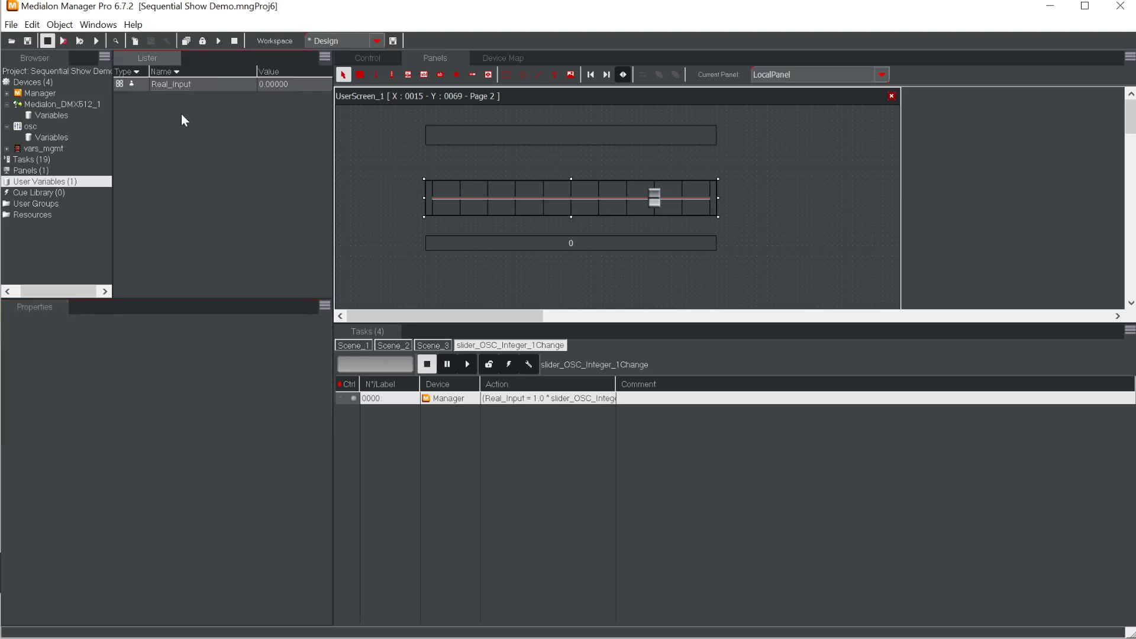
{"action": "left_click", "coordinate": [211, 122]}
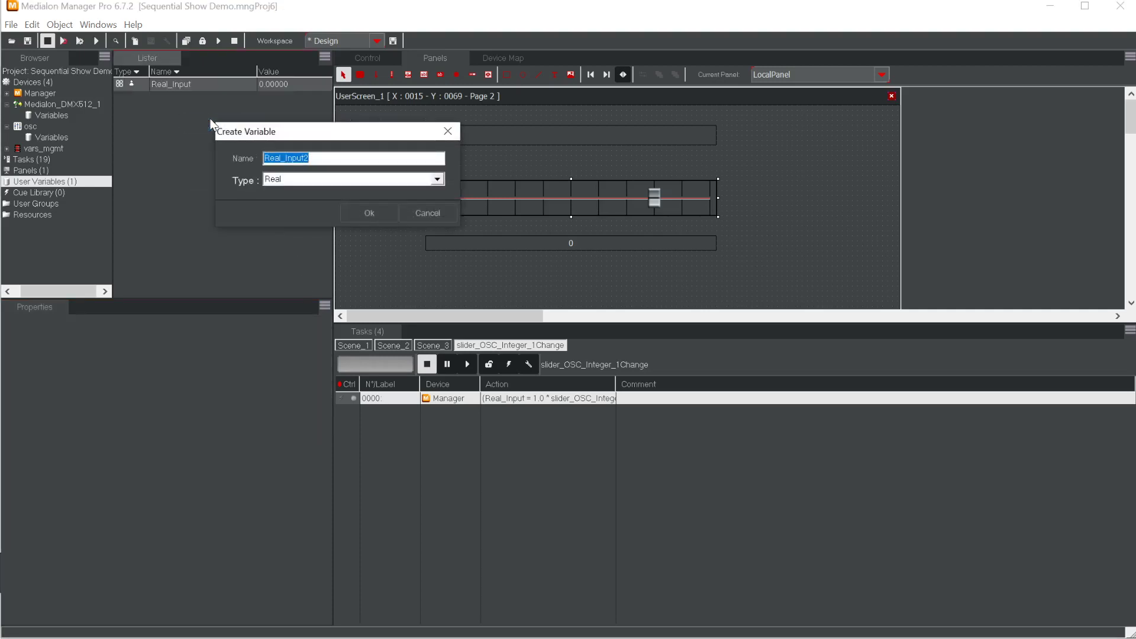
{"action": "key", "text": "End"}
{"action": "key", "text": "shift+Left"}
{"action": "key", "text": "shift+Left"}
{"action": "key", "text": "shift+Left"}
{"action": "key", "text": "shift+Left"}
{"action": "key", "text": "shift+Left"}
{"action": "key", "text": "shift+Left"}
{"action": "type", "text": "Output"}
{"action": "key", "text": "Return"}
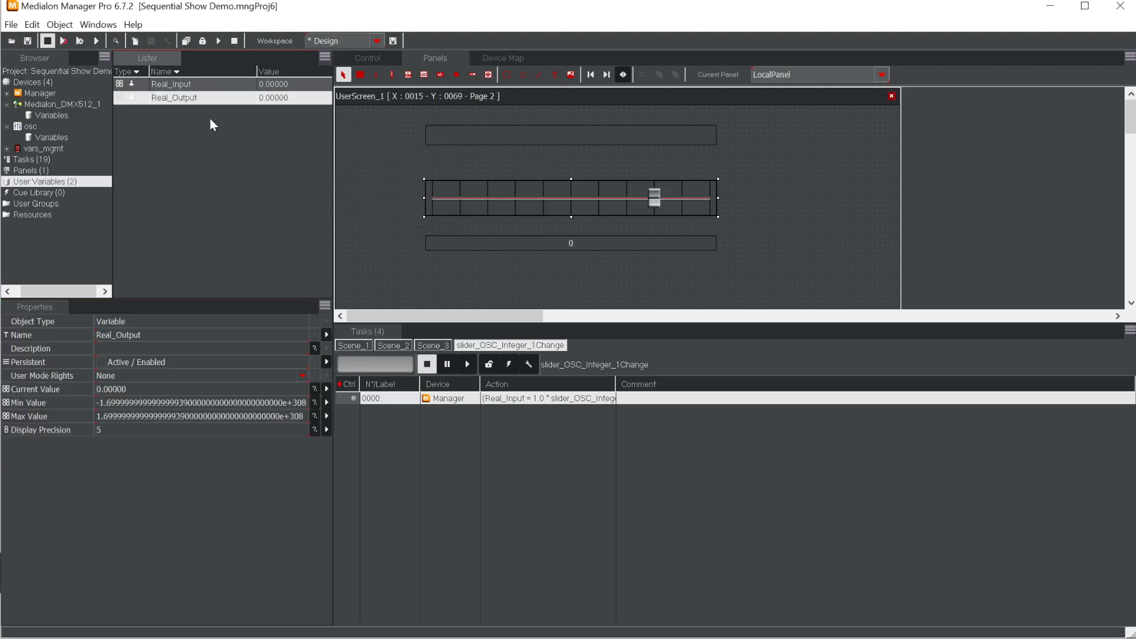
Add an expression cue for Real_Output to the slider_OSC_Integer_1Change task and assign Real_Input to it in the expression
{"action": "left_click_drag", "start_coordinate": [205, 101], "coordinate": [519, 407]}
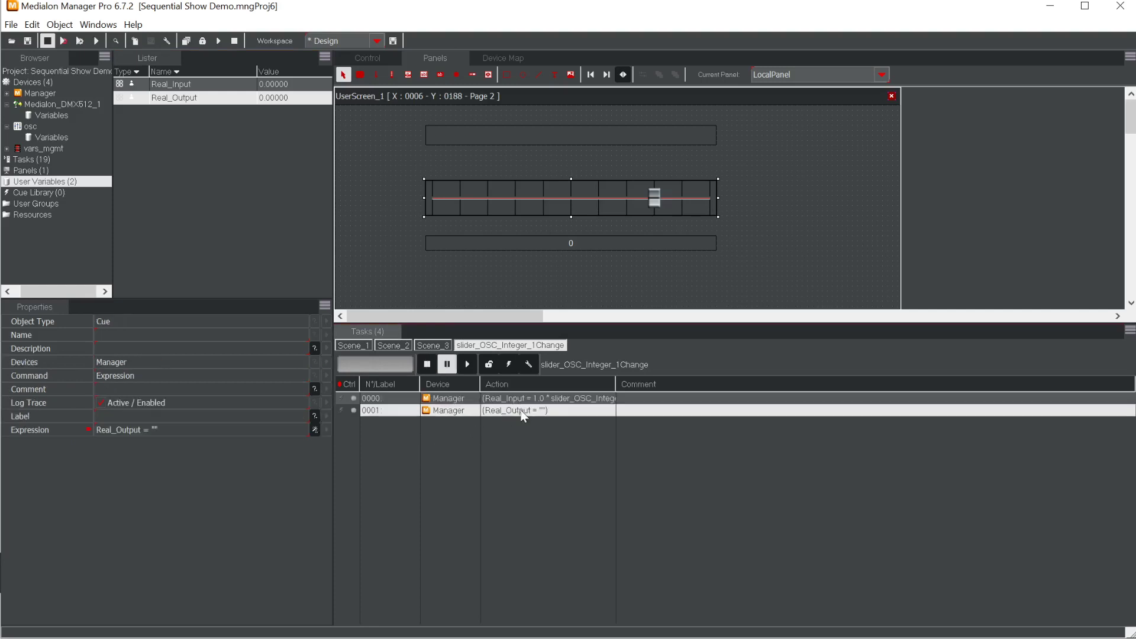
{"action": "double_click", "coordinate": [521, 410]}
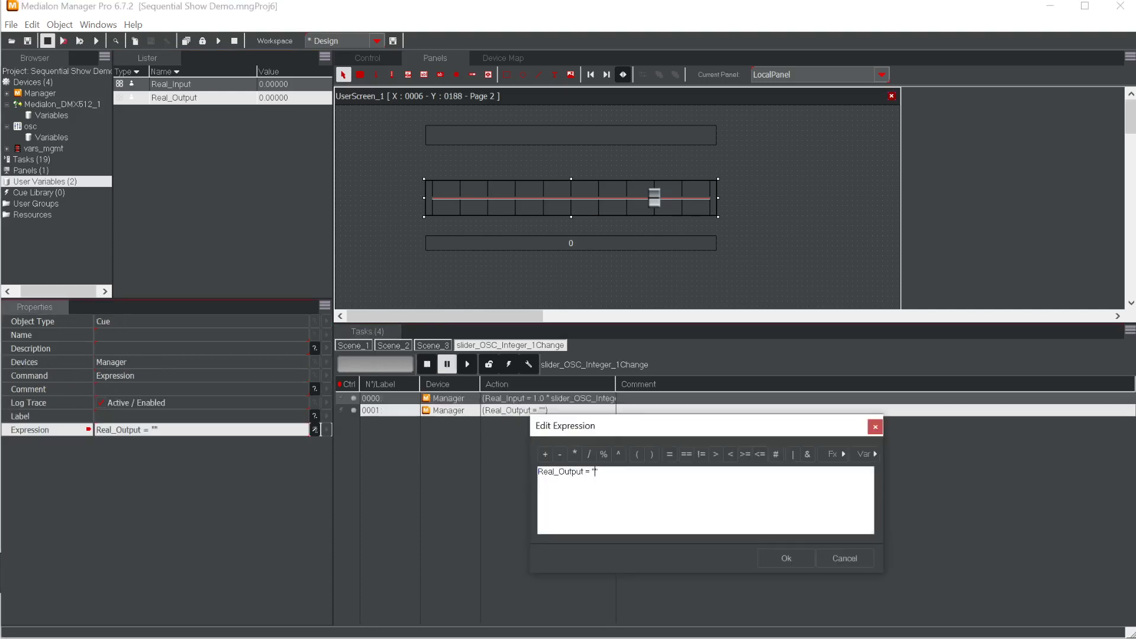
{"action": "double_click", "coordinate": [595, 471]}
{"action": "left_click", "coordinate": [873, 453]}
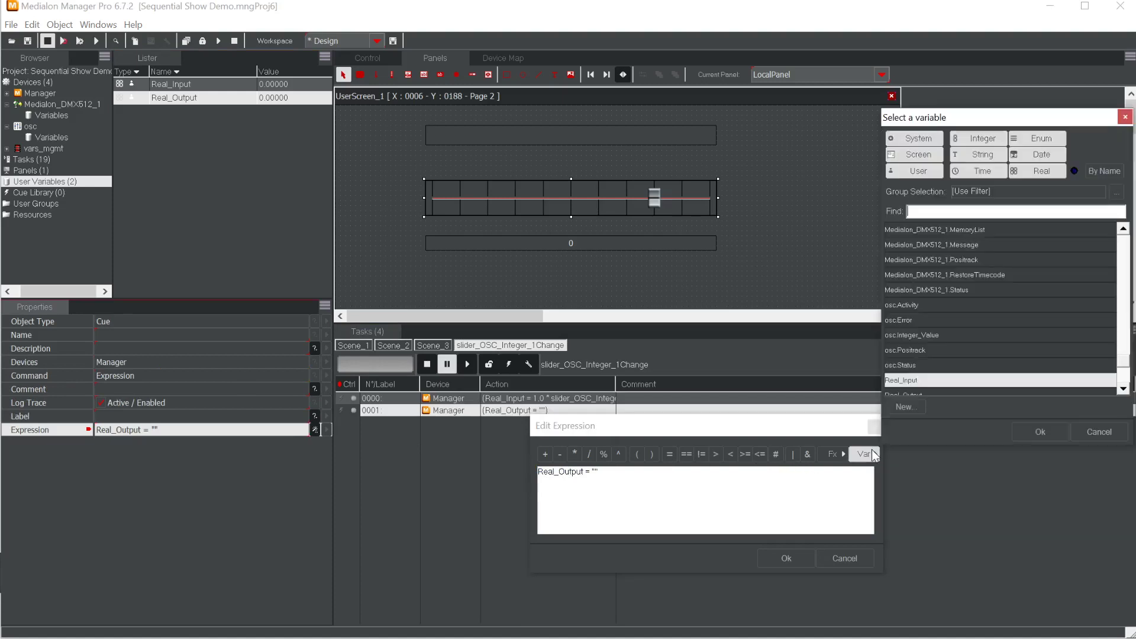
{"action": "left_click", "coordinate": [912, 381]}
{"action": "left_click", "coordinate": [1039, 432]}
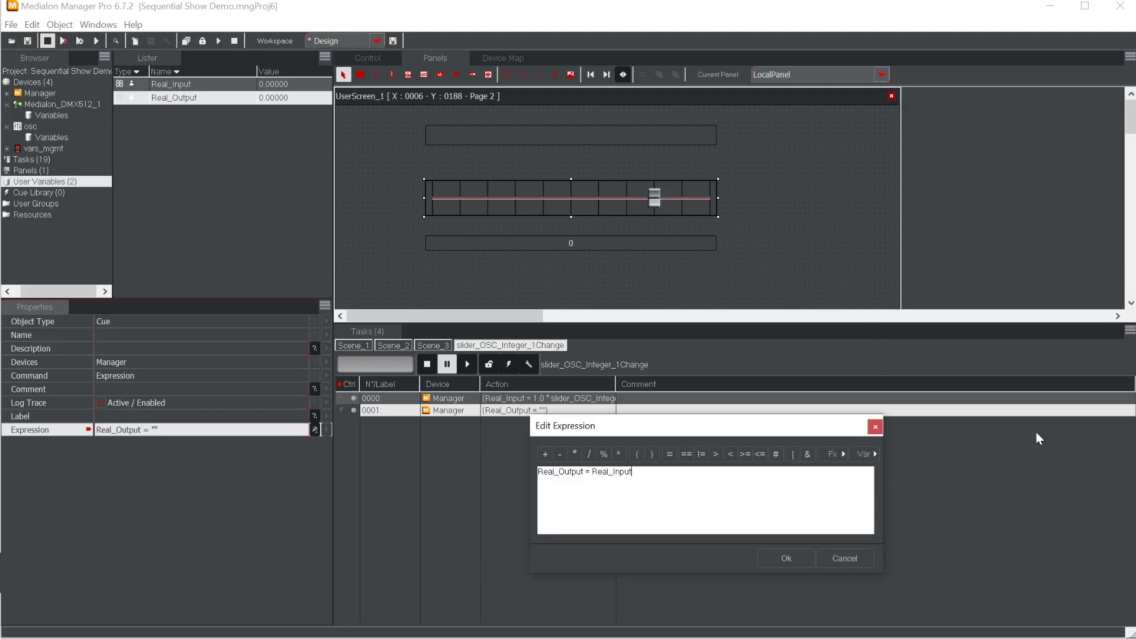
Complete the cue's expression as Real_Output = Real_Input^2 * (3.0 - (2.0*Real_Input)) and accept it
{"action": "type", "text": "^2 * ()"}
{"action": "key", "text": "ctrl+space"}
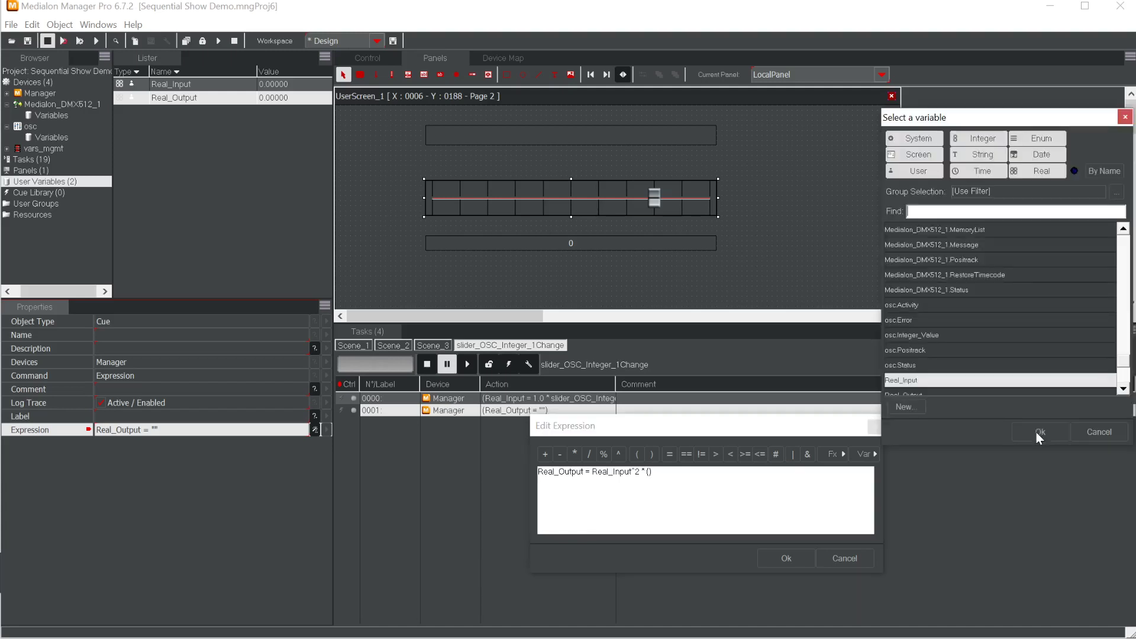
{"action": "left_click", "coordinate": [1039, 432]}
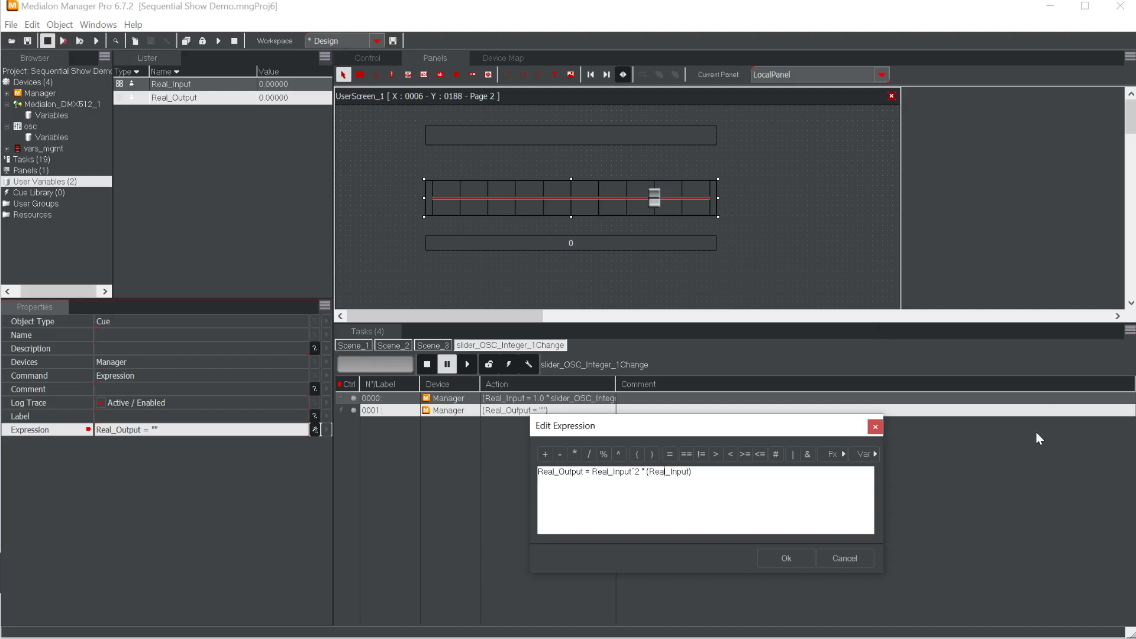
{"action": "type", "text": "2*"}
{"action": "type", "text": "3.0"}
{"action": "key", "text": "Left"}
{"action": "key", "text": "Left"}
{"action": "type", "text": "("}
{"action": "key", "text": "Right"}
{"action": "key", "text": "Right"}
{"action": "key", "text": "Right"}
{"action": "type", "text": ".0"}
{"action": "type", "text": ")"}
{"action": "left_click", "coordinate": [791, 563]}
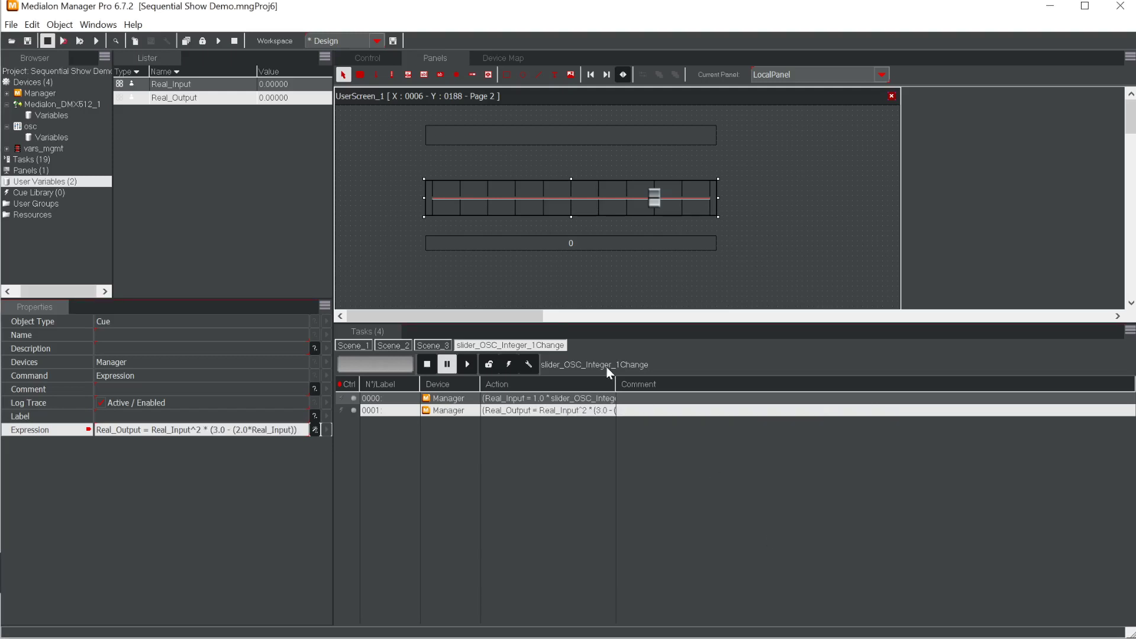
Run the project, move the slider through its full range to compare Real_Input with Real_Output, and stop the run
{"action": "left_click", "coordinate": [469, 364]}
{"action": "left_click_drag", "start_coordinate": [654, 198], "coordinate": [785, 210]}
{"action": "left_click_drag", "start_coordinate": [702, 203], "coordinate": [452, 200]}
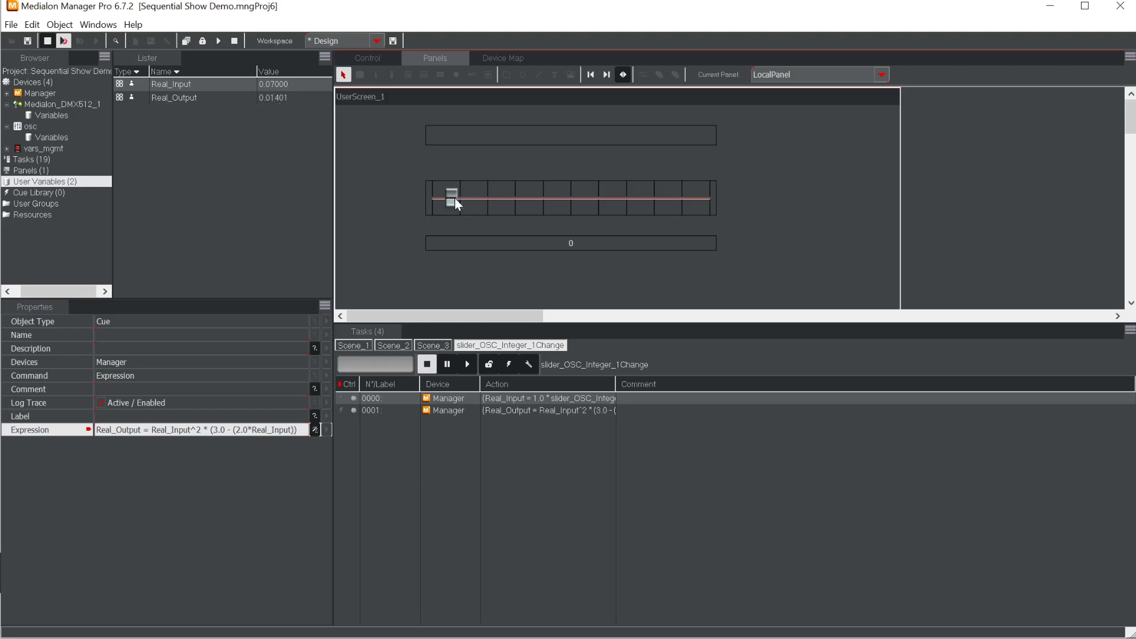
{"action": "left_click_drag", "start_coordinate": [453, 198], "coordinate": [610, 204]}
{"action": "left_click_drag", "start_coordinate": [614, 197], "coordinate": [715, 200]}
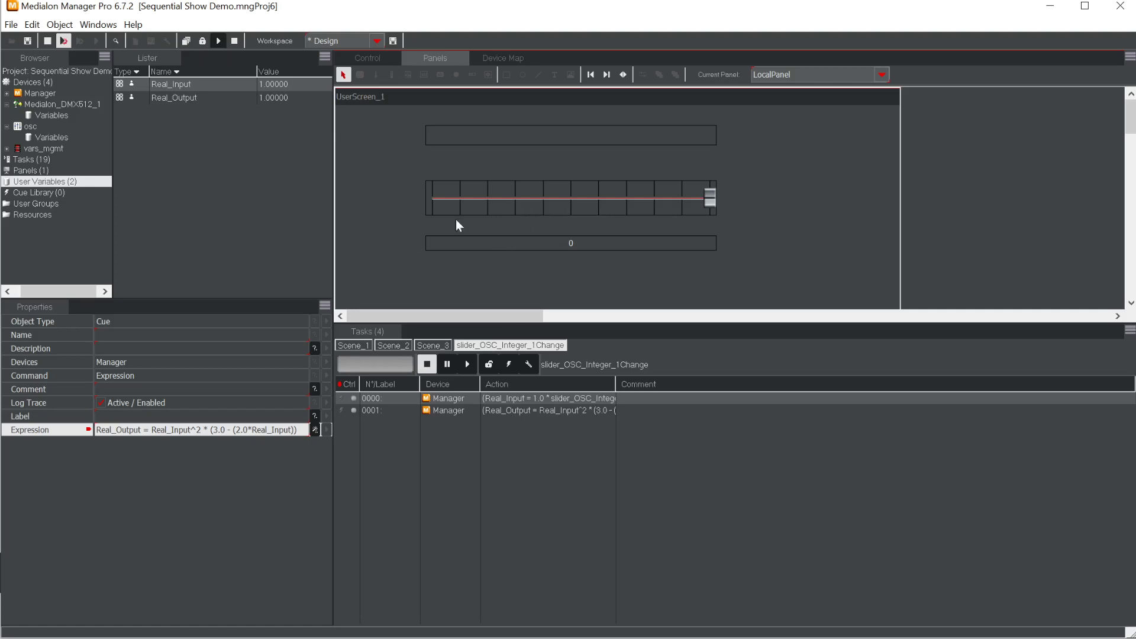
{"action": "left_click", "coordinate": [46, 40]}
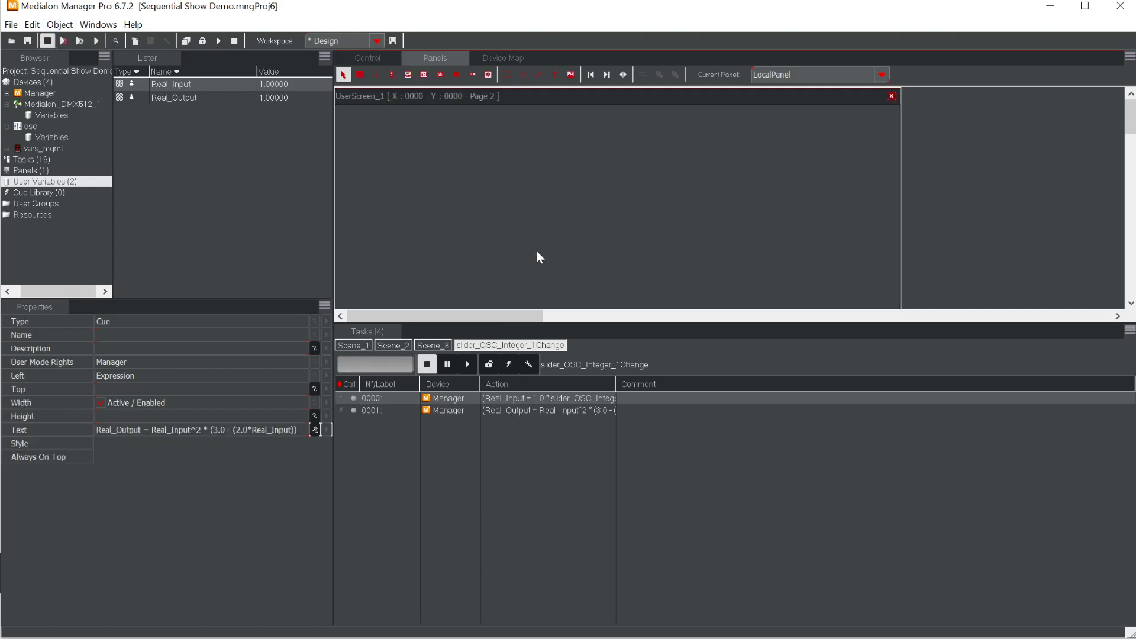
Add an expression cue for Gauge_39.Status to the slider's change task and assign Real_Output to it in the expression
{"action": "left_click", "coordinate": [543, 251]}
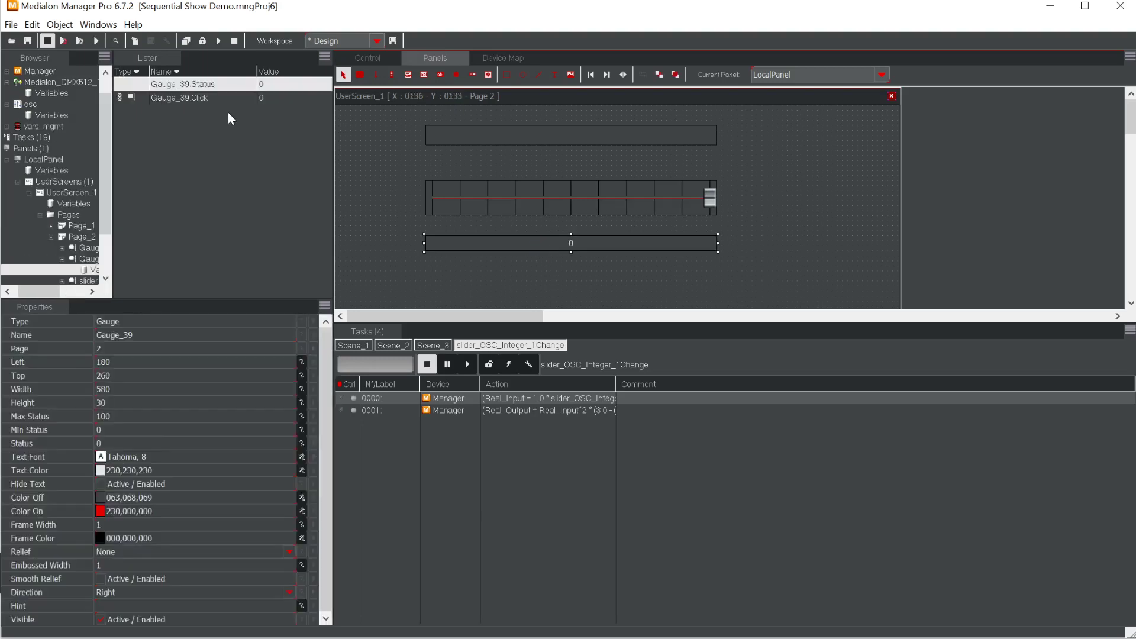
{"action": "left_click_drag", "start_coordinate": [201, 89], "coordinate": [449, 427]}
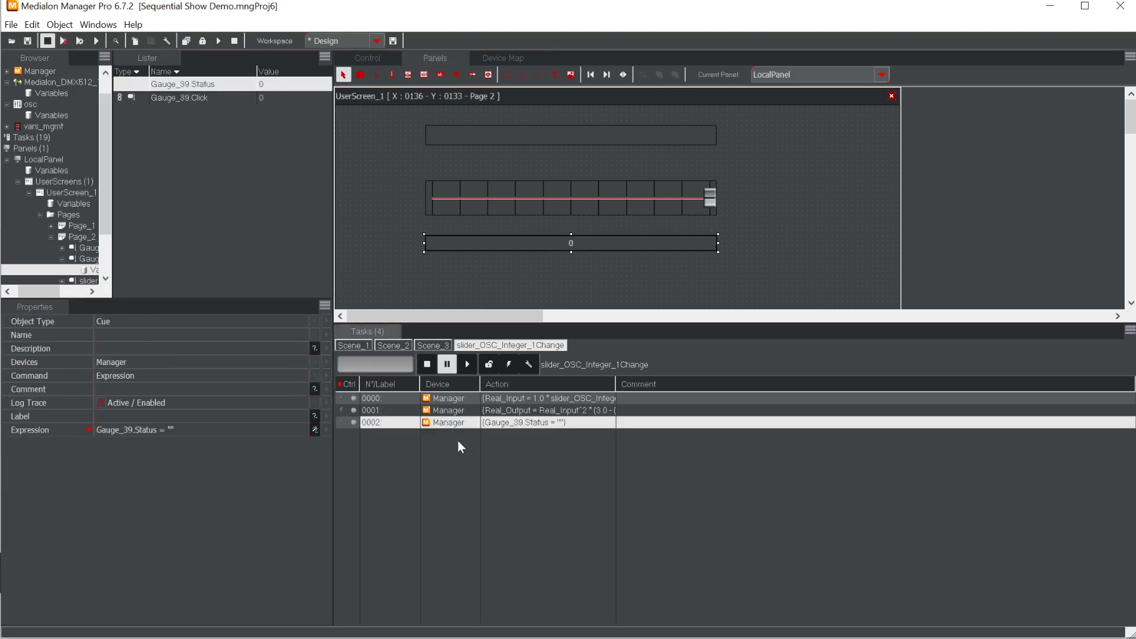
{"action": "double_click", "coordinate": [497, 425]}
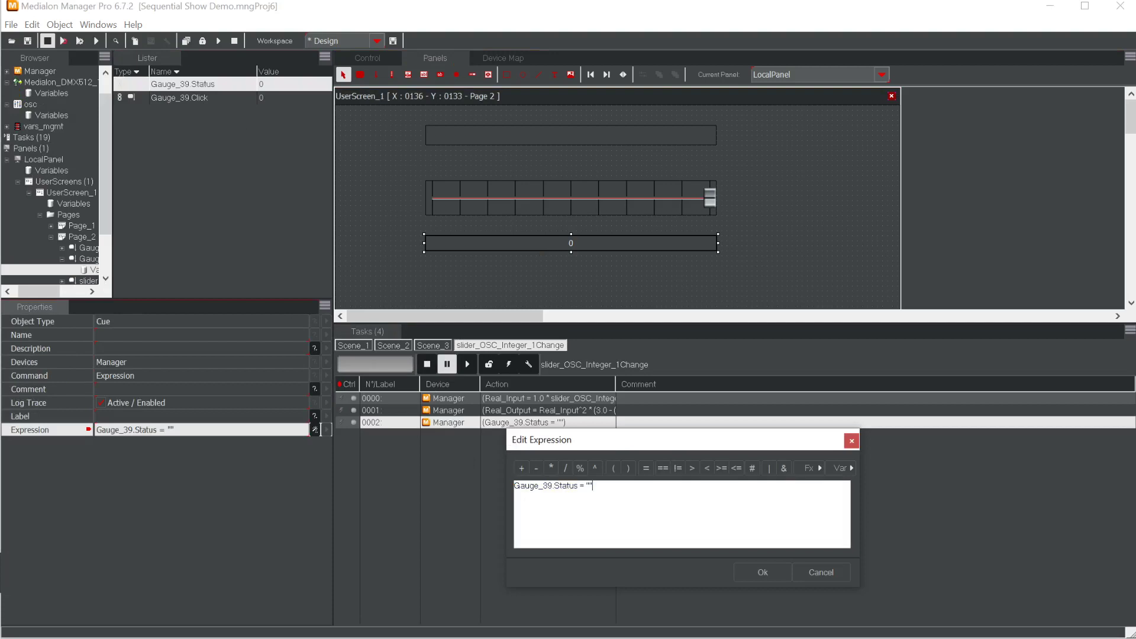
{"action": "key", "text": "BackSpace"}
{"action": "key", "text": "BackSpace"}
{"action": "key", "text": "ctrl+space"}
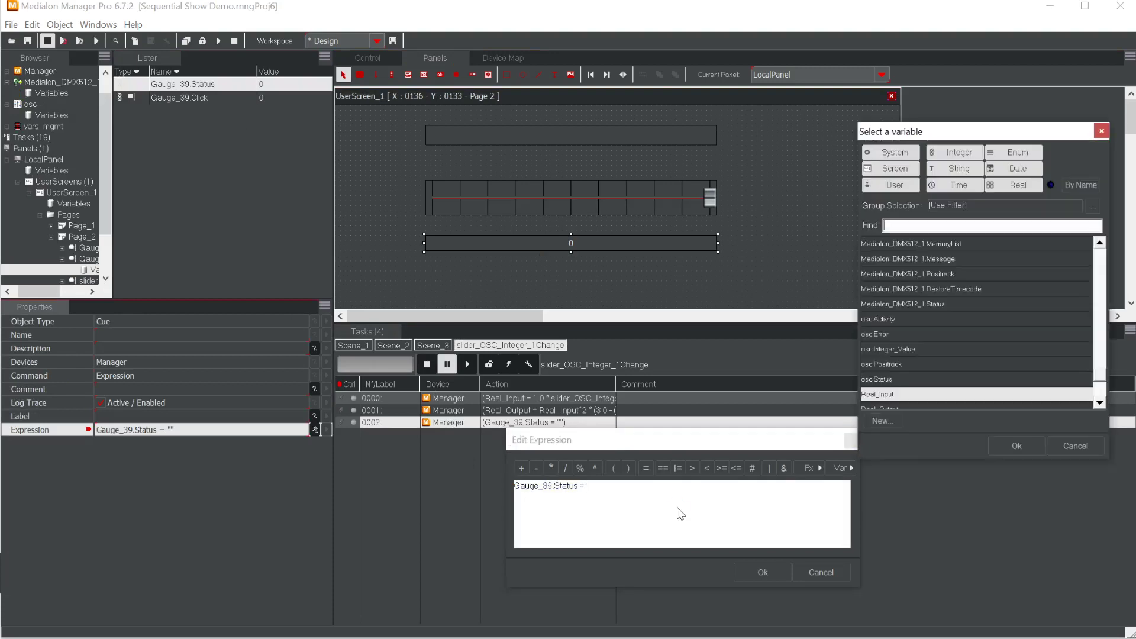
{"action": "left_click", "coordinate": [903, 404]}
{"action": "left_click", "coordinate": [997, 445]}
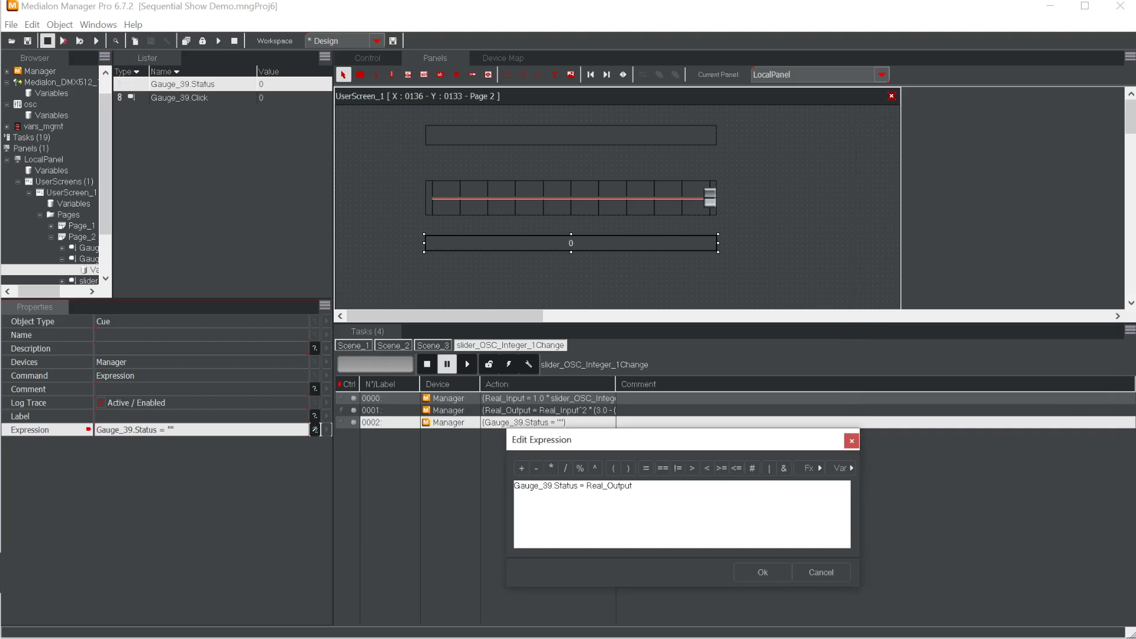
Multiply Real_Output by 100 in the gauge cue, making the expression Gauge_39.Status = 100 * Real_Output, and accept it
{"action": "left_click", "coordinate": [586, 485]}
{"action": "type", "text": "100*"}
{"action": "key", "text": "Left"}
{"action": "key", "text": "Right"}
{"action": "key", "text": "Return"}
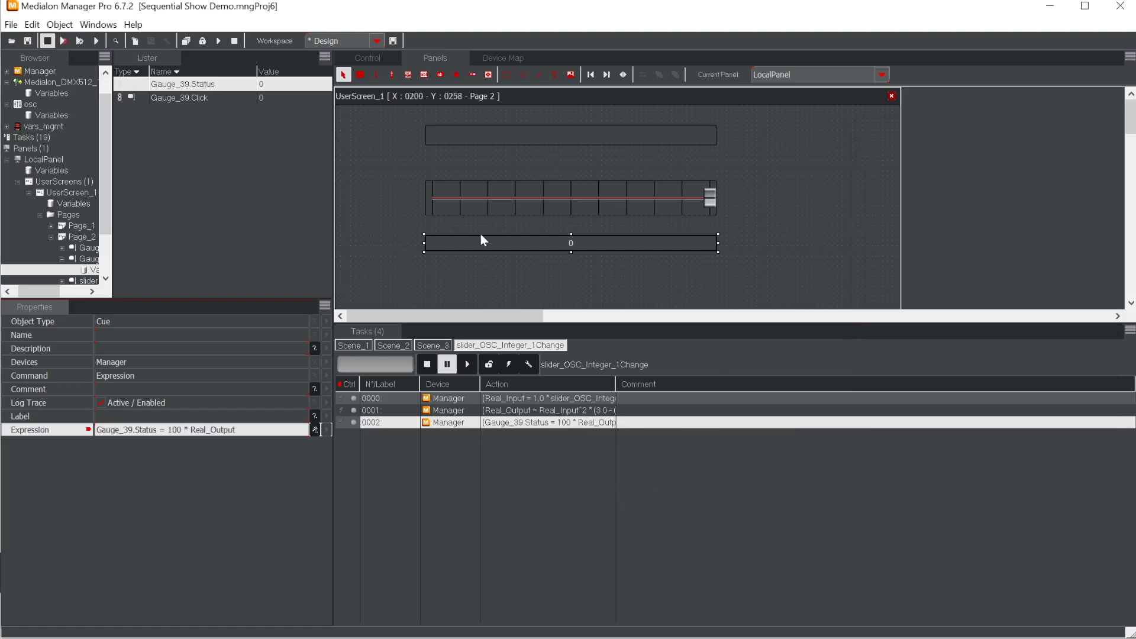
Run the project and move the slider down and back up to test the gauge
{"action": "left_click", "coordinate": [62, 41]}
{"action": "left_click_drag", "start_coordinate": [711, 203], "coordinate": [422, 190]}
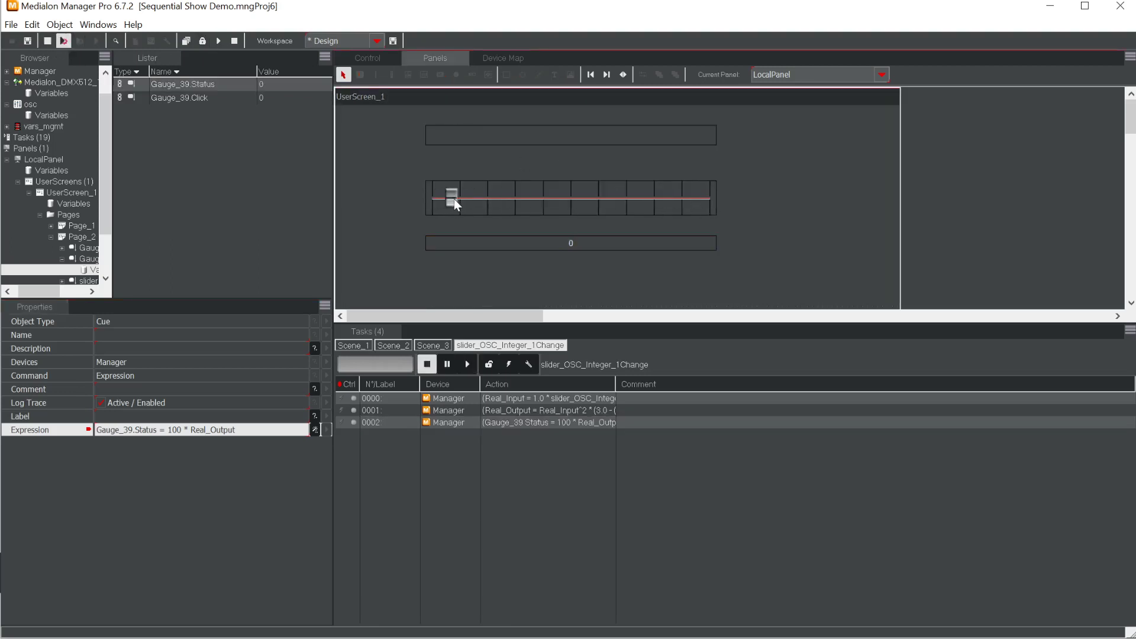
{"action": "left_click_drag", "start_coordinate": [494, 201], "coordinate": [543, 208]}
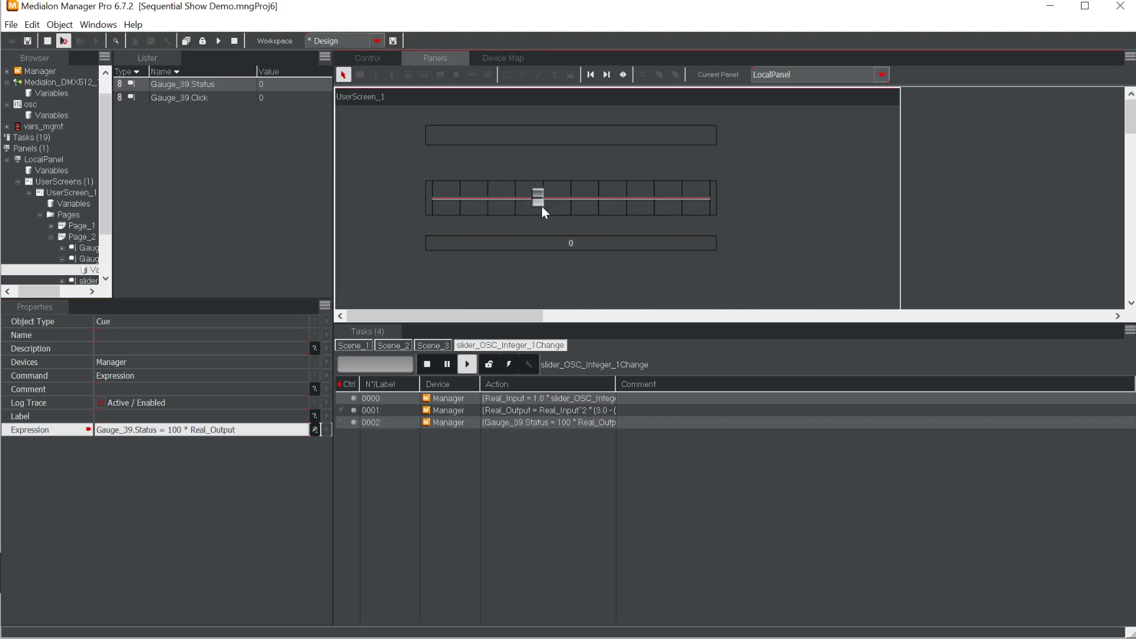
Reorder the gauge cue's expression to Gauge_39.Status =Real_Output * 100
{"action": "double_click", "coordinate": [567, 425]}
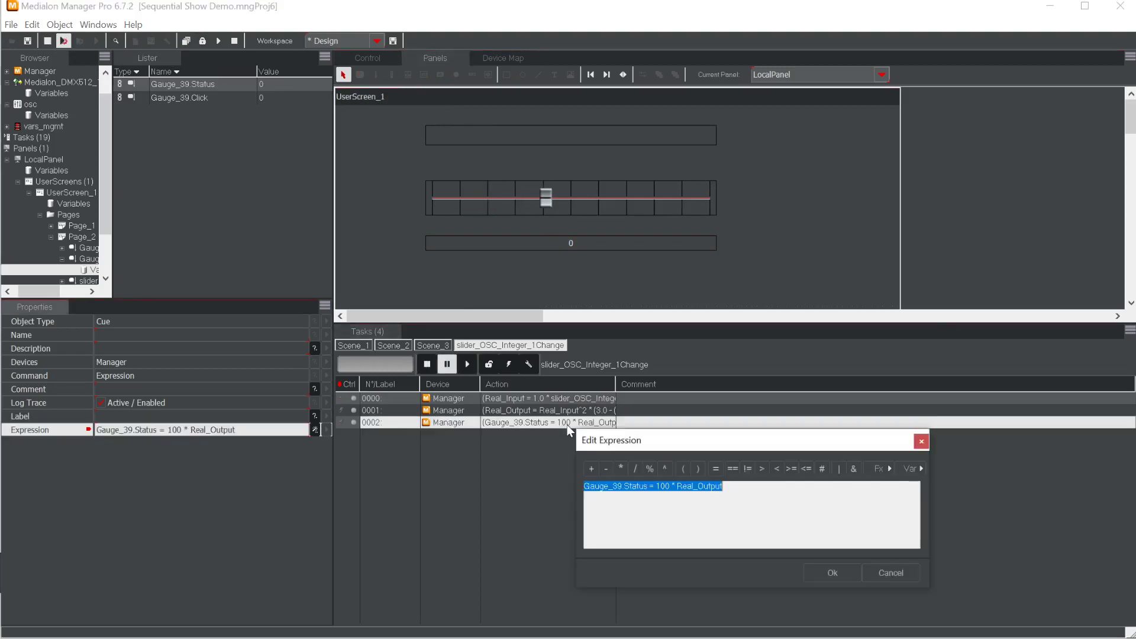
{"action": "left_click", "coordinate": [649, 486]}
{"action": "left_click_drag", "start_coordinate": [654, 485], "coordinate": [676, 486]}
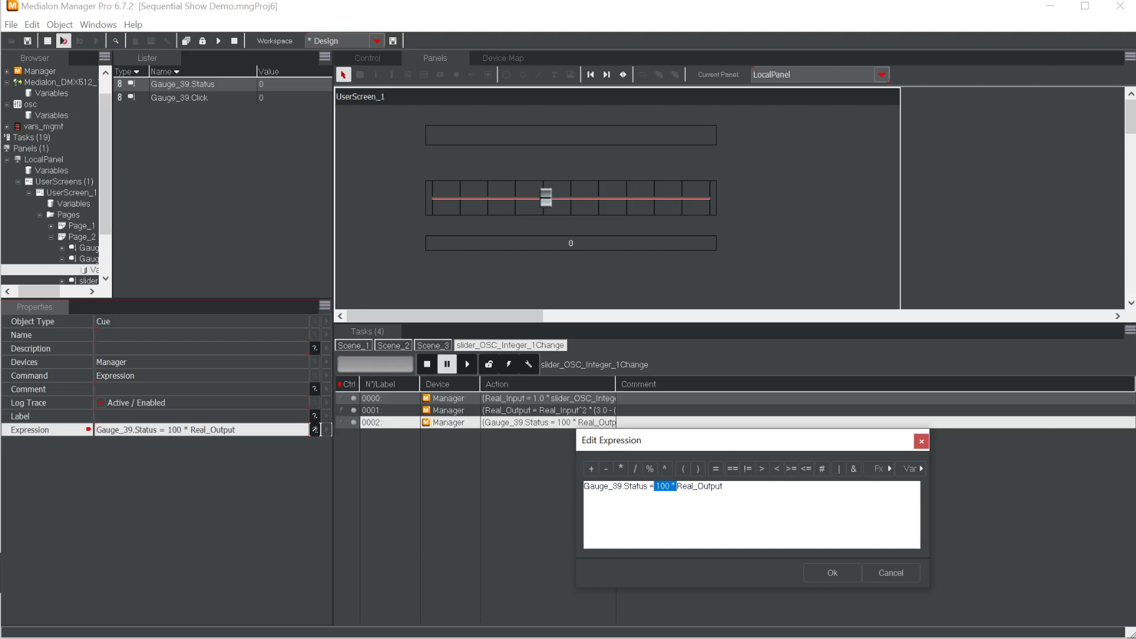
{"action": "key", "text": "BackSpace"}
{"action": "type", "text": "* 100"}
{"action": "key", "text": "Return"}
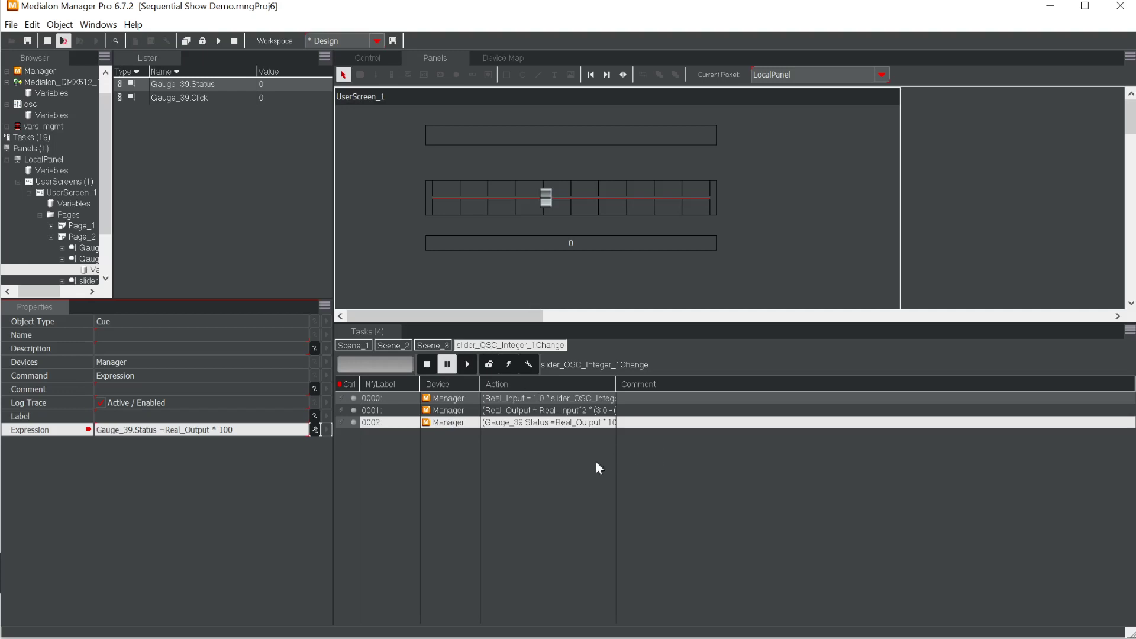
Test the gauge by sweeping the slider over its full range, widen the task's Action column, and stop the run
{"action": "left_click_drag", "start_coordinate": [547, 196], "coordinate": [423, 198]}
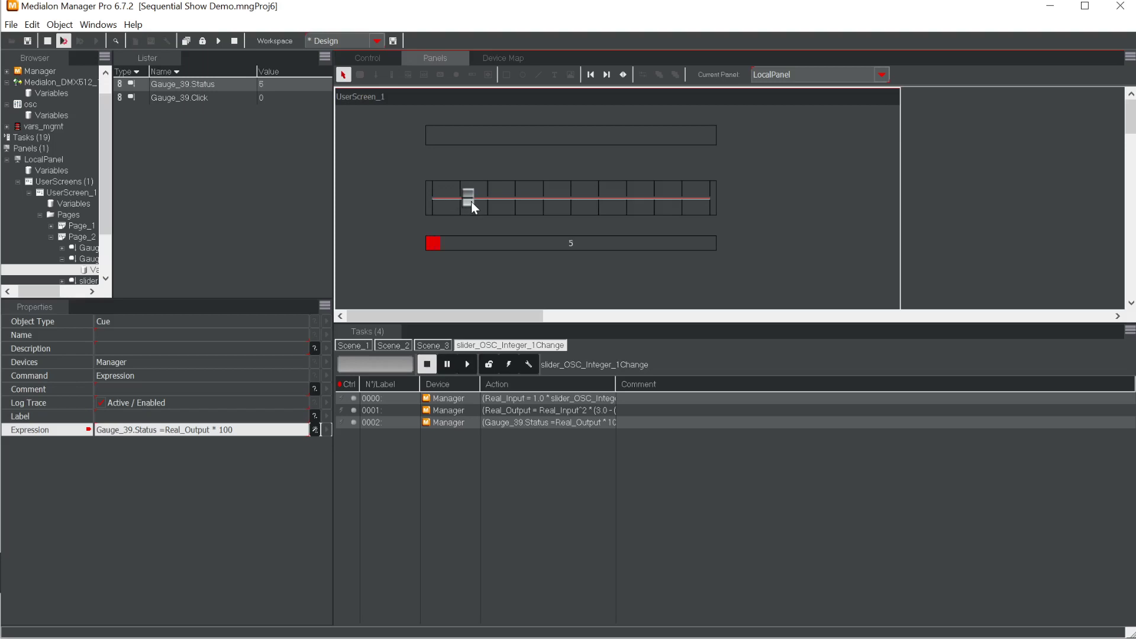
{"action": "left_click_drag", "start_coordinate": [479, 201], "coordinate": [723, 207]}
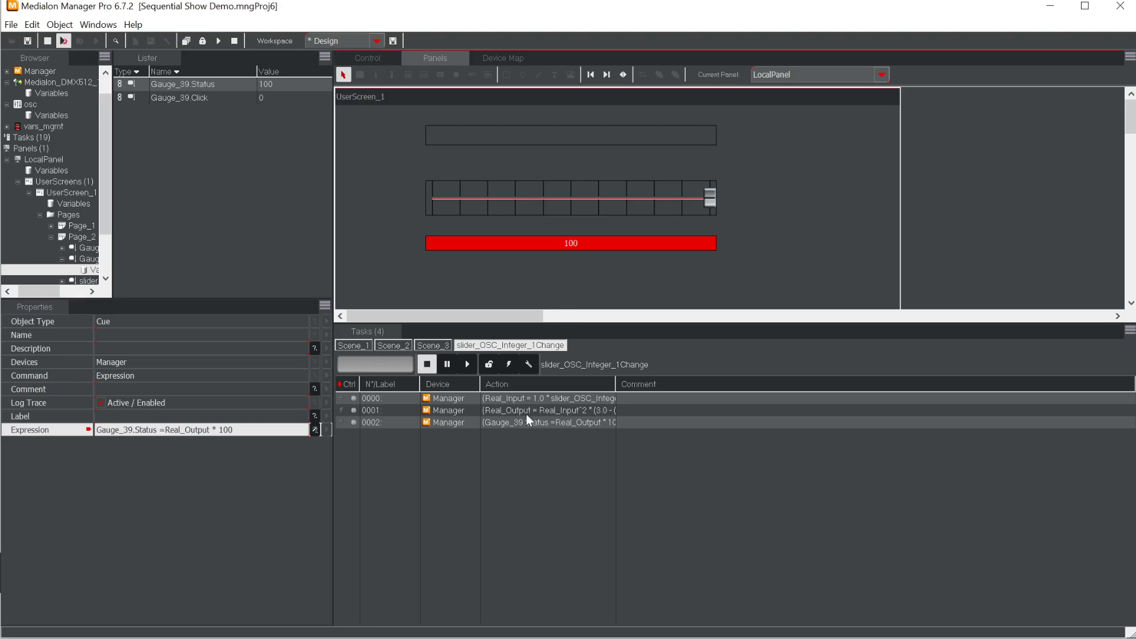
{"action": "left_click_drag", "start_coordinate": [615, 380], "coordinate": [759, 384]}
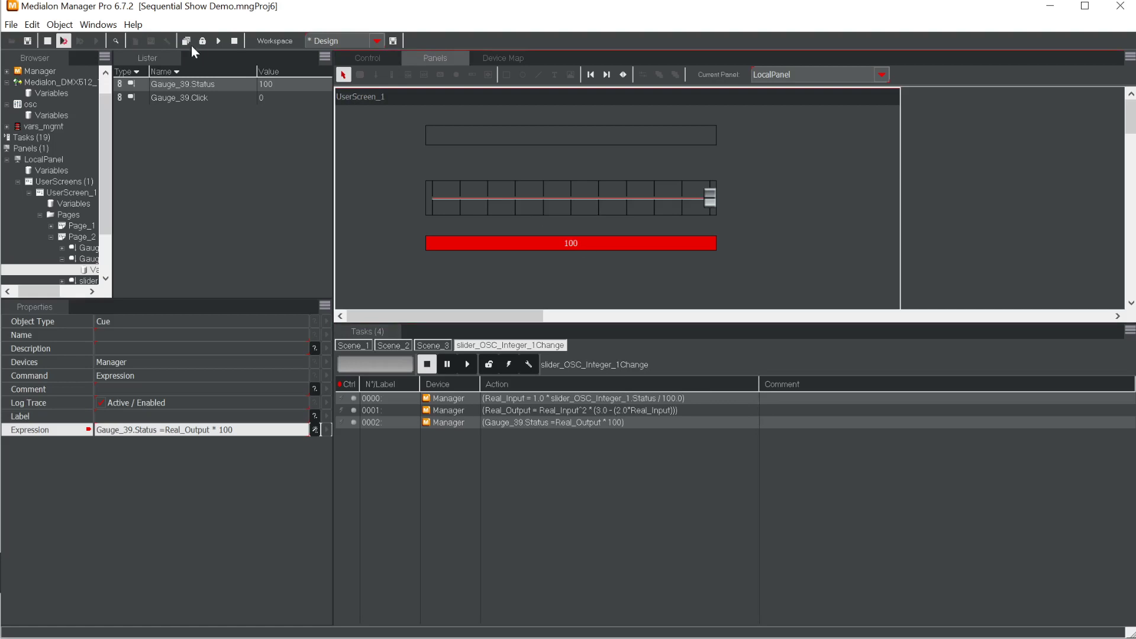
{"action": "left_click", "coordinate": [48, 41]}
Create a handler task for the lower gauge's Gauge_39.Status variable
{"action": "left_click", "coordinate": [632, 248]}
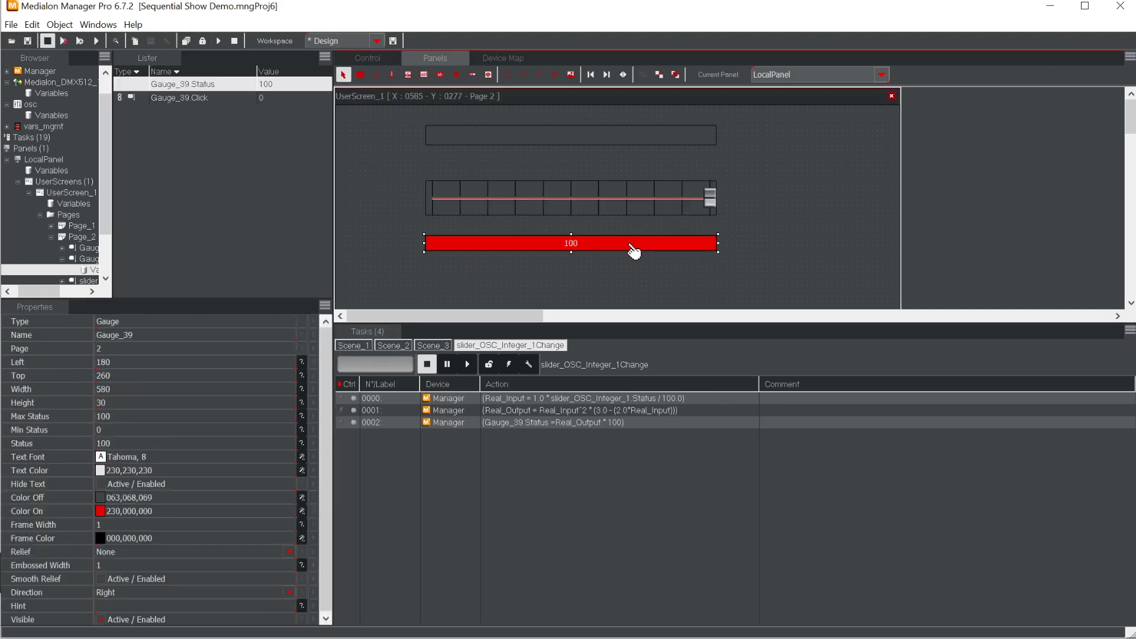
{"action": "right_click", "coordinate": [222, 87]}
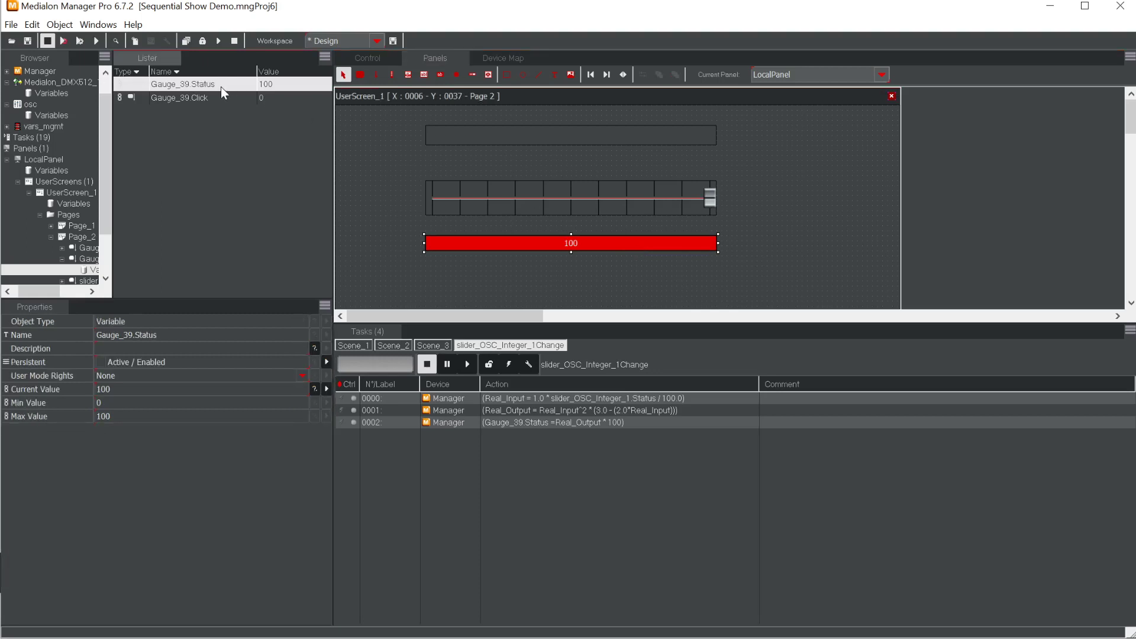
{"action": "left_click", "coordinate": [265, 152]}
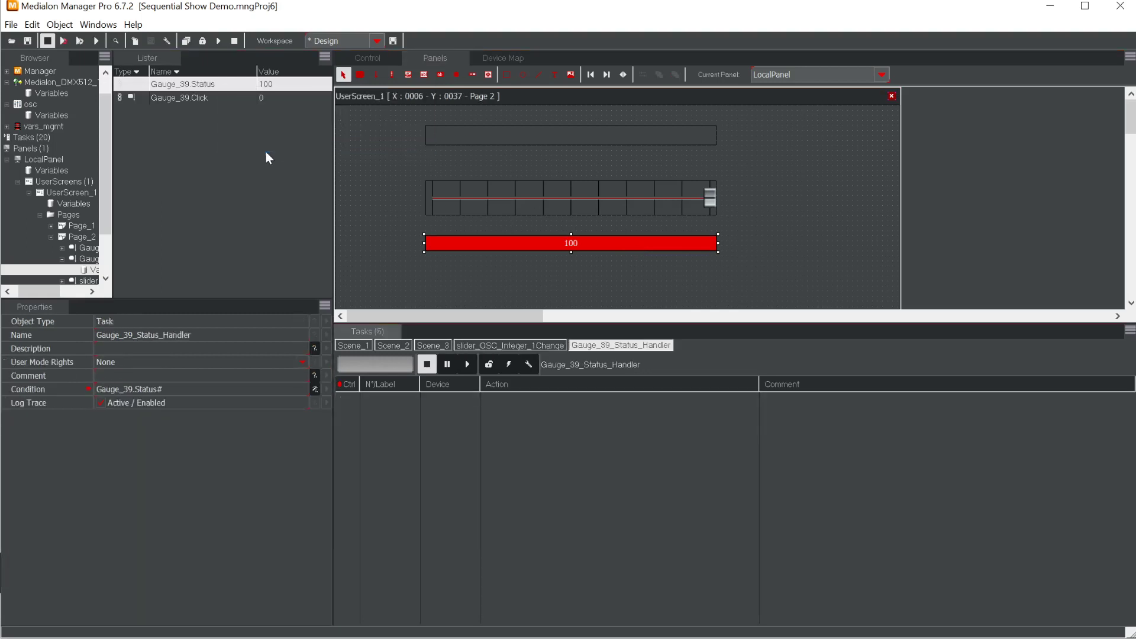
Add an osc Send Value cue to the Gauge_39_Status_Handler task and set its OSC address to /Integer
{"action": "left_click", "coordinate": [43, 104]}
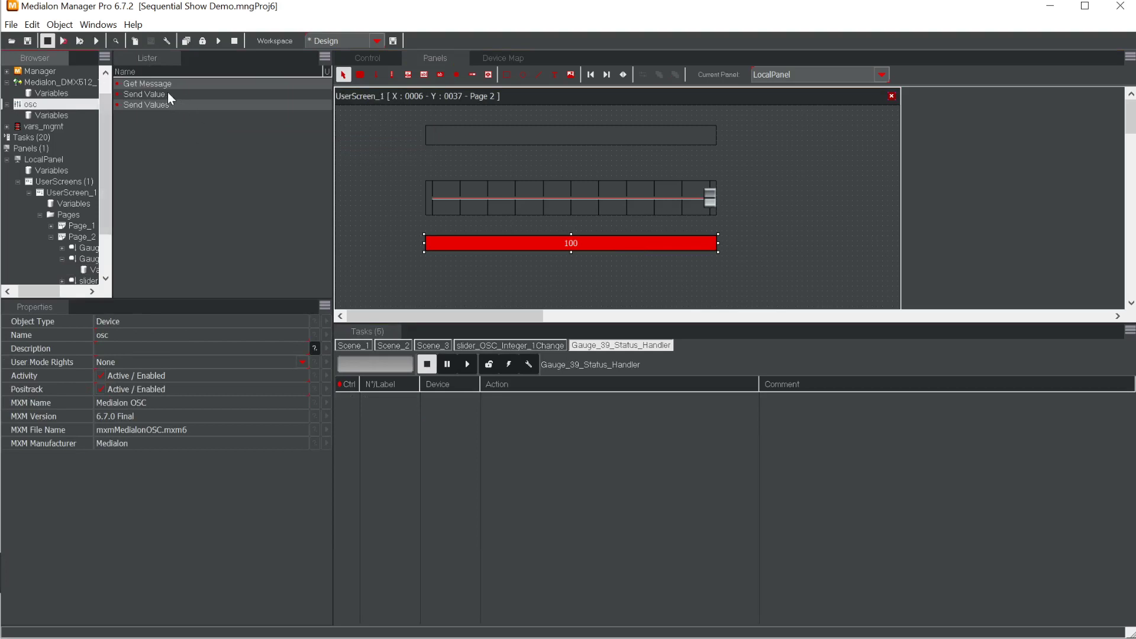
{"action": "left_click_drag", "start_coordinate": [151, 95], "coordinate": [531, 410]}
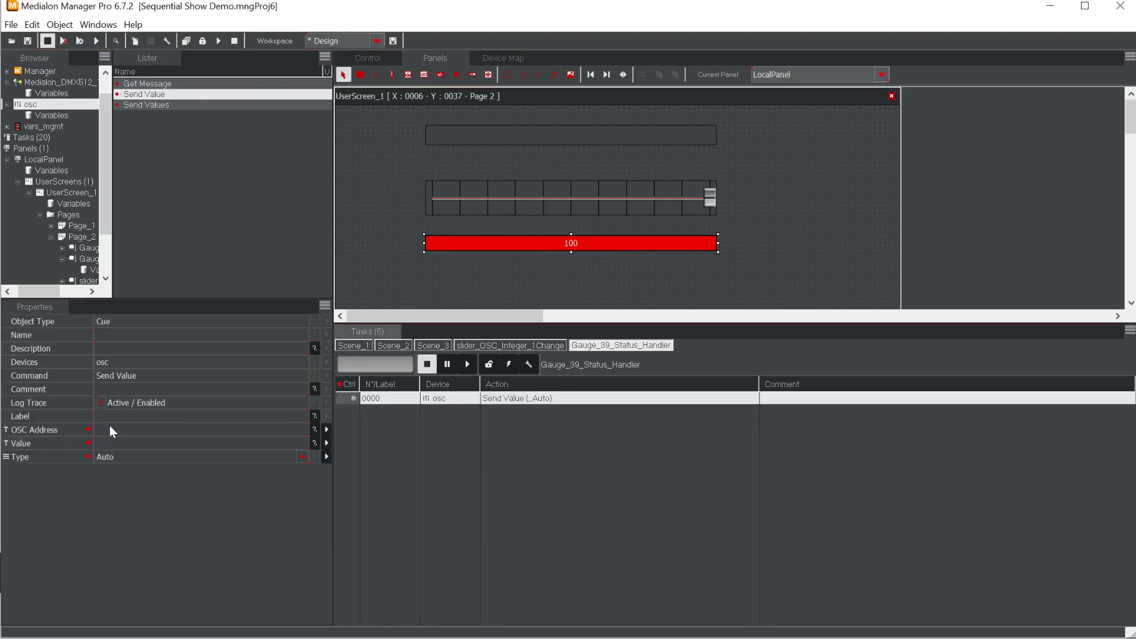
{"action": "left_click", "coordinate": [112, 430]}
{"action": "type", "text": "/Integer"}
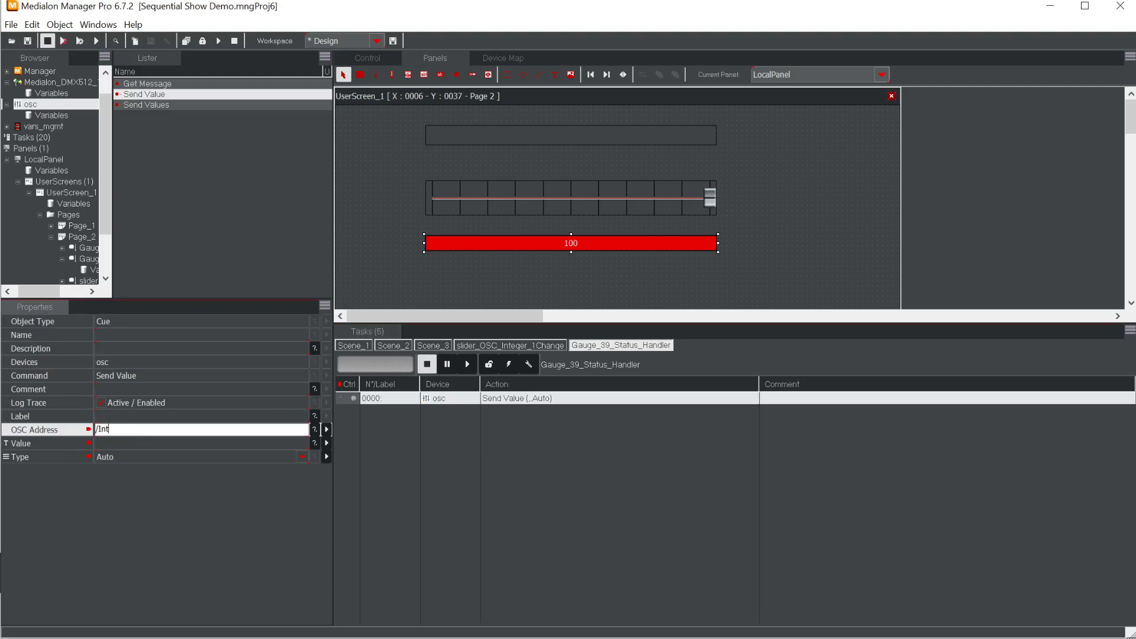
{"action": "key", "text": "Return"}
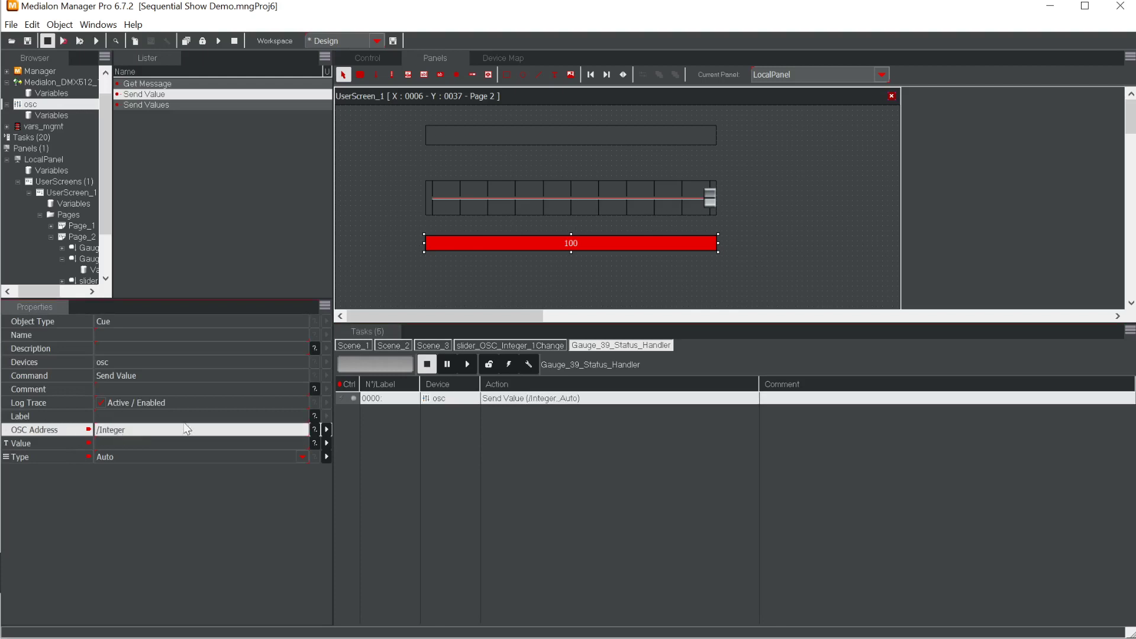
Link the Send Value cue's value to Gauge_39.Status and set its type to int32
{"action": "left_click", "coordinate": [328, 444]}
{"action": "type", "text": "ga"}
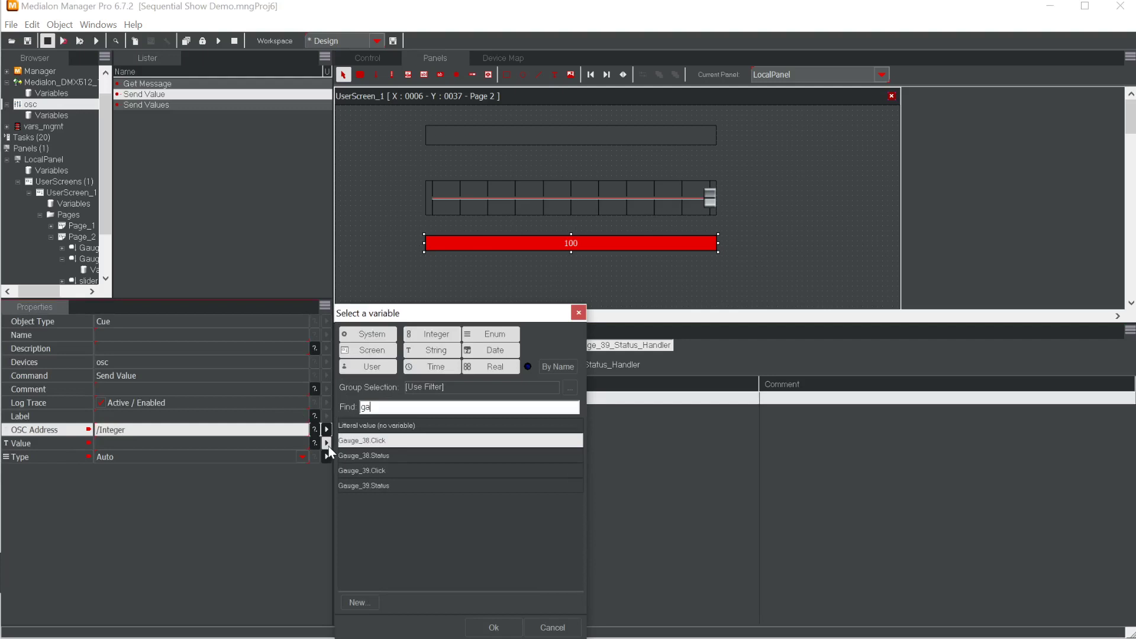
{"action": "left_click", "coordinate": [390, 485]}
{"action": "left_click", "coordinate": [481, 625]}
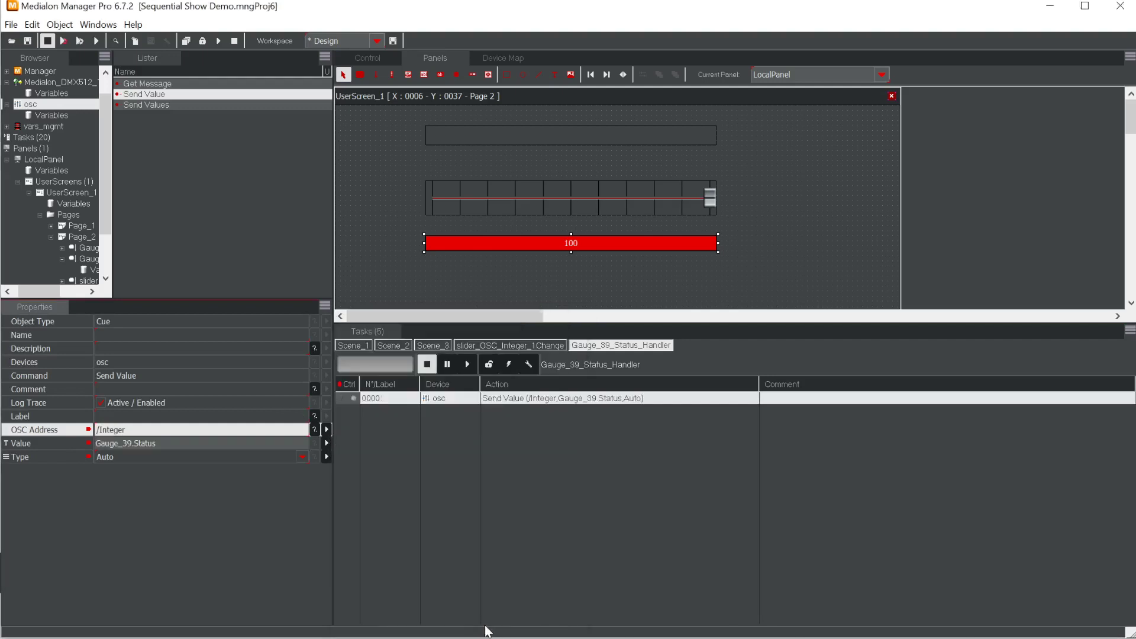
{"action": "left_click", "coordinate": [133, 458]}
{"action": "left_click", "coordinate": [132, 458]}
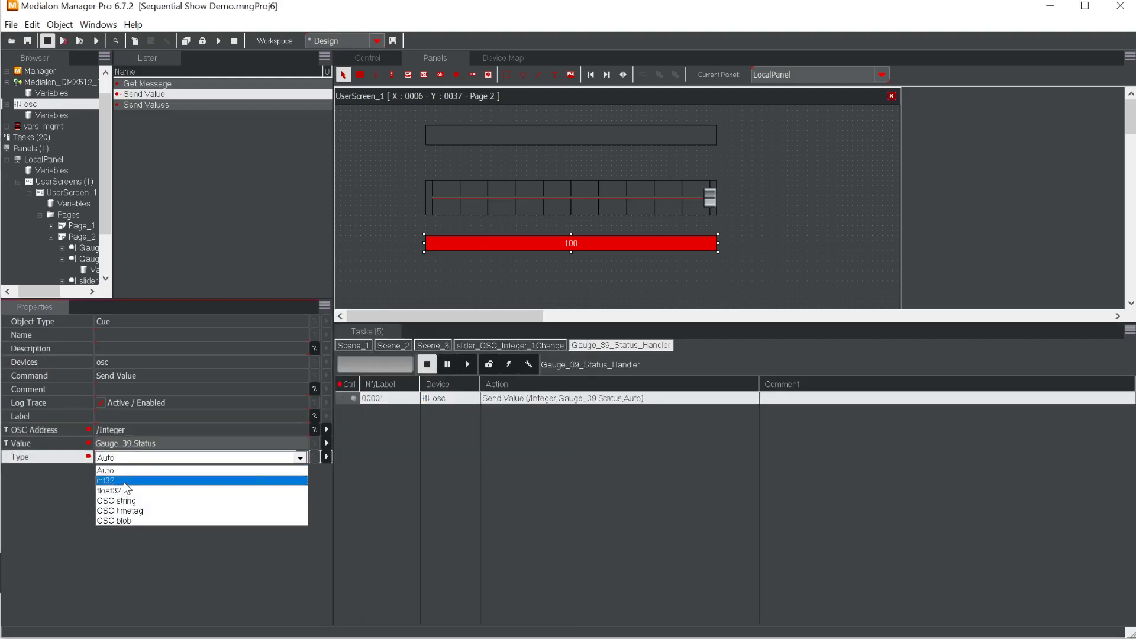
{"action": "left_click", "coordinate": [123, 481]}
{"action": "left_click", "coordinate": [510, 516]}
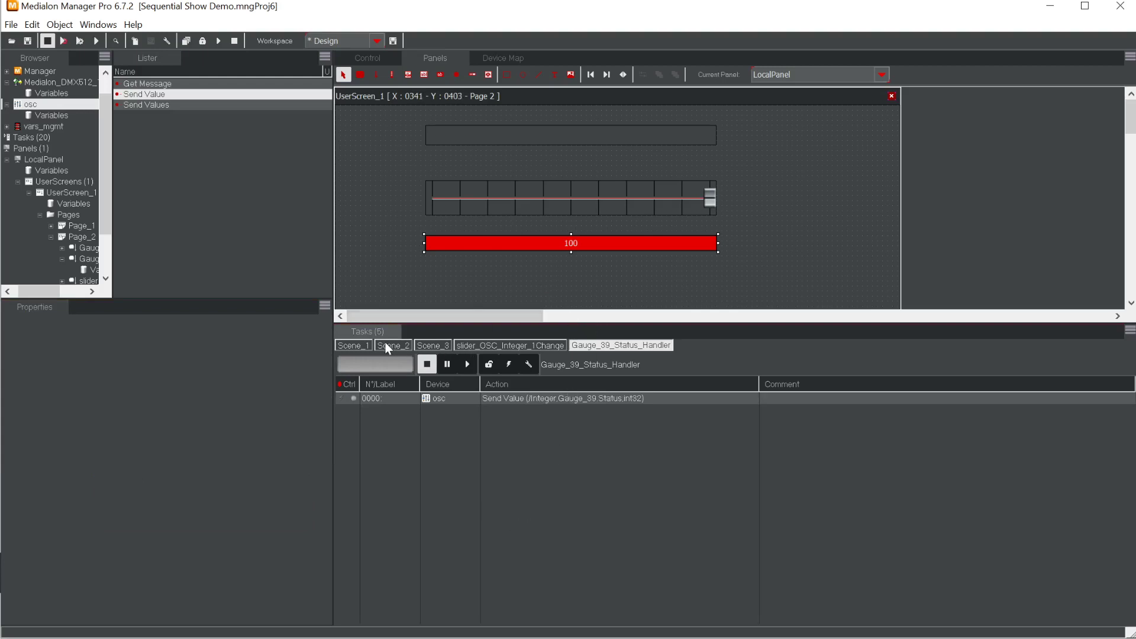
Open the Scene_1 task and select the slider_OSC_Integer_1 slider on the panel
{"action": "left_click", "coordinate": [355, 346]}
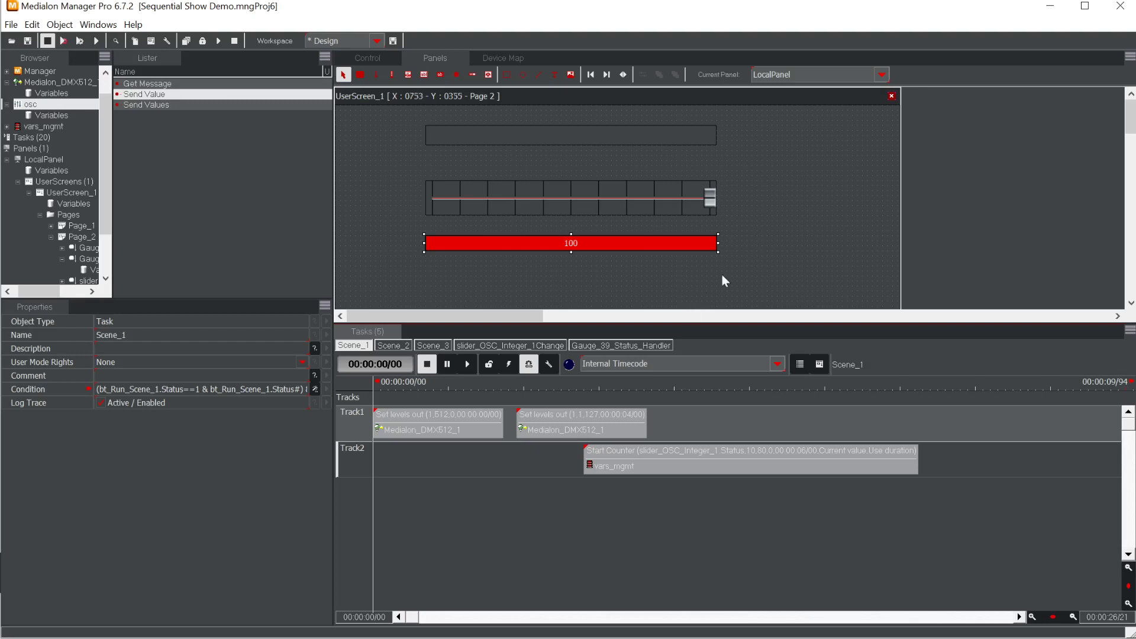
{"action": "left_click", "coordinate": [711, 202]}
{"action": "mouse_move", "coordinate": [710, 202]}
{"action": "left_mouse_down"}
{"action": "mouse_move", "coordinate": [590, 205]}
{"action": "mouse_move", "coordinate": [710, 204]}
{"action": "left_mouse_up"}
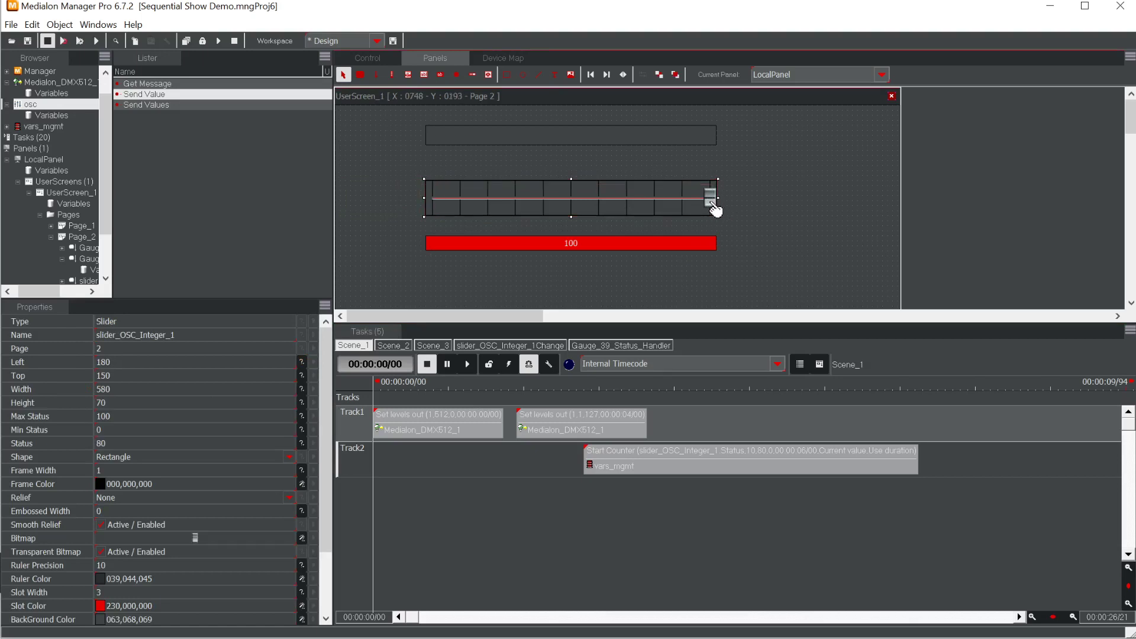